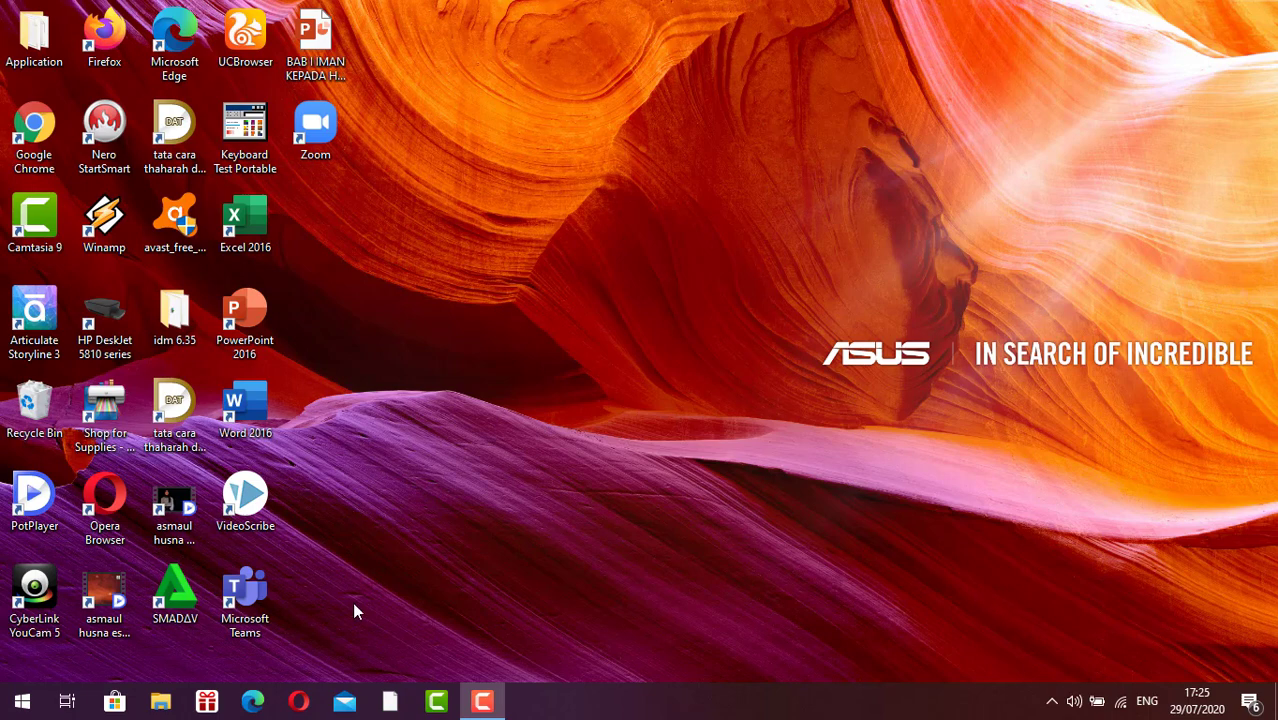
# Open Google Chrome and go to the Google Classroom home page at classroom.google.com
pyautogui.click(33, 130)
pyautogui.doubleClick(33, 130)
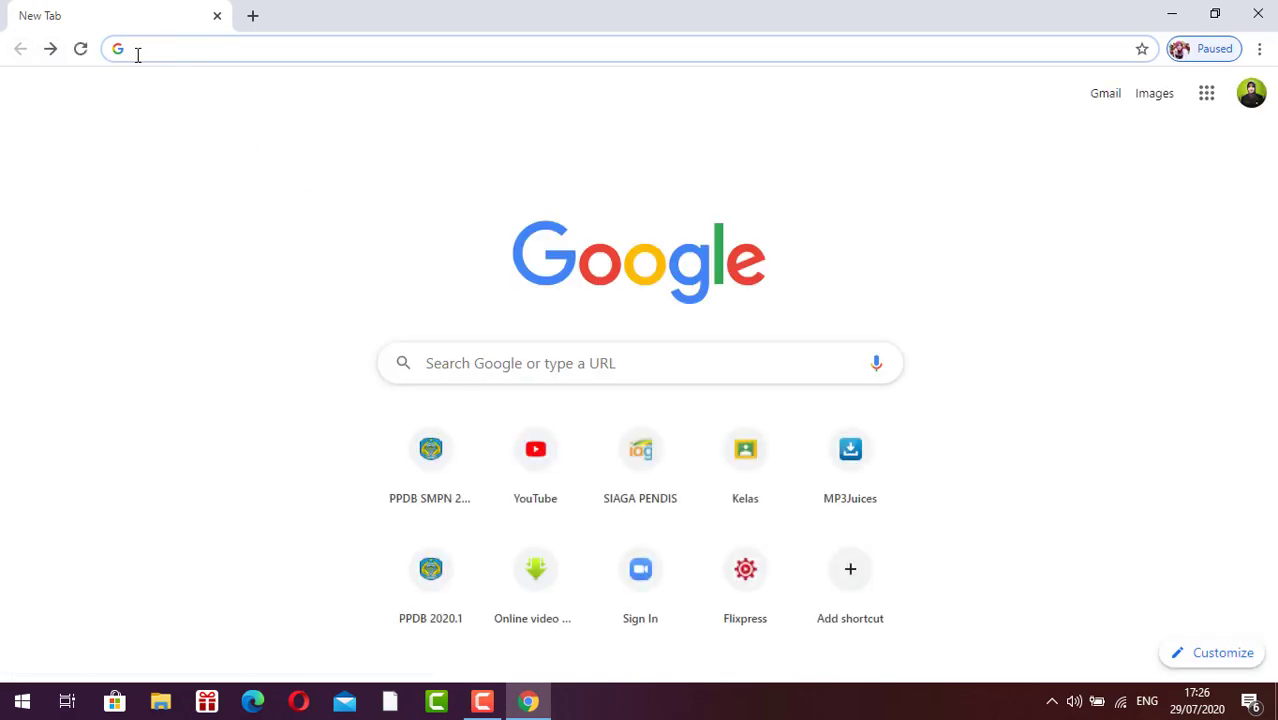
pyautogui.click(138, 55)
pyautogui.write('CLASS')
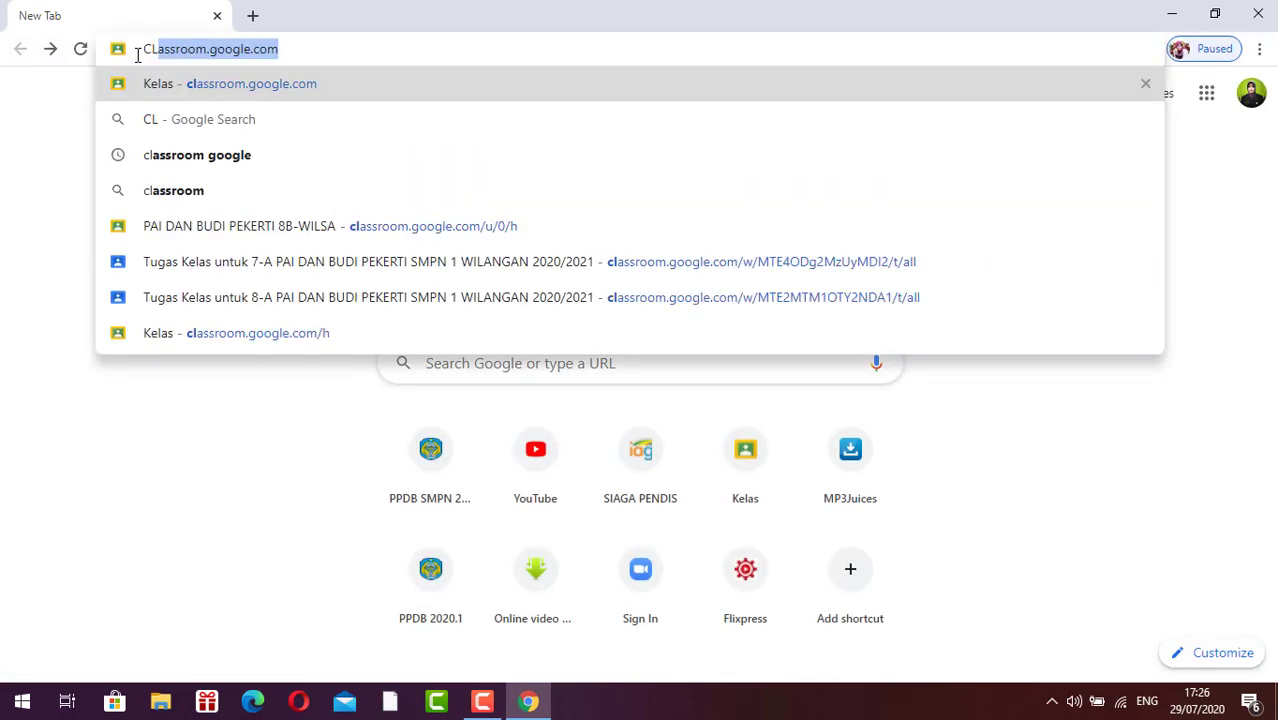
pyautogui.write('ROO')
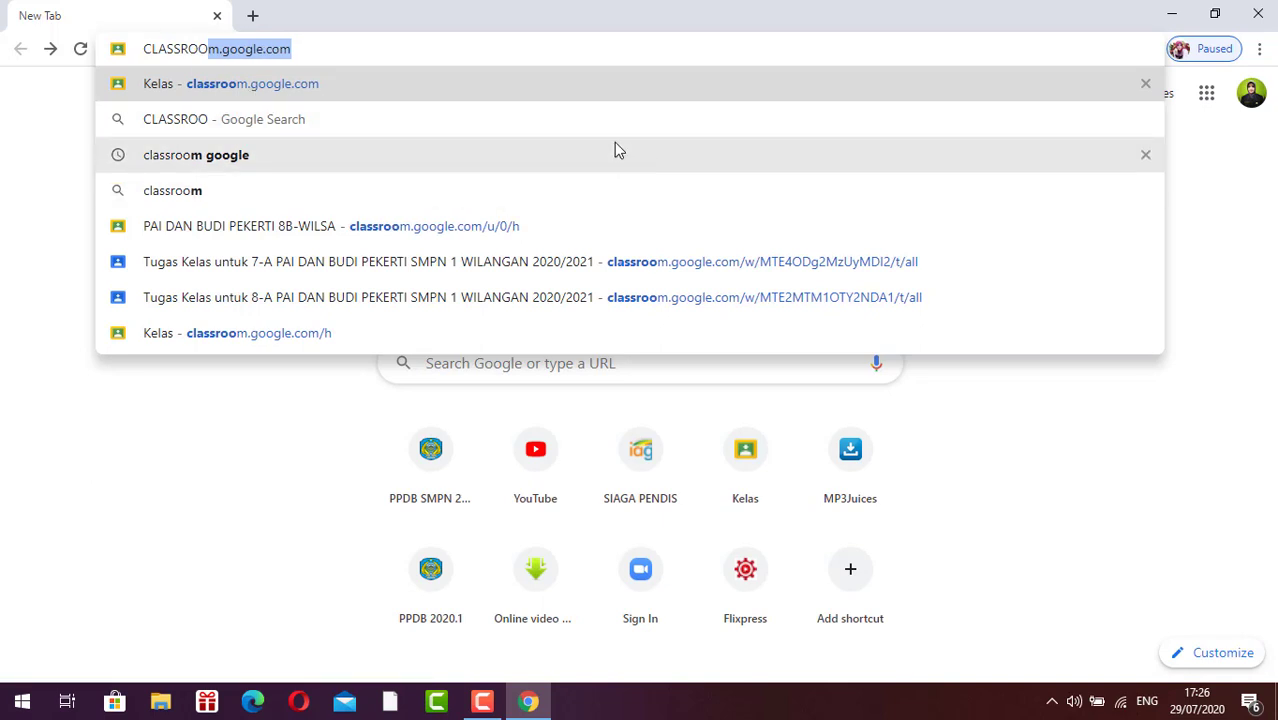
pyautogui.click(281, 94)
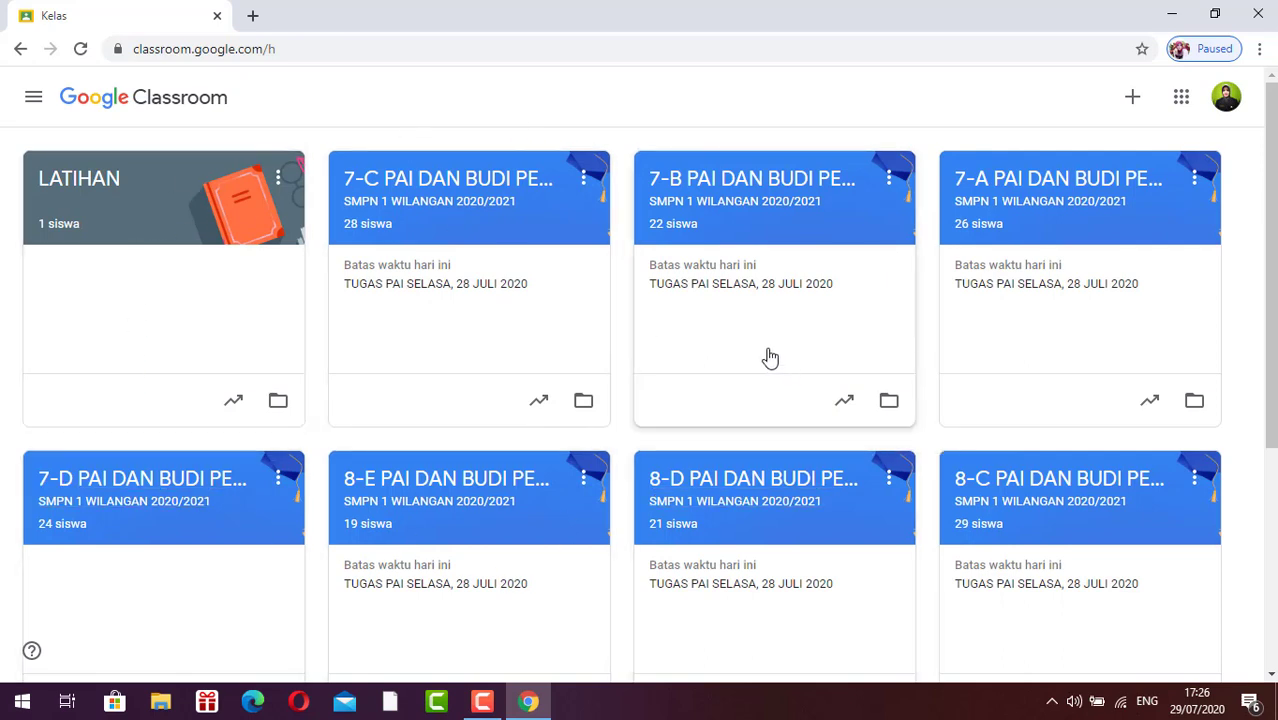
pyautogui.click(1133, 100)
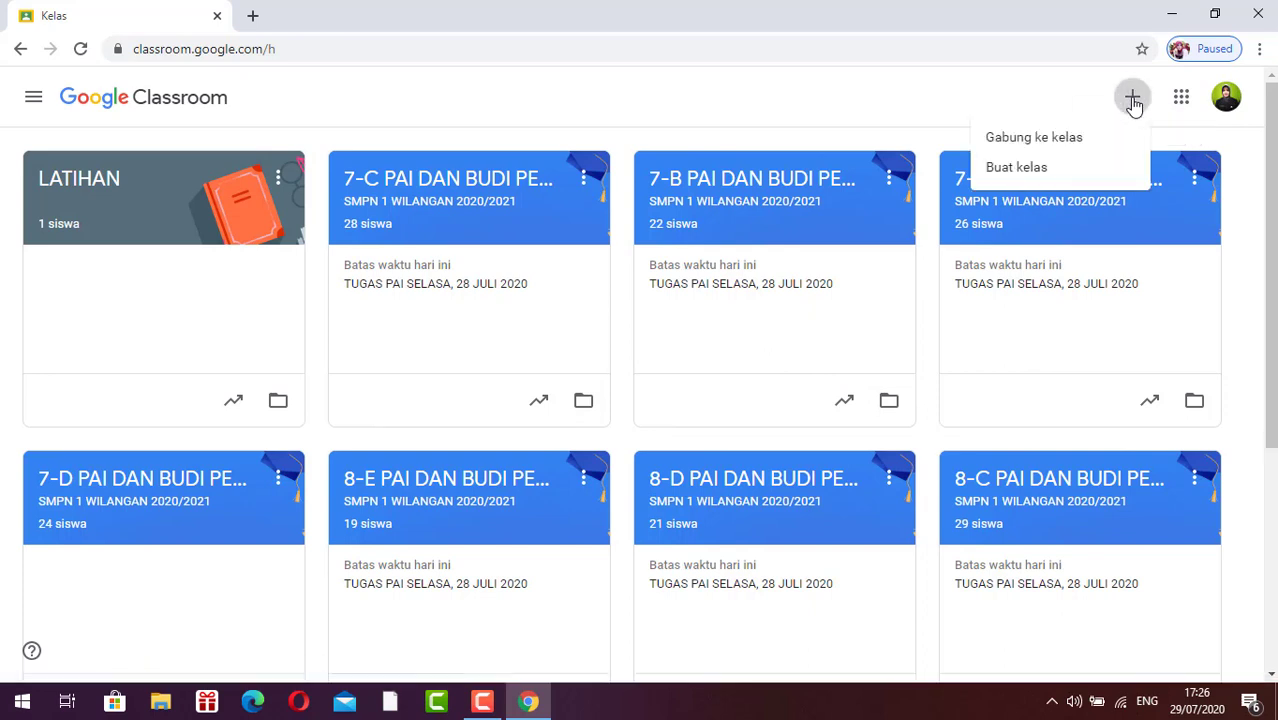
pyautogui.click(1015, 146)
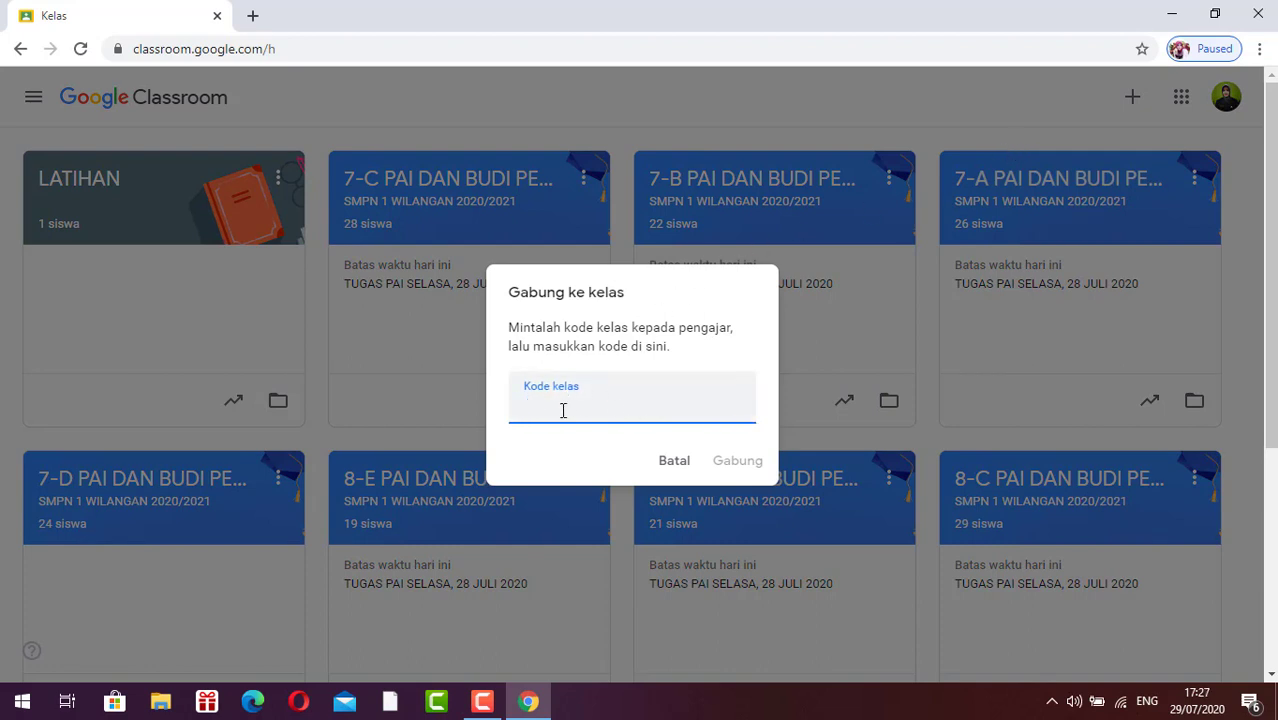
pyautogui.click(672, 463)
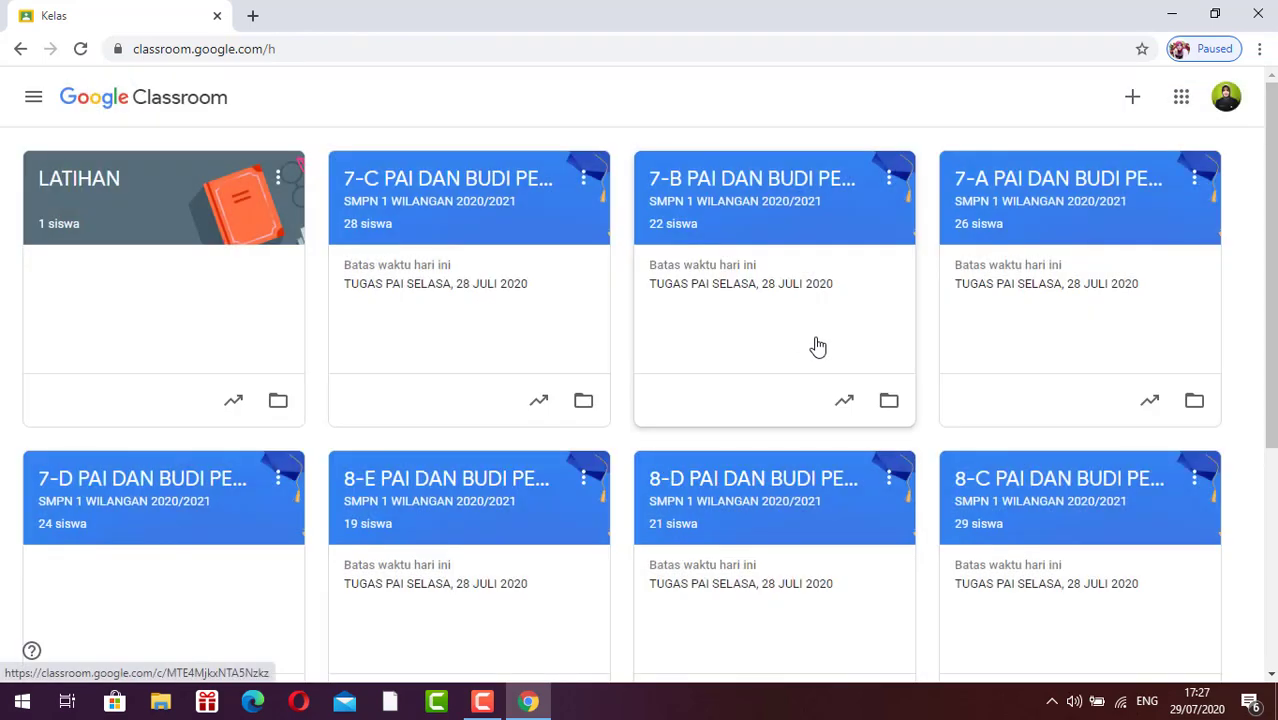
# Start creating a new class and accept the notice about using Classroom at a school with students
pyautogui.click(1132, 104)
pyautogui.click(1000, 167)
pyautogui.click(533, 489)
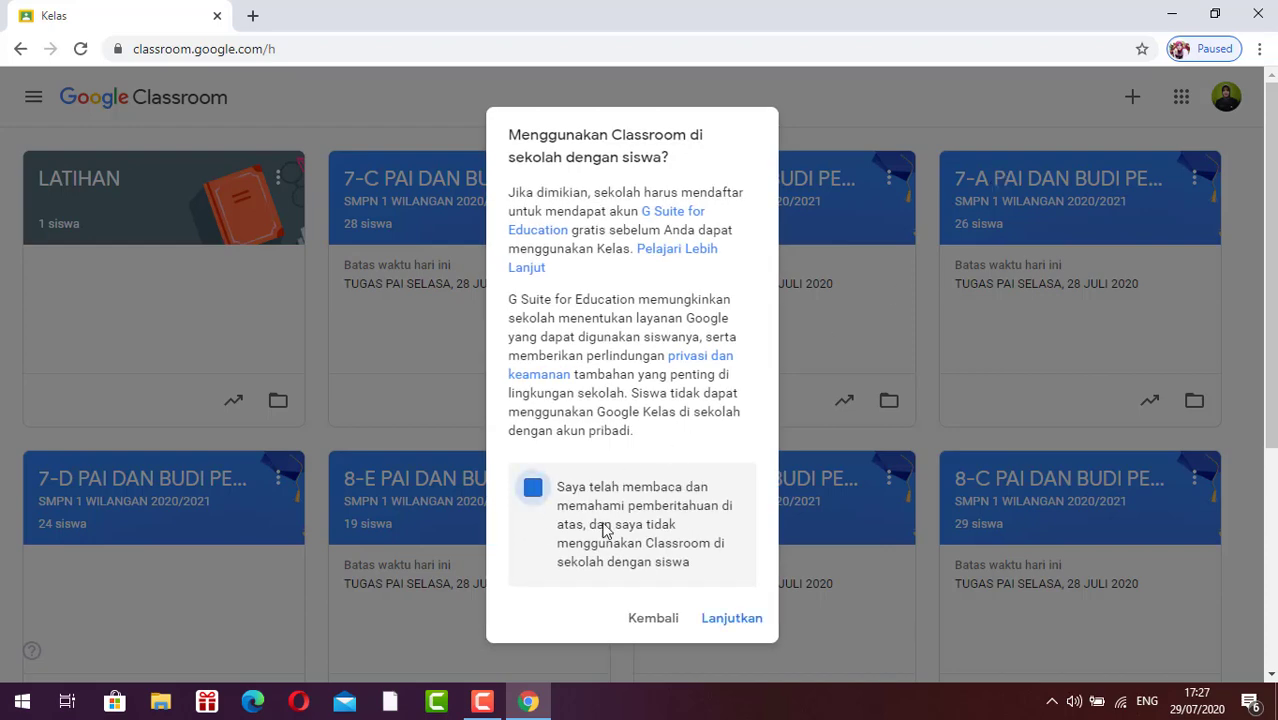
pyautogui.click(721, 626)
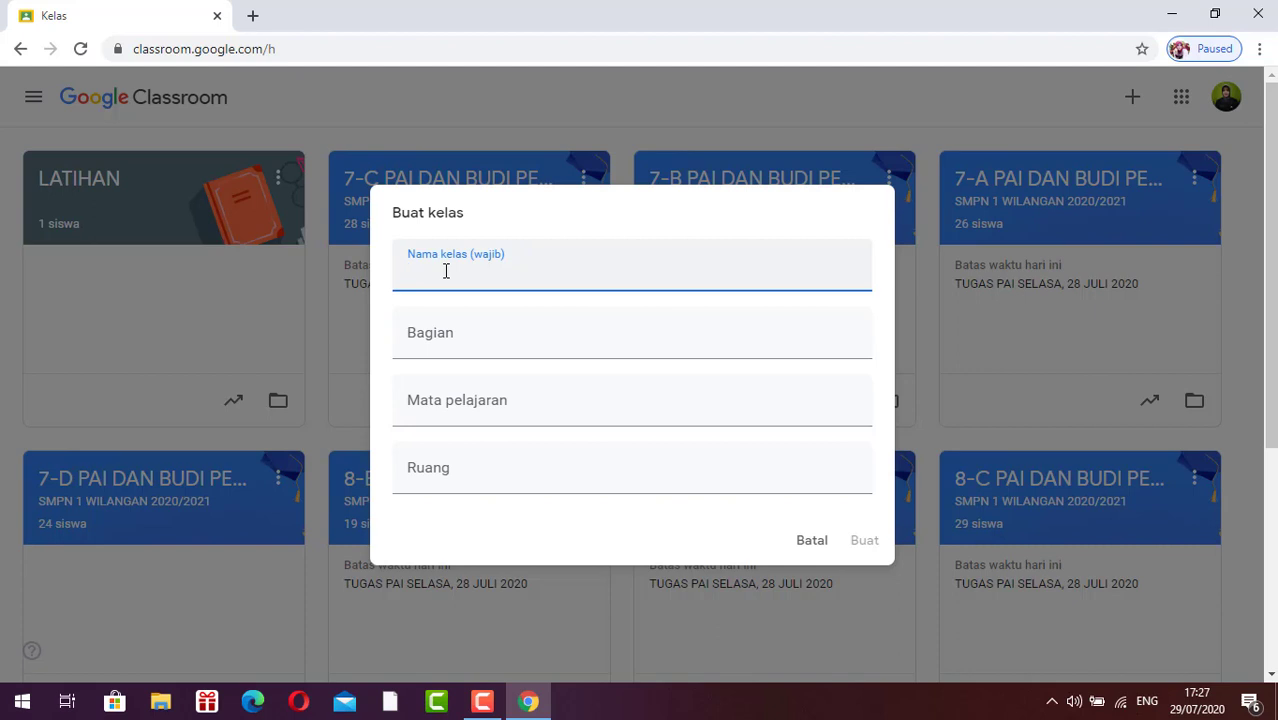
# Name the class PAI DAN BUDI PEKERTI 7-E and set its section to SMP NEGERI 1 WILANGAN TAHUN 2020/2021
pyautogui.write('PAI DAN BUDI PEKER')
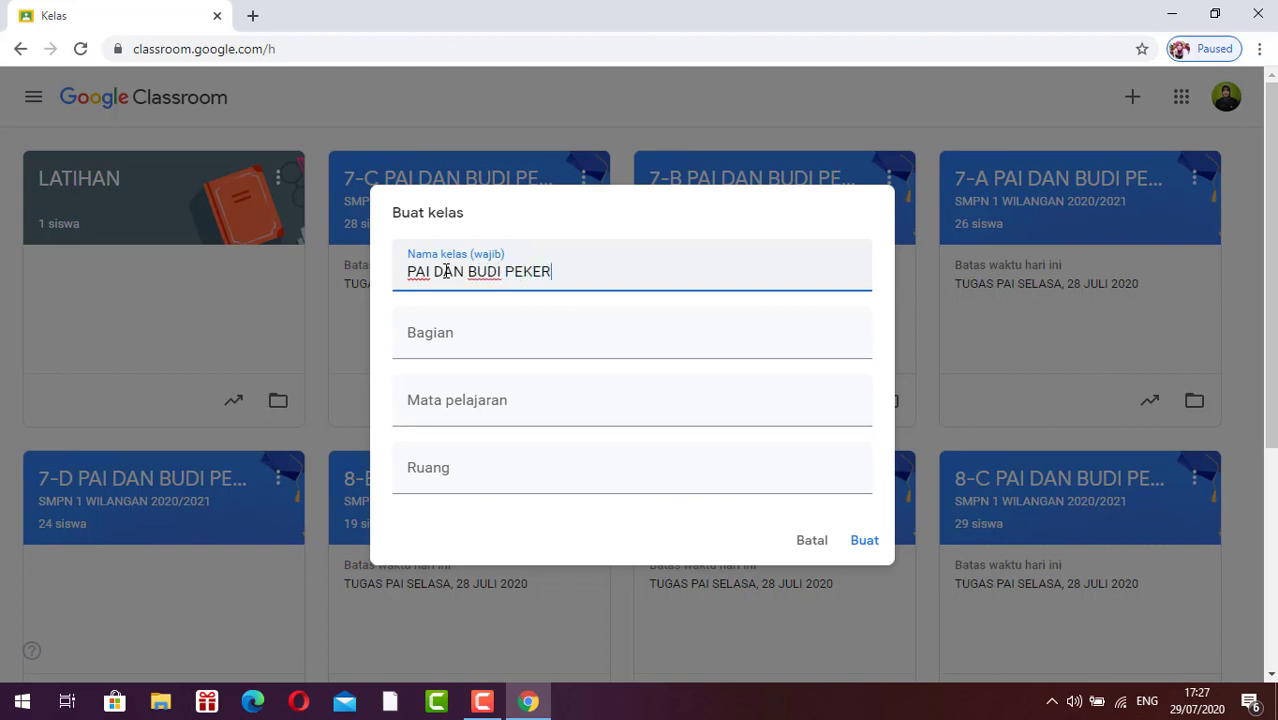
pyautogui.write('TI 7-E')
pyautogui.click(450, 342)
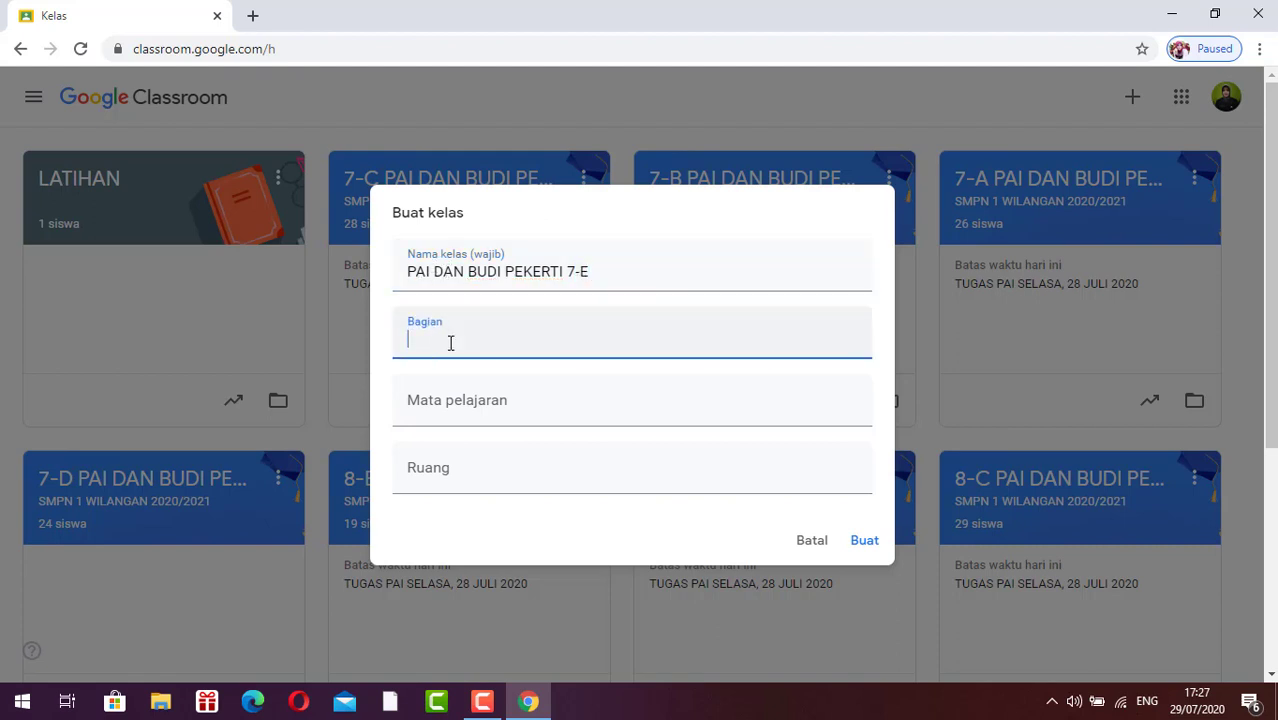
pyautogui.write('SMP NEGE')
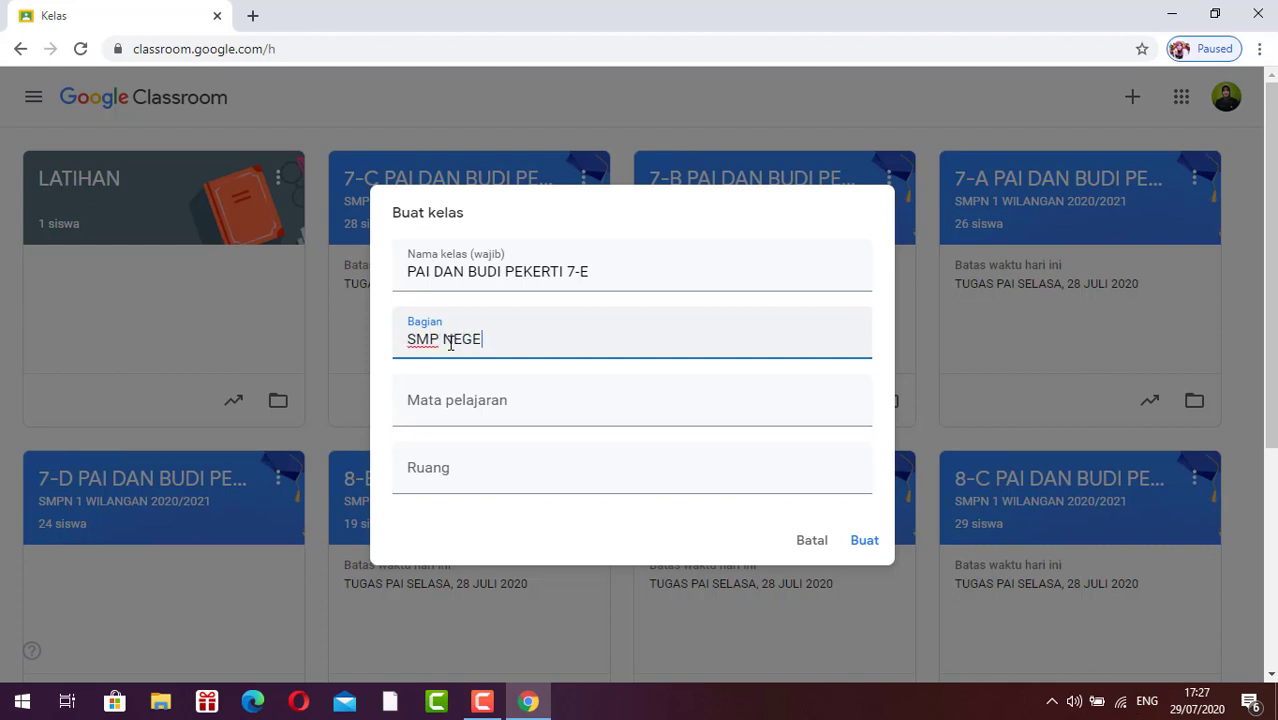
pyautogui.write('RI 1 WILANGAN ')
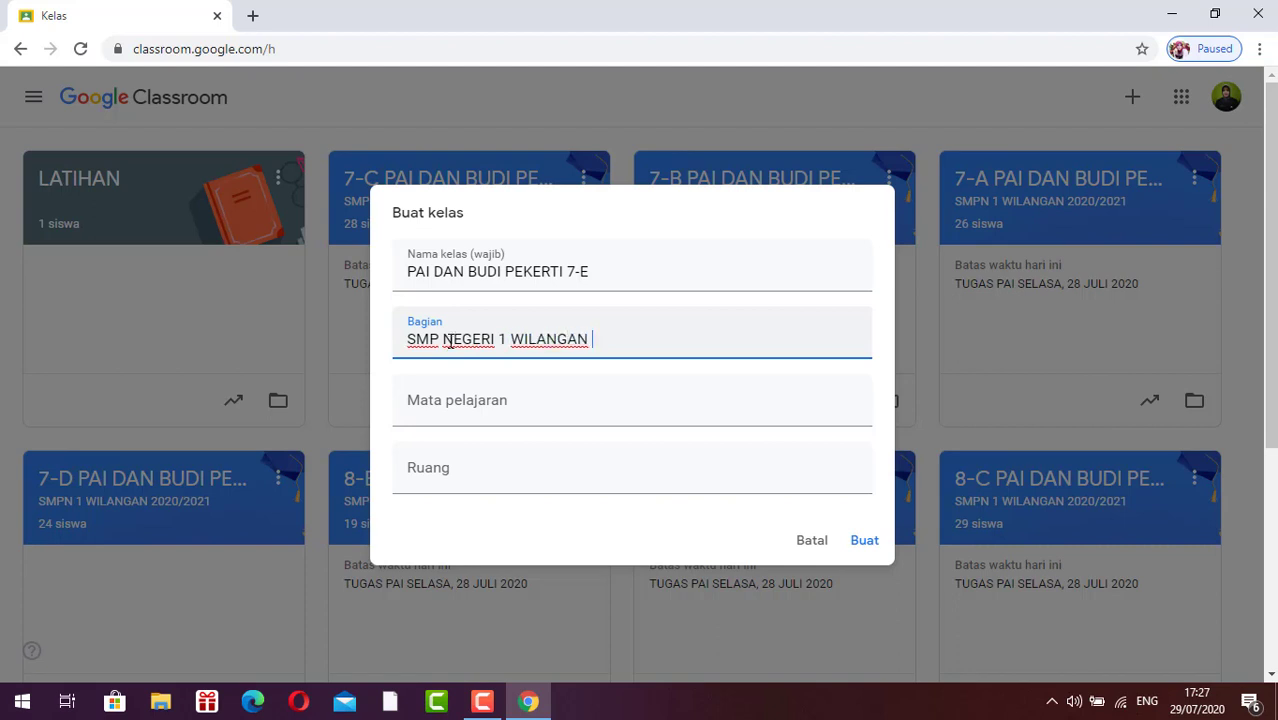
pyautogui.write('TAHUN 2020/2021')
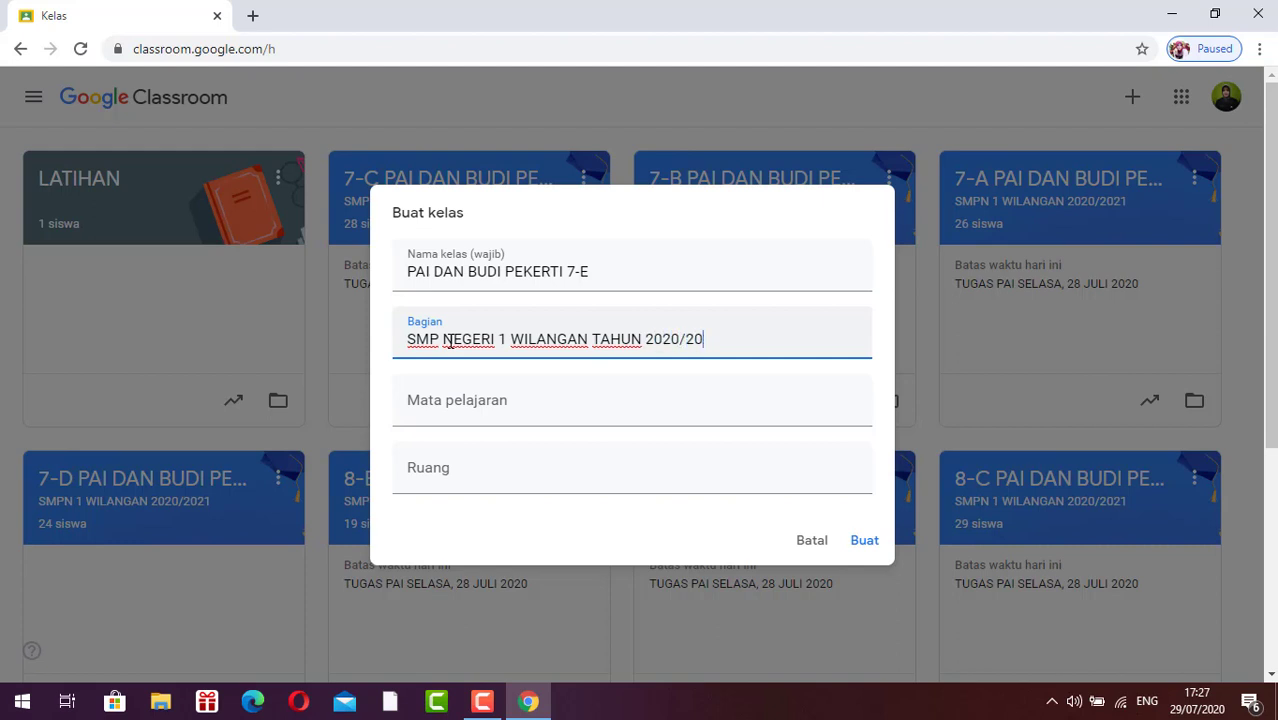
# Enter PAI followed by the teacher's name and title as the subject, set the room to 7-E, and create the class
pyautogui.click(448, 404)
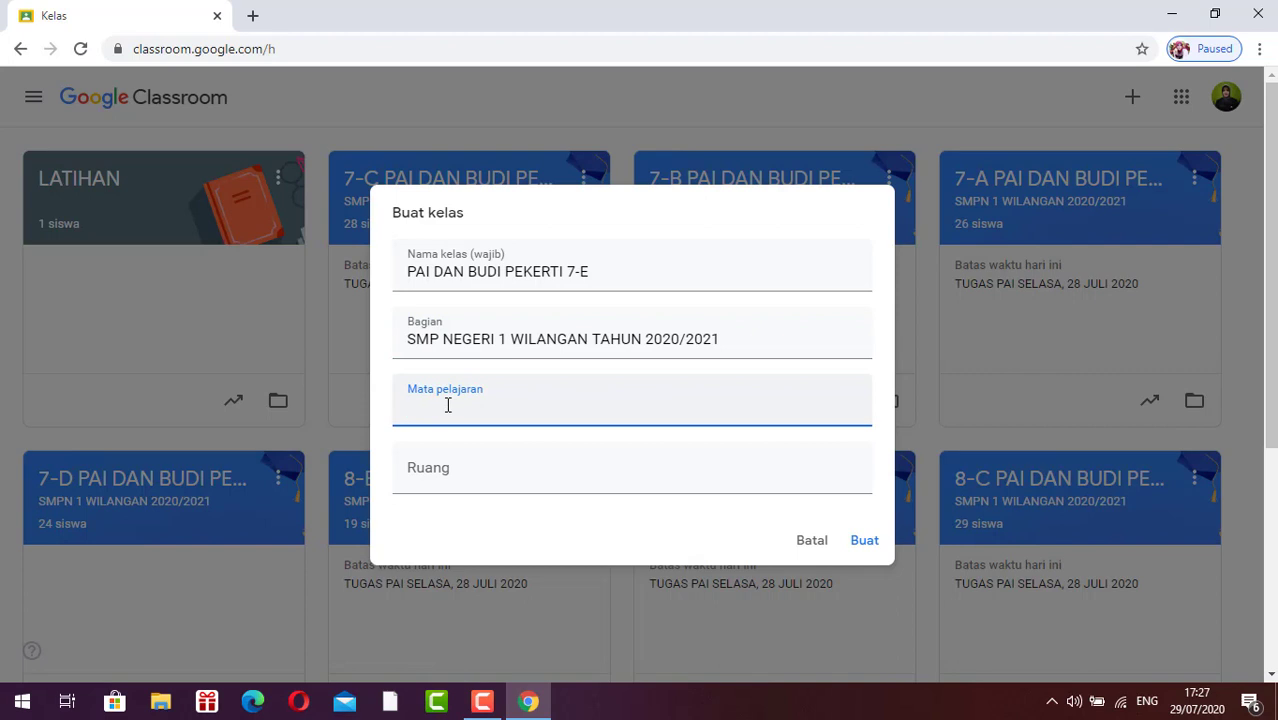
pyautogui.write('PAI BU NUR KHOLIFAH')
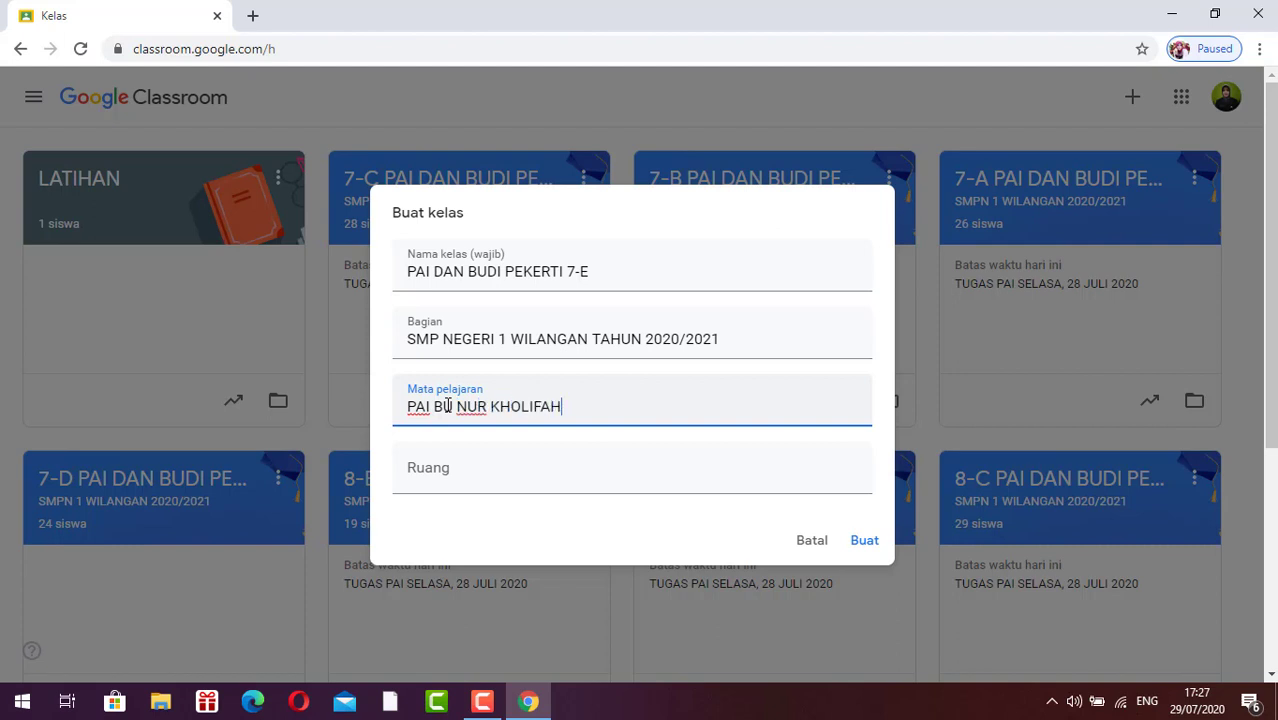
pyautogui.write(', M.Pd.I')
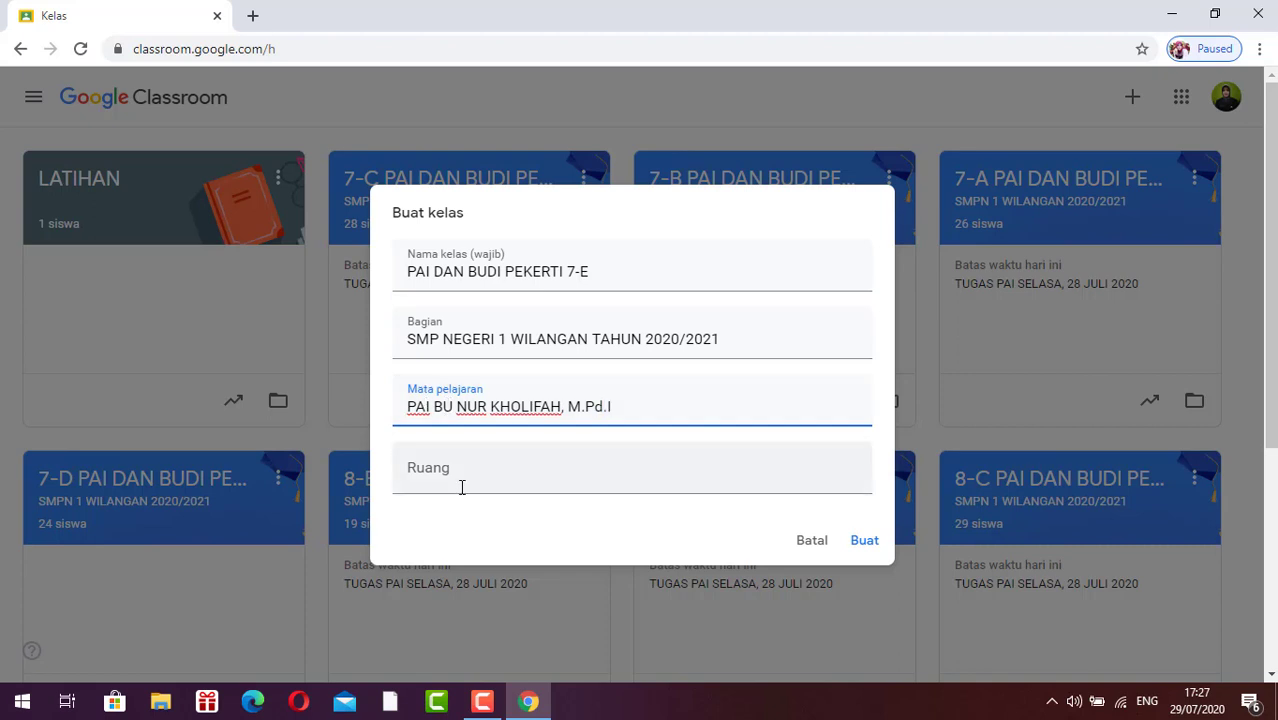
pyautogui.click(458, 472)
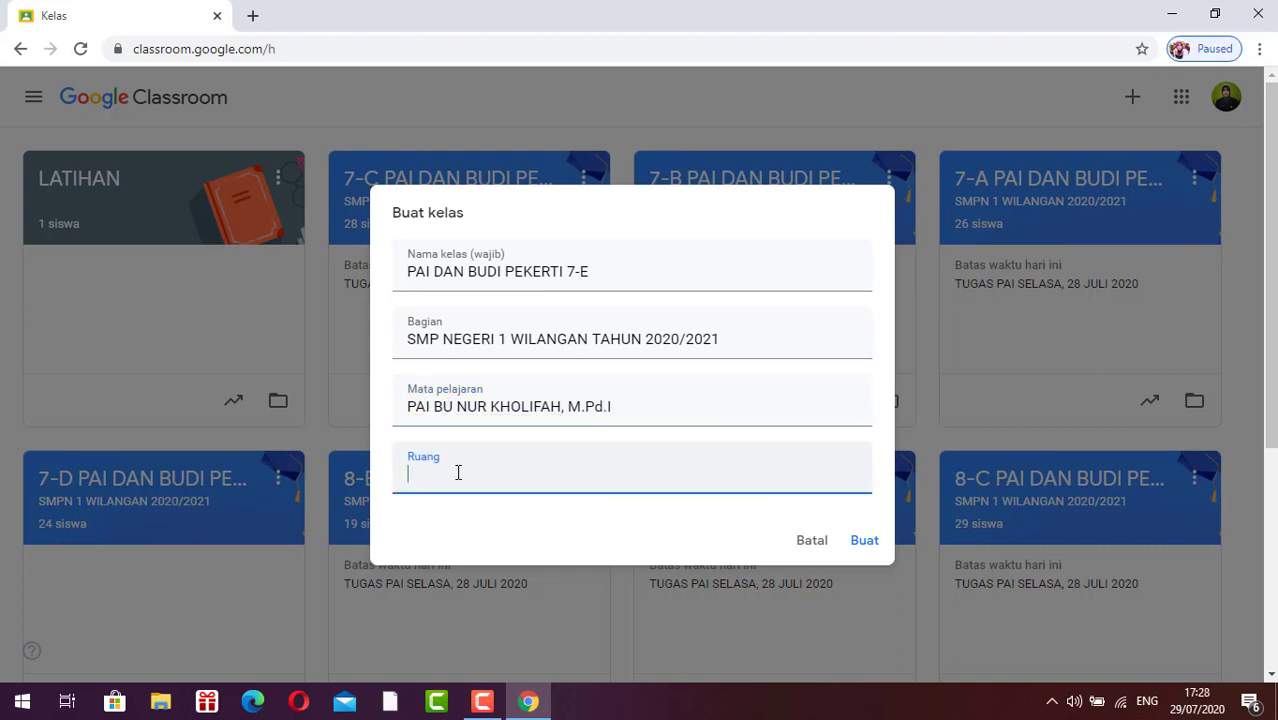
pyautogui.write('7-E')
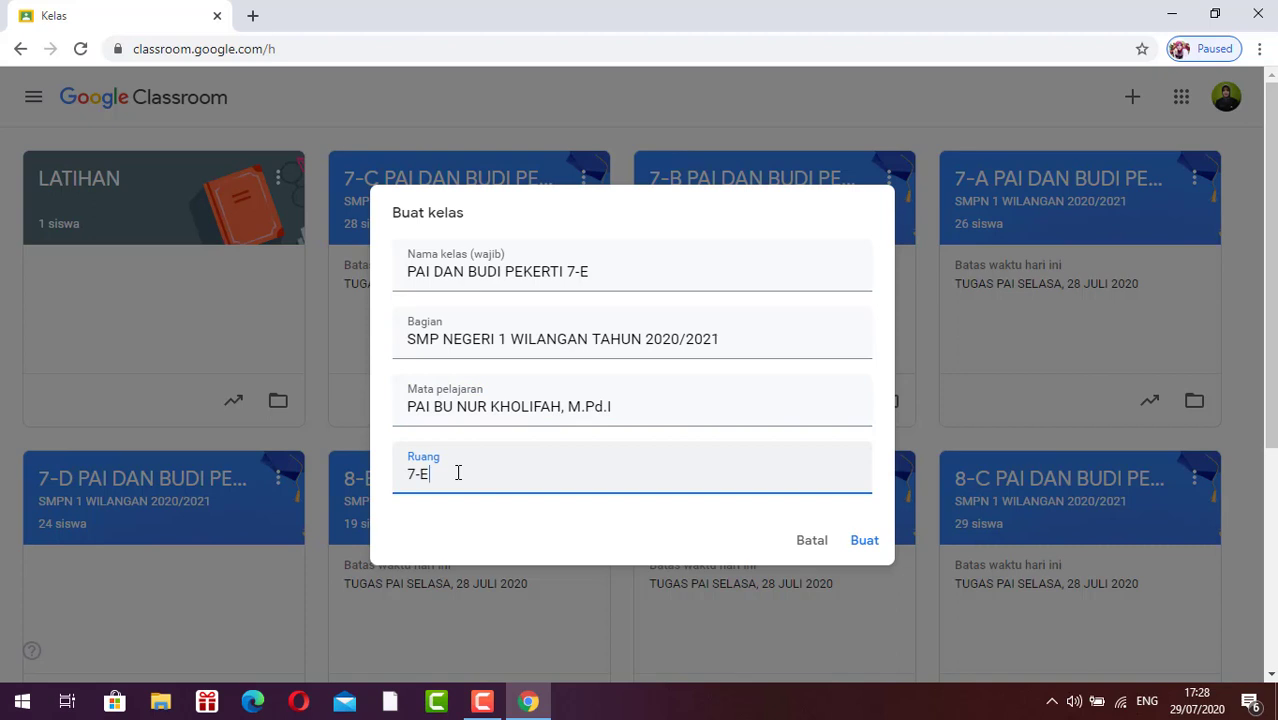
pyautogui.click(864, 541)
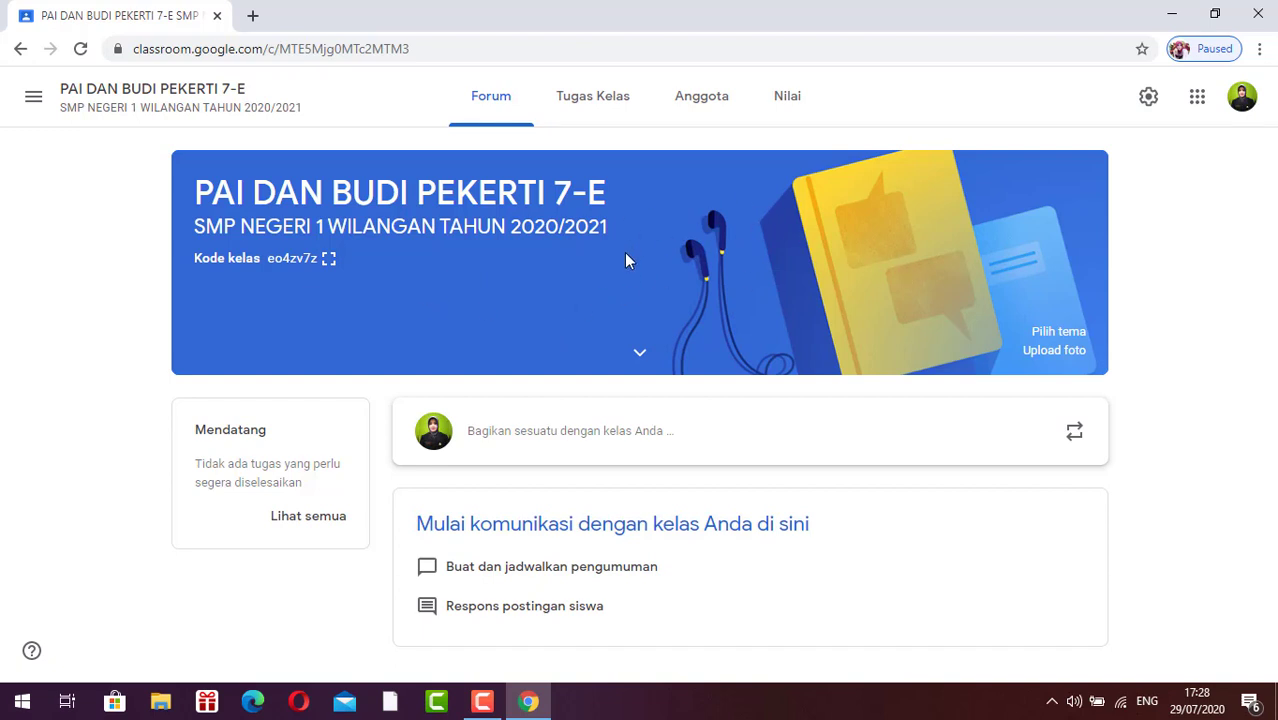
# Change the class theme to the dark General gallery image with gold medals and a rolled diploma
pyautogui.click(1058, 333)
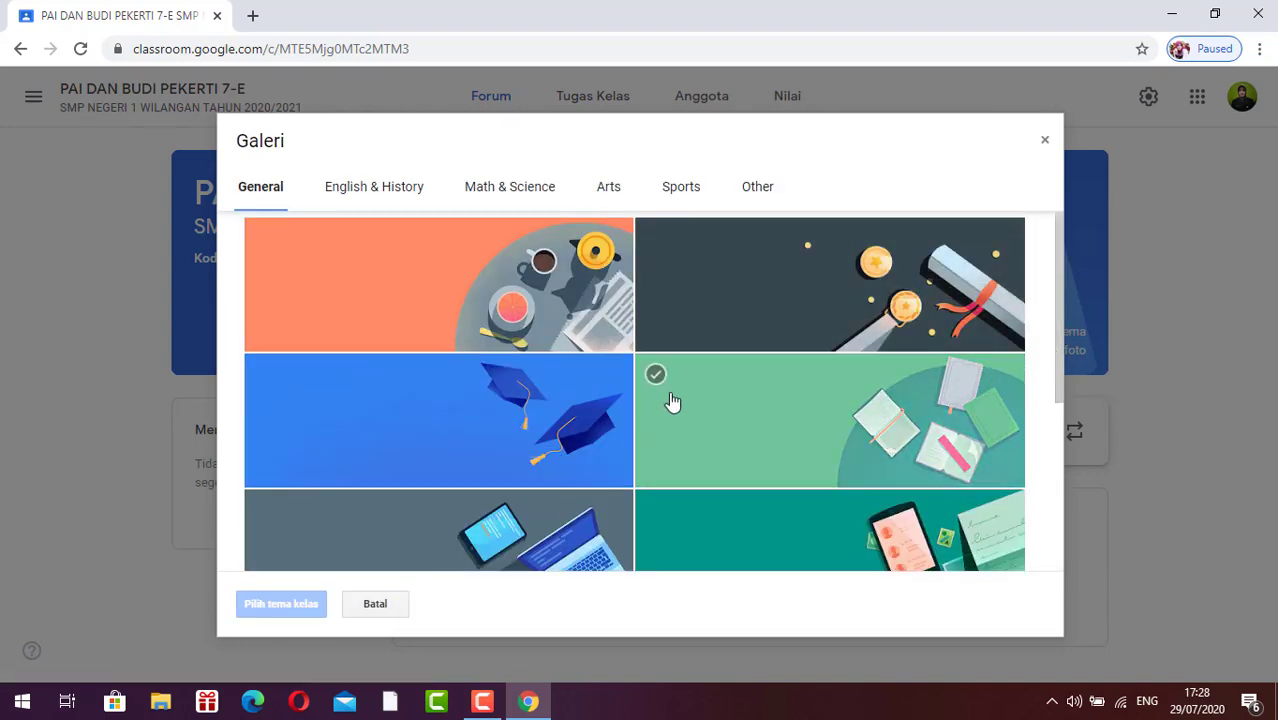
pyautogui.scroll(-3, 667, 402)
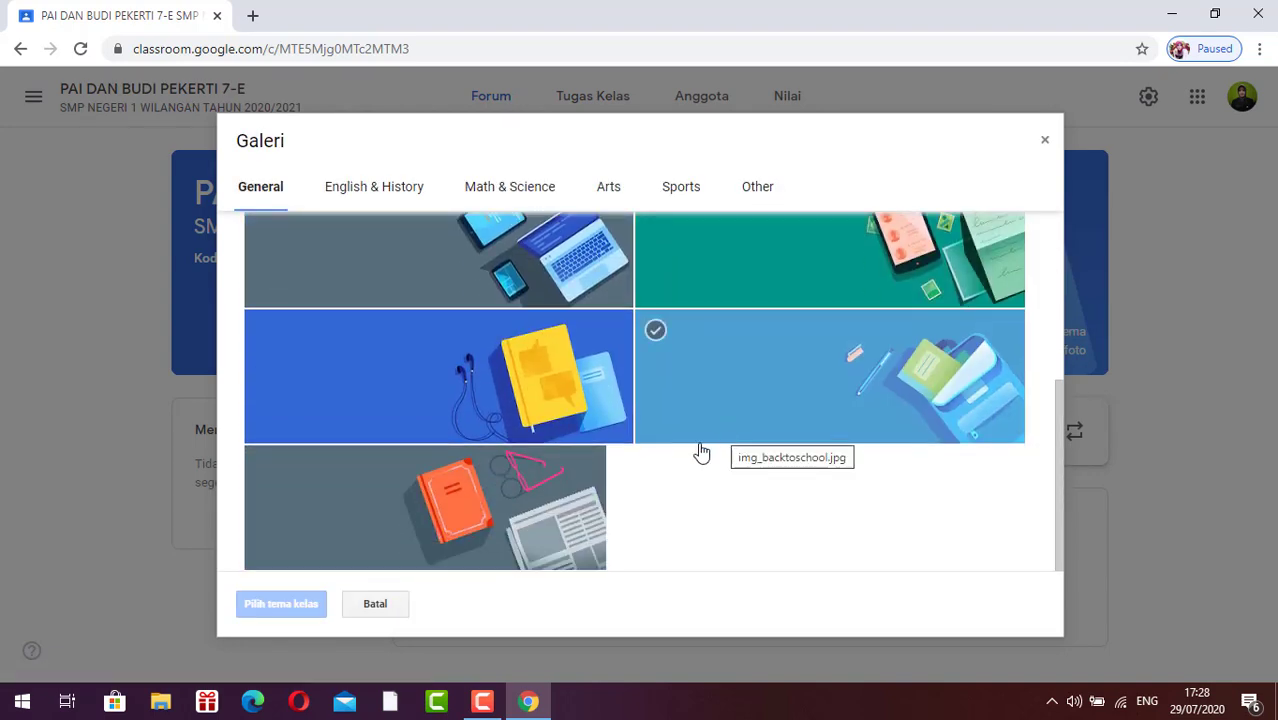
pyautogui.scroll(3, 680, 420)
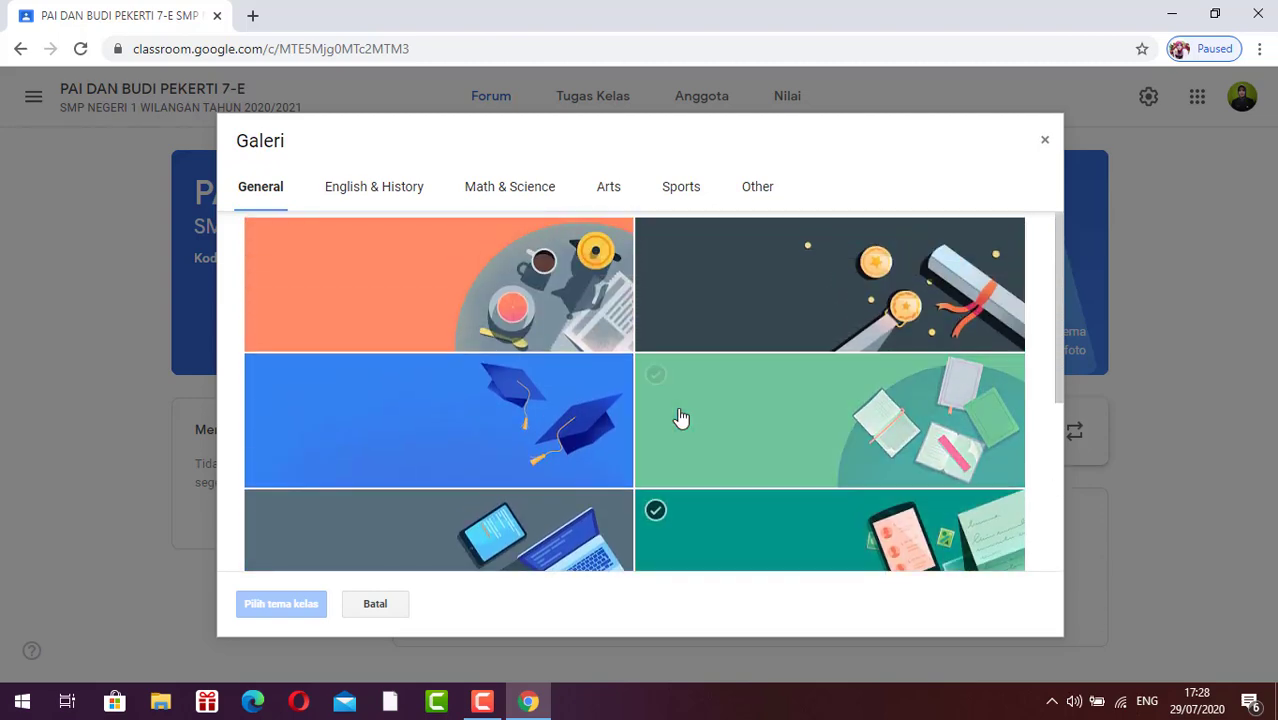
pyautogui.scroll(-2, 679, 416)
pyautogui.scroll(2, 771, 390)
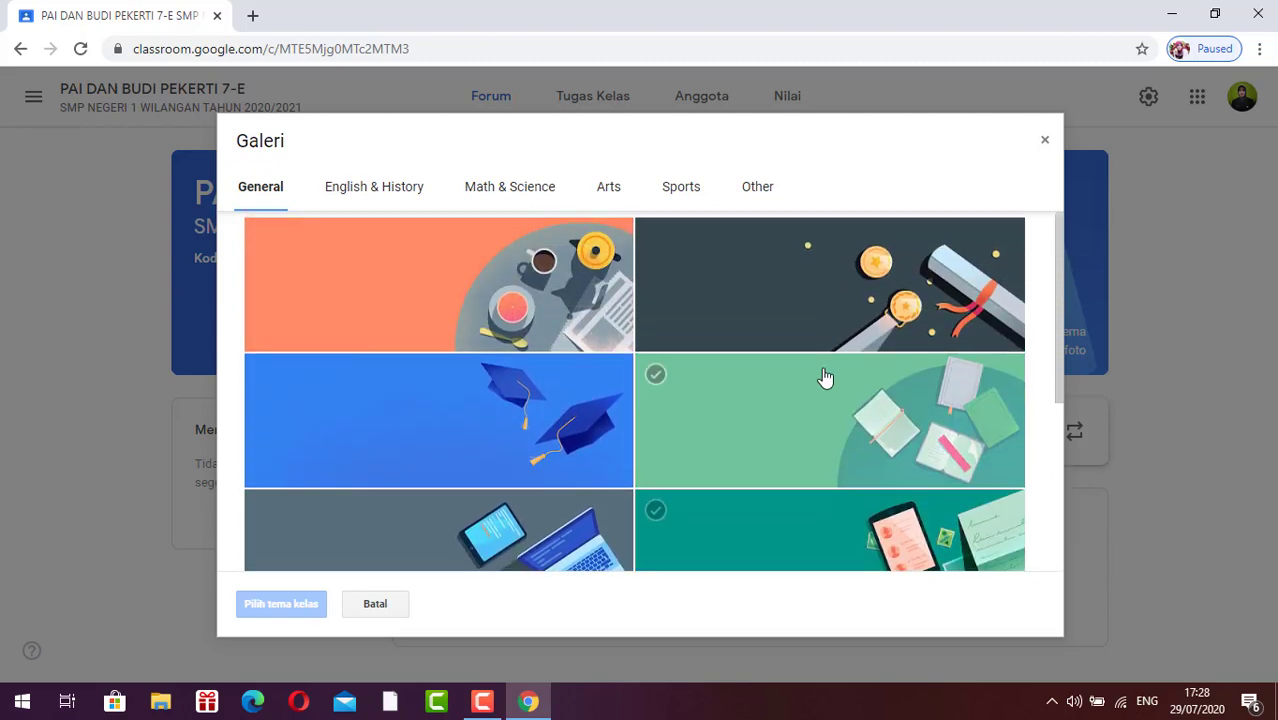
pyautogui.click(811, 279)
pyautogui.click(281, 607)
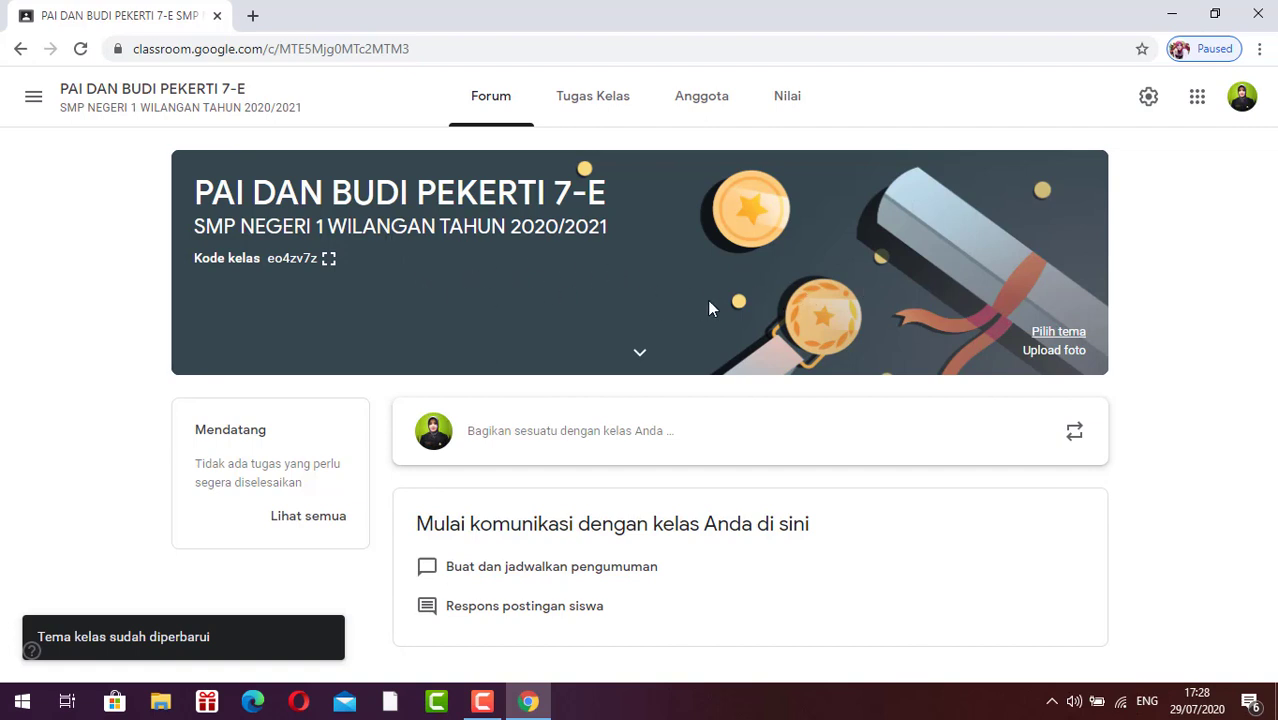
# Display the class code enlarged, copy it to the clipboard, and close the code display
pyautogui.click(329, 262)
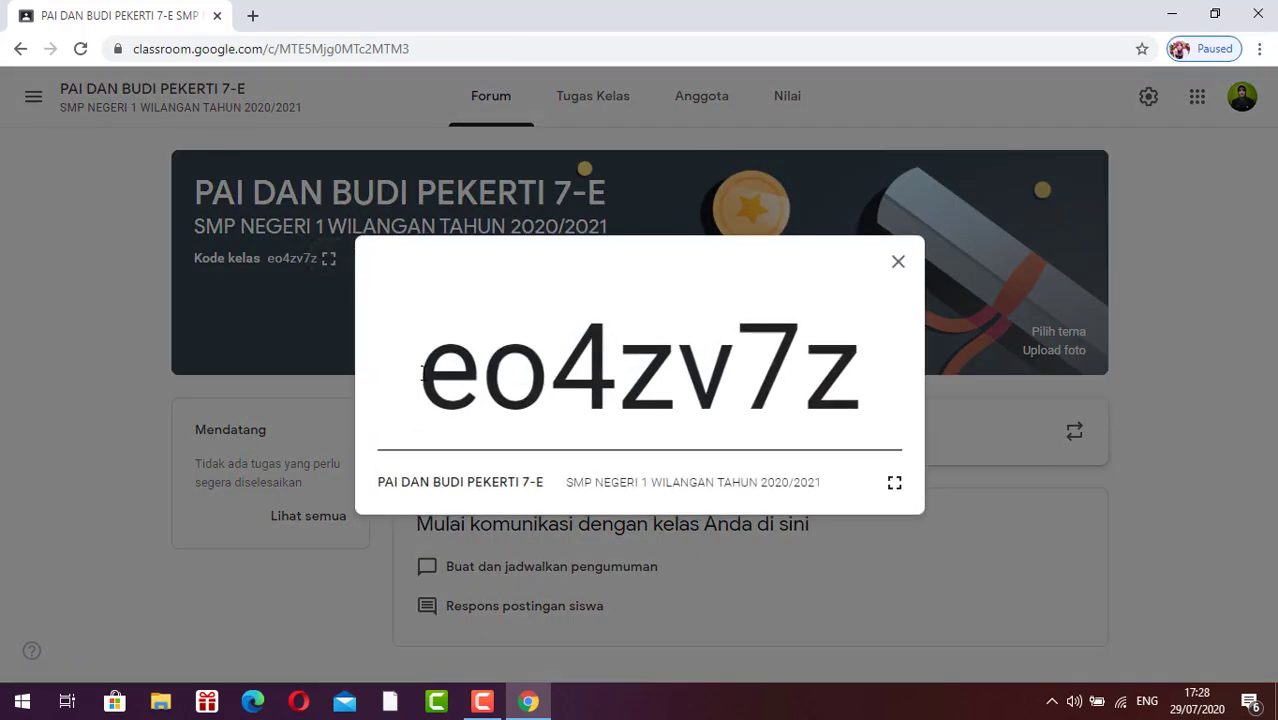
pyautogui.moveTo(420, 370); pyautogui.dragTo(876, 414)
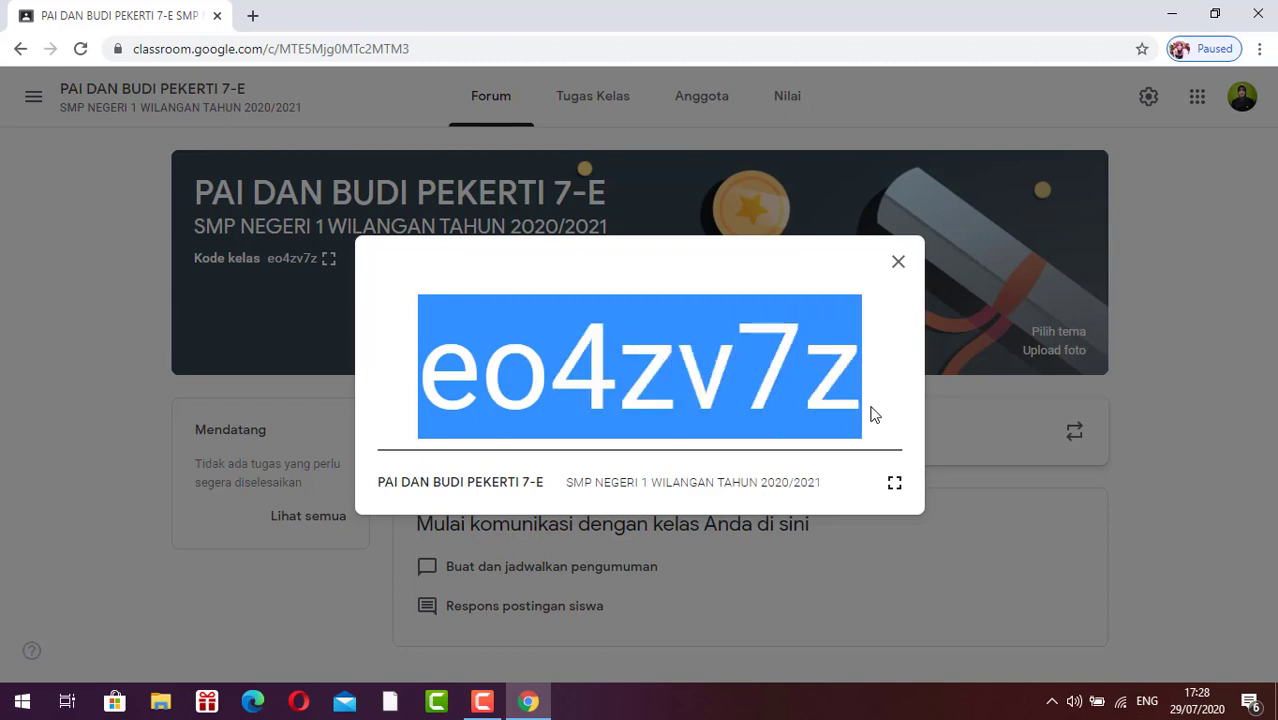
pyautogui.rightClick(714, 420)
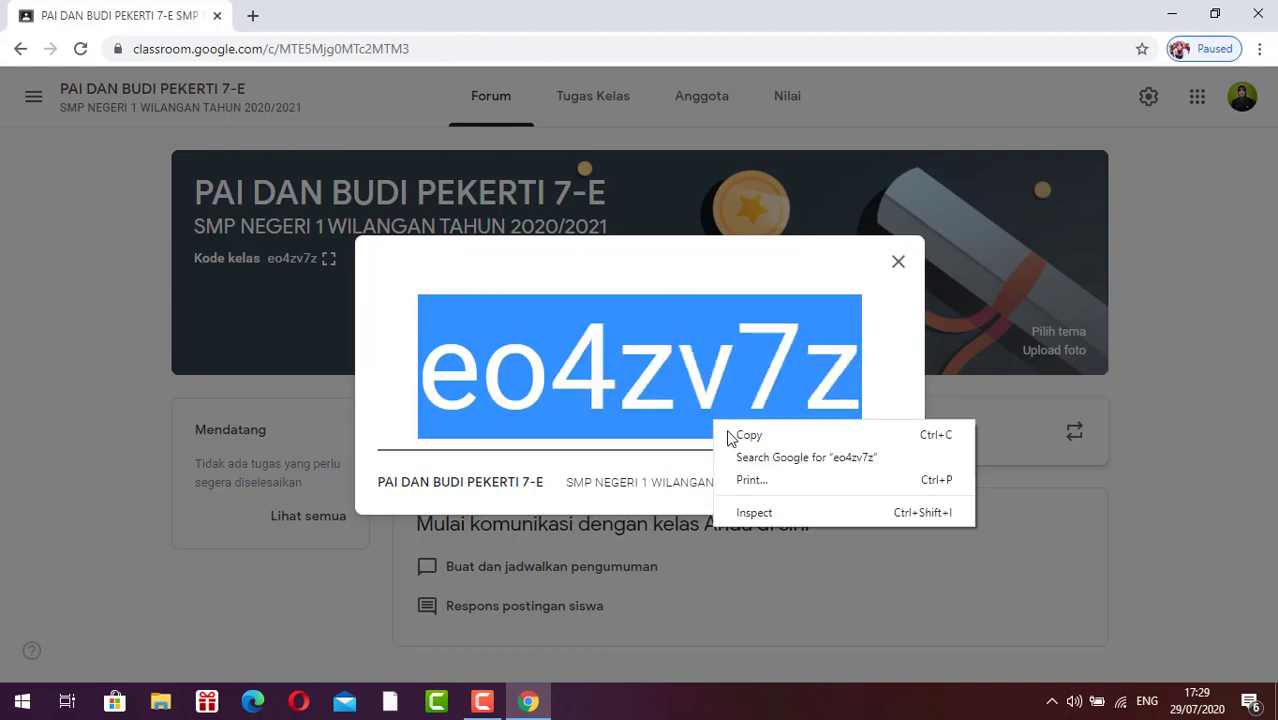
pyautogui.click(728, 434)
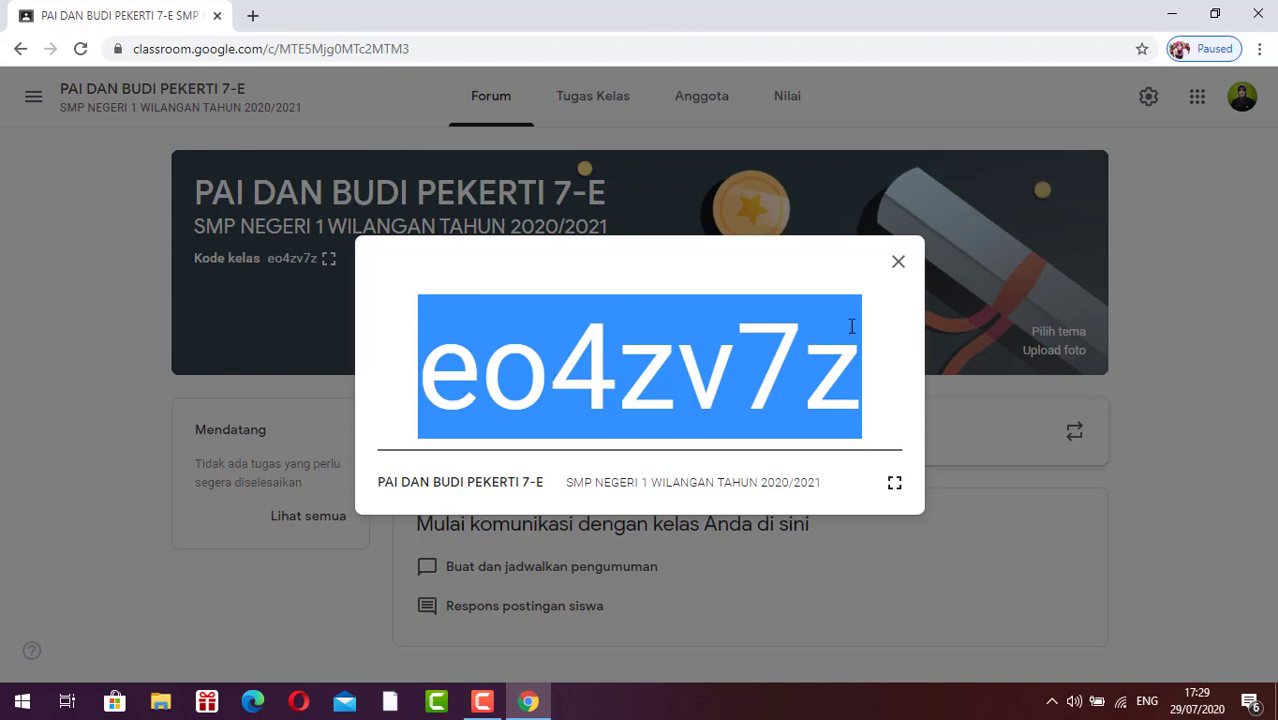
pyautogui.click(899, 263)
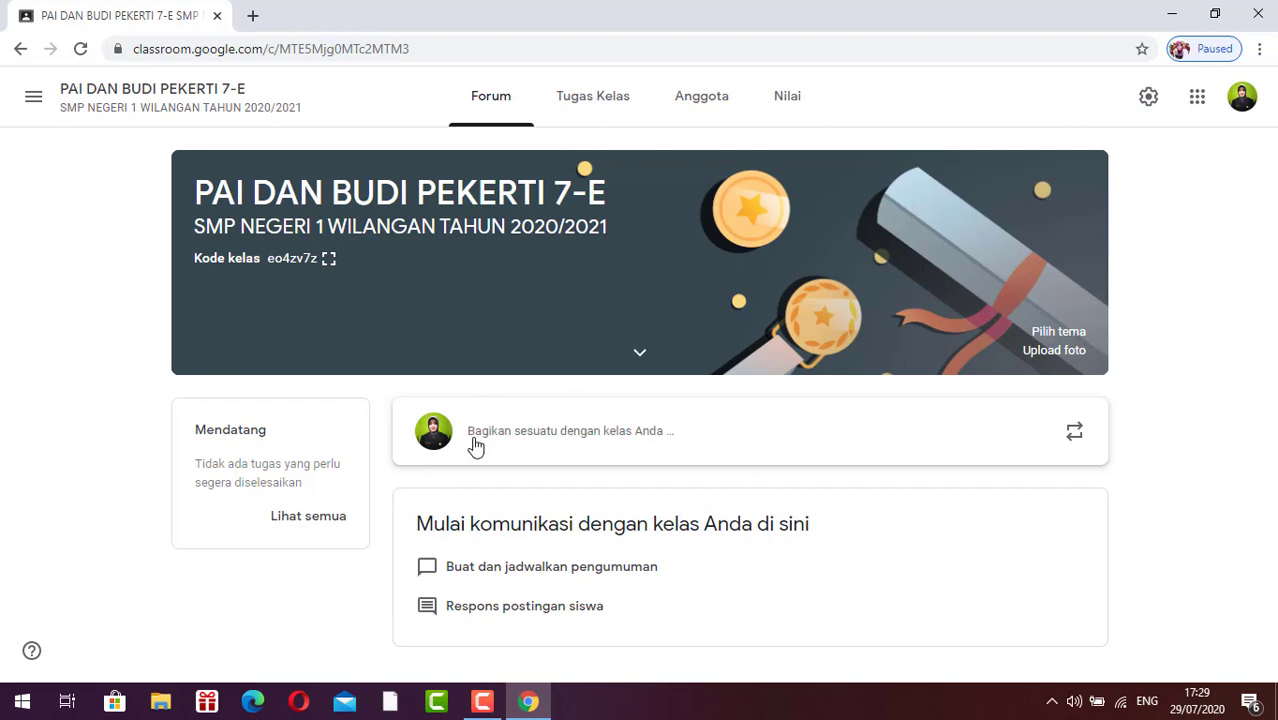
# Add a classwork topic named BAB 1 LEBIH DEKAT KEPADA ALLAH SWT YANG SANGAT INDAH NAMANYA
pyautogui.click(593, 101)
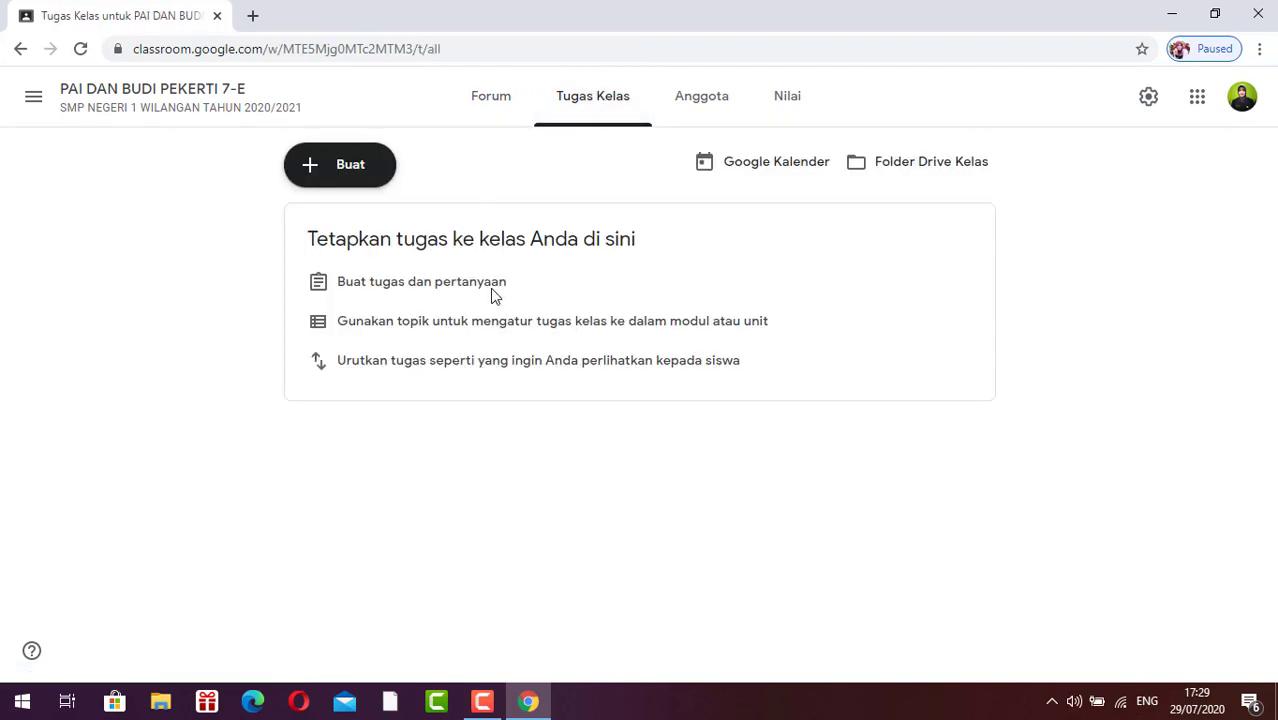
pyautogui.click(350, 170)
pyautogui.click(355, 472)
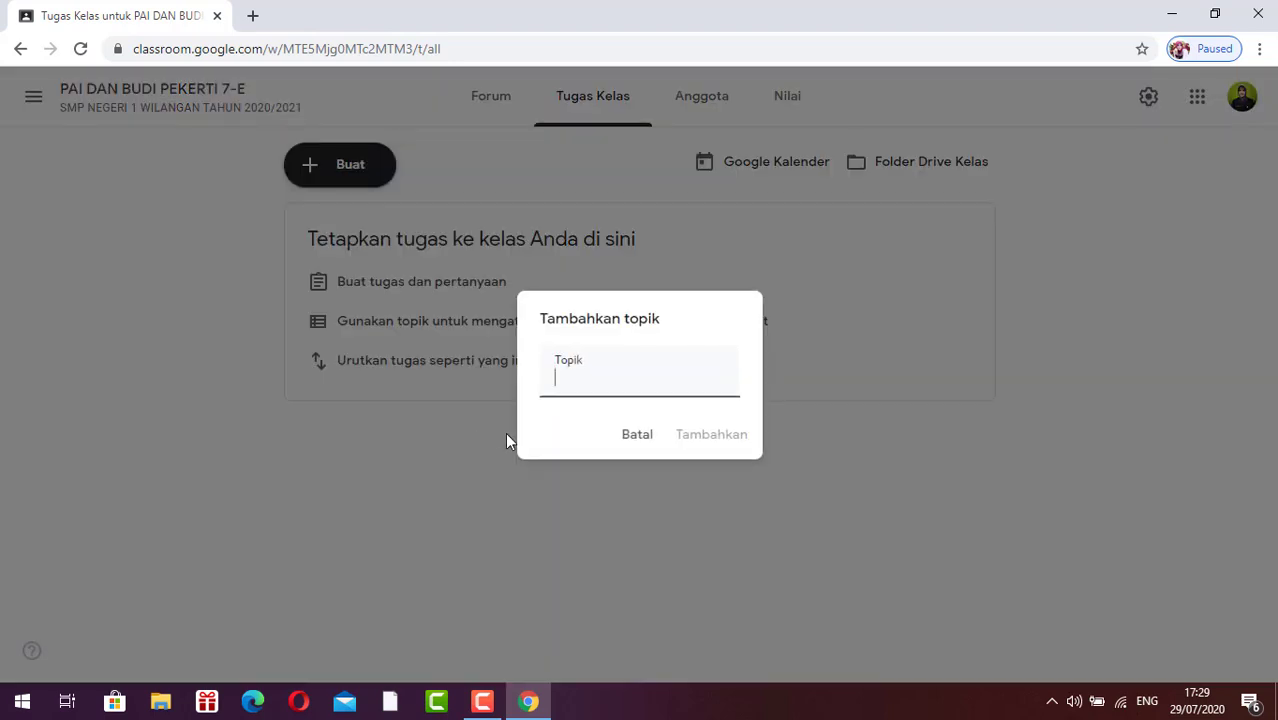
pyautogui.write('BAB 1 ')
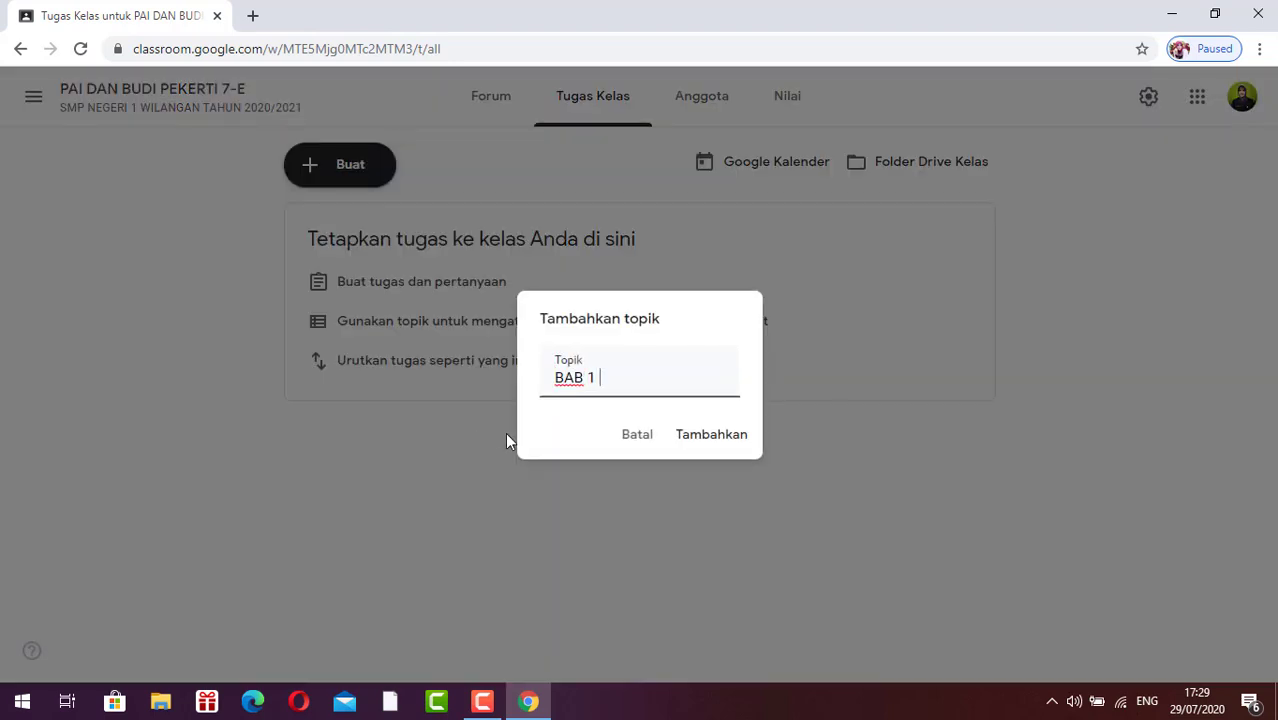
pyautogui.write('LEBIH DEKAT ')
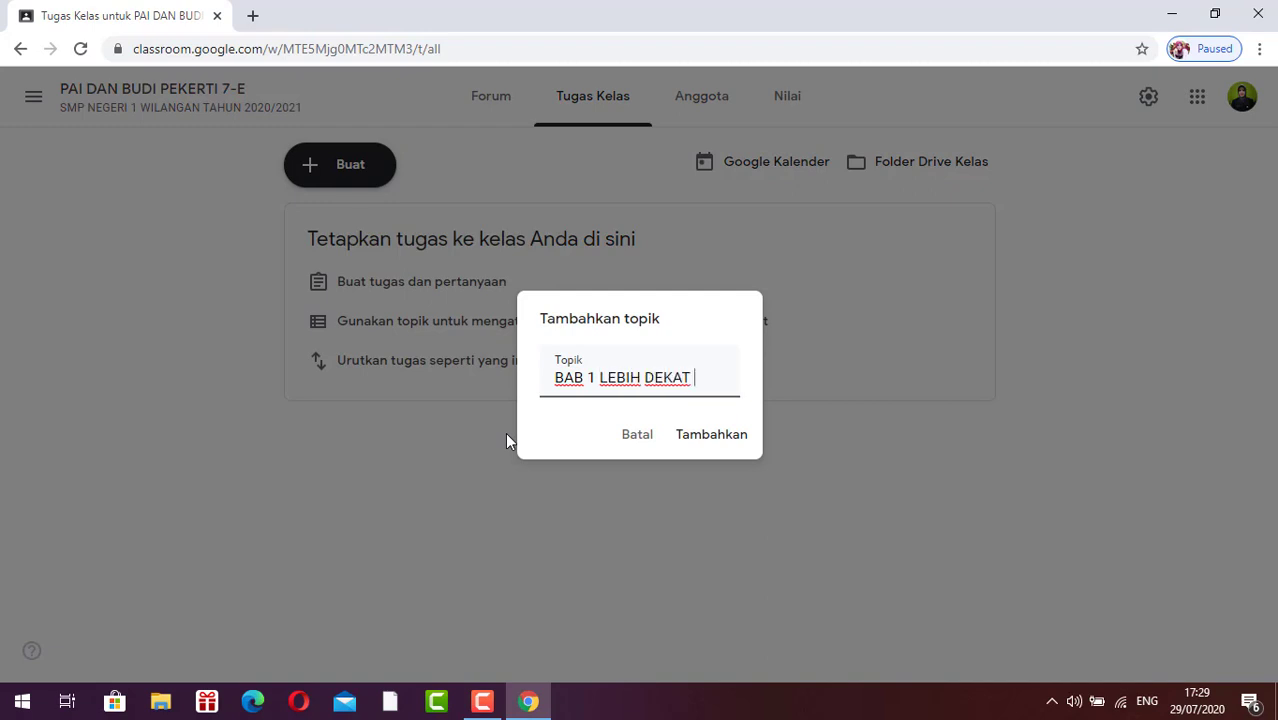
pyautogui.write('KEPADA')
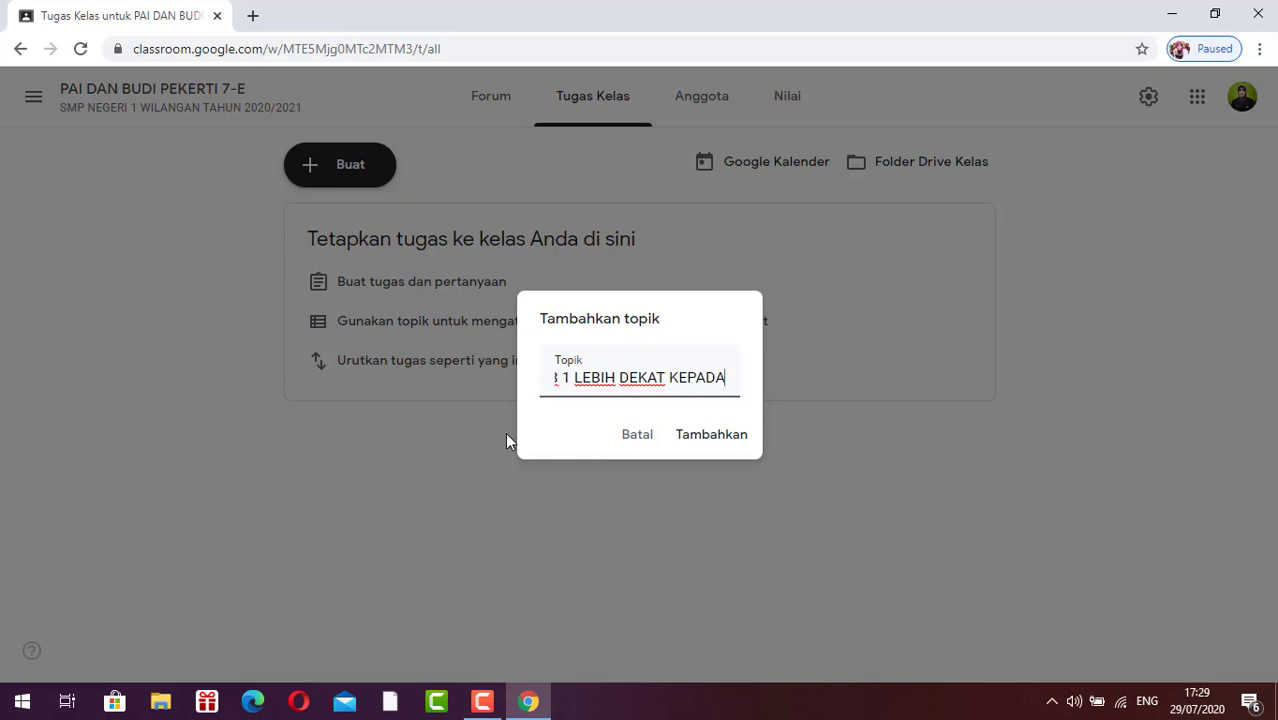
pyautogui.write(' ALLA')
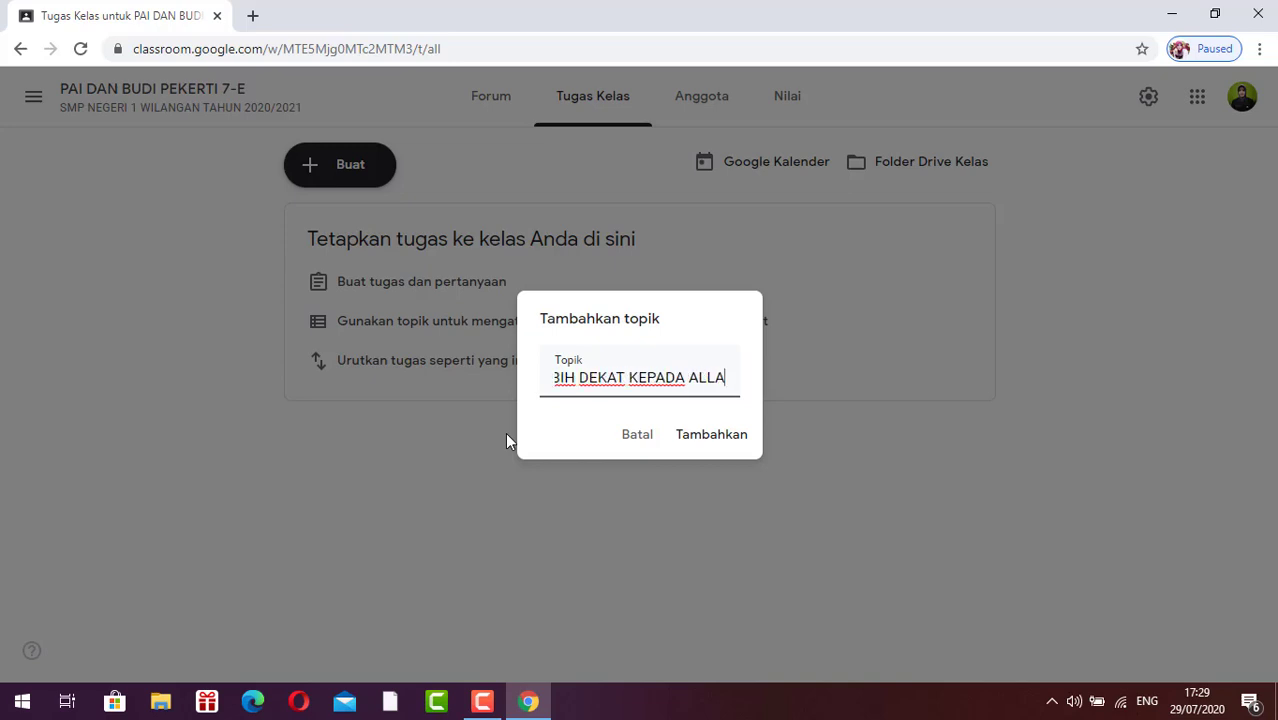
pyautogui.write('H SWT')
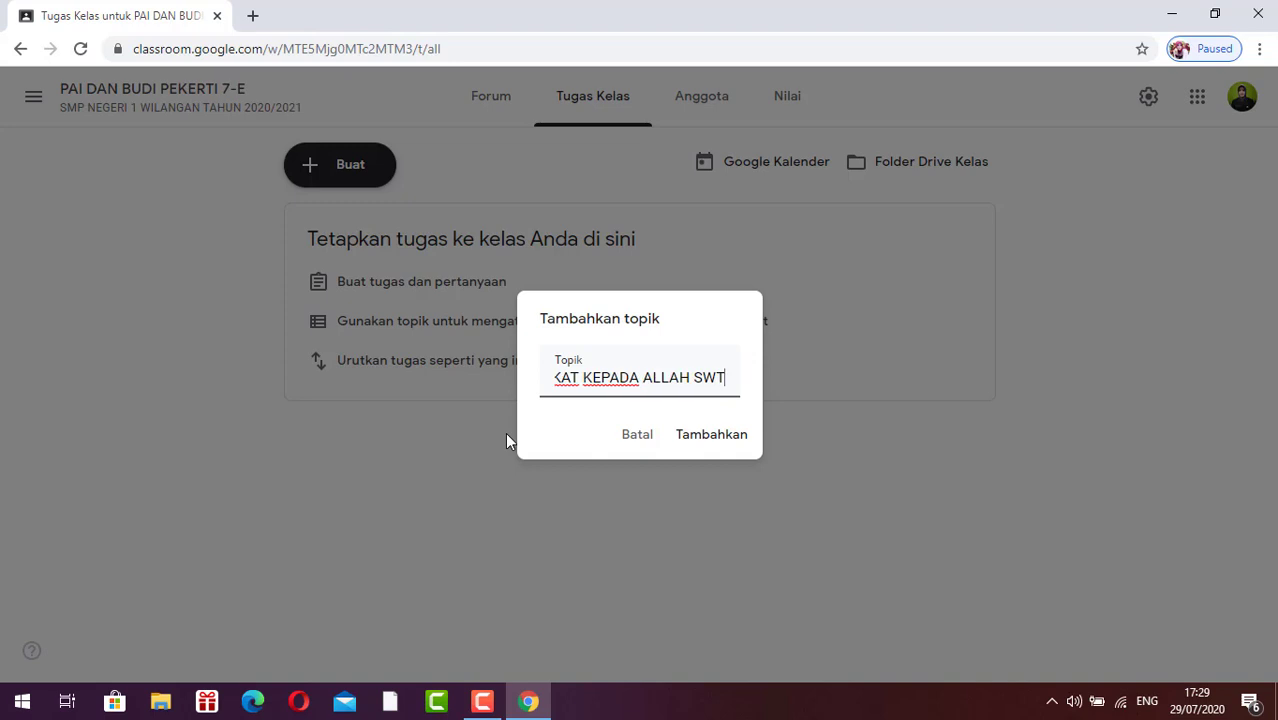
pyautogui.write(' YANG S')
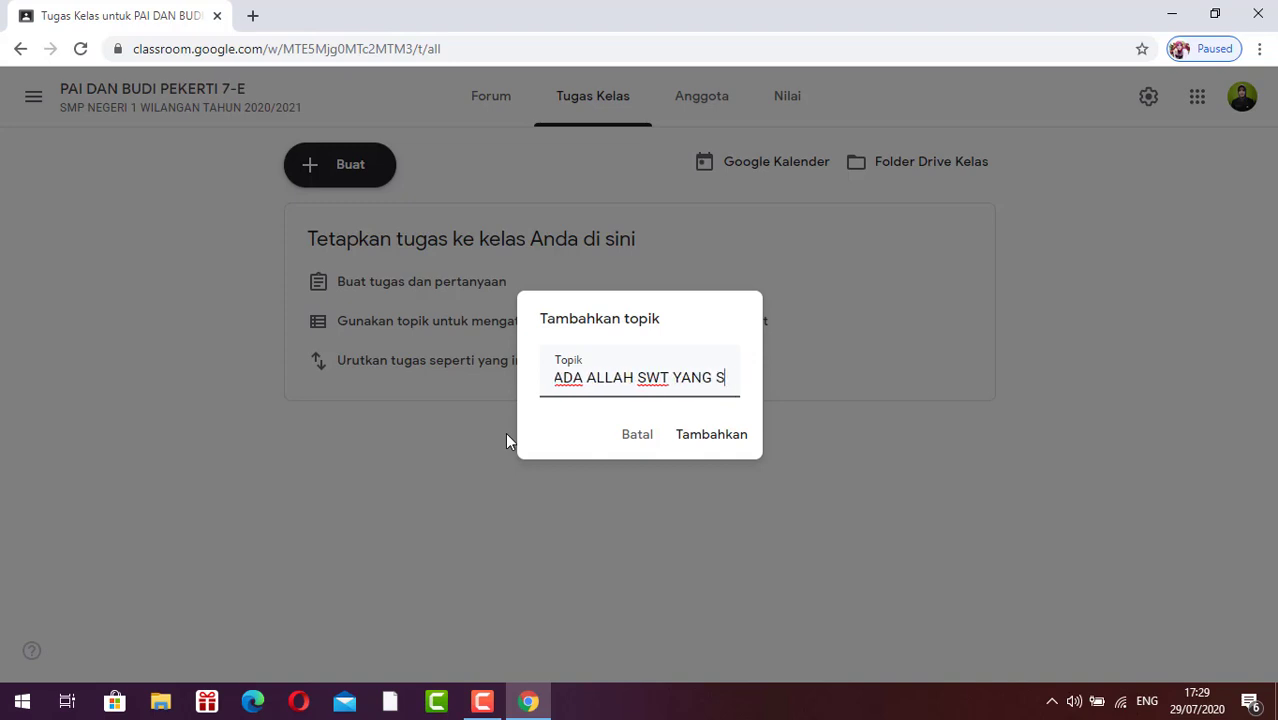
pyautogui.write('ANGAT IND')
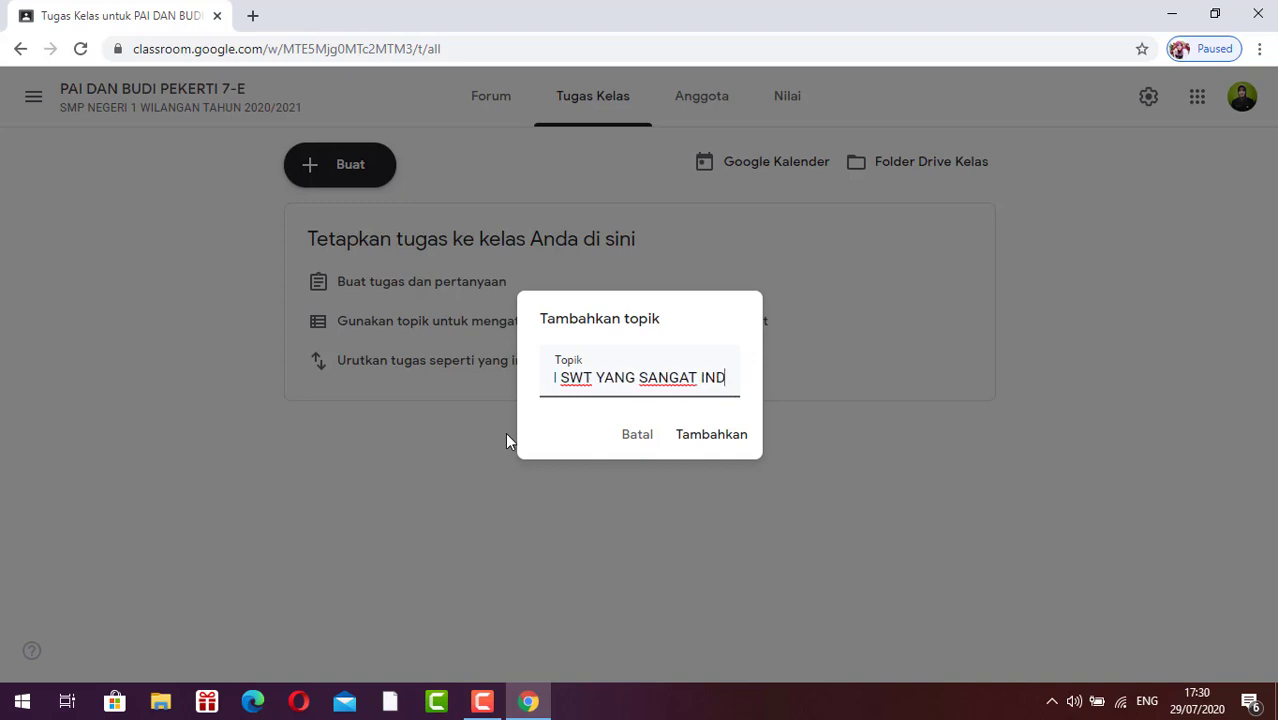
pyautogui.write('AH NAMANYA')
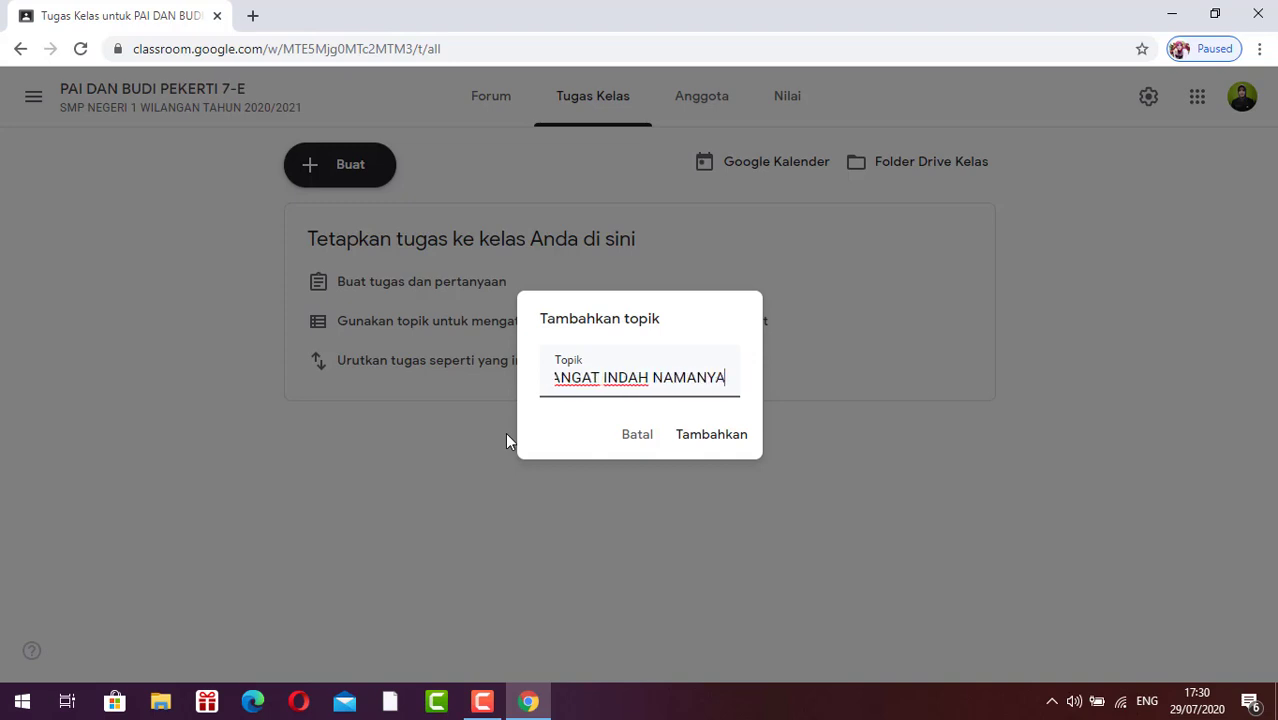
pyautogui.click(712, 440)
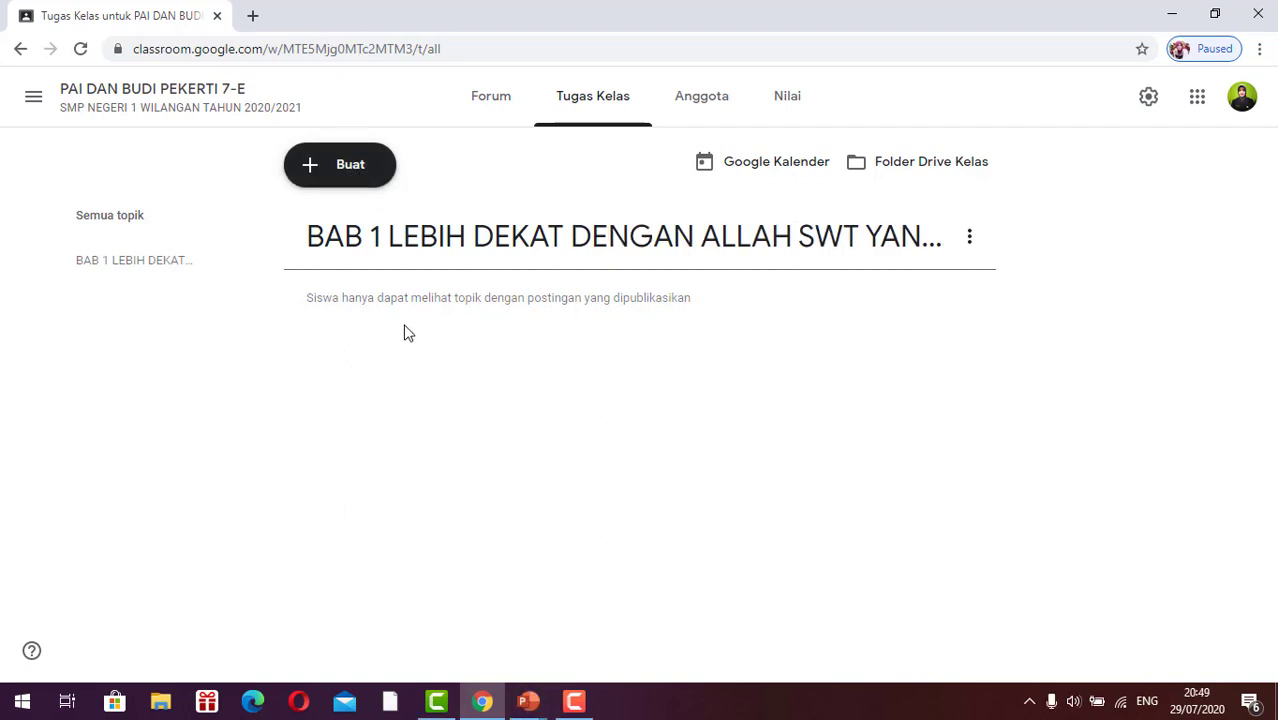
# Create a classwork question titled ABSENSI PAI KELAS 7 E with the instructions ISILAH ABSENSI DI BAWAH INI
pyautogui.click(353, 175)
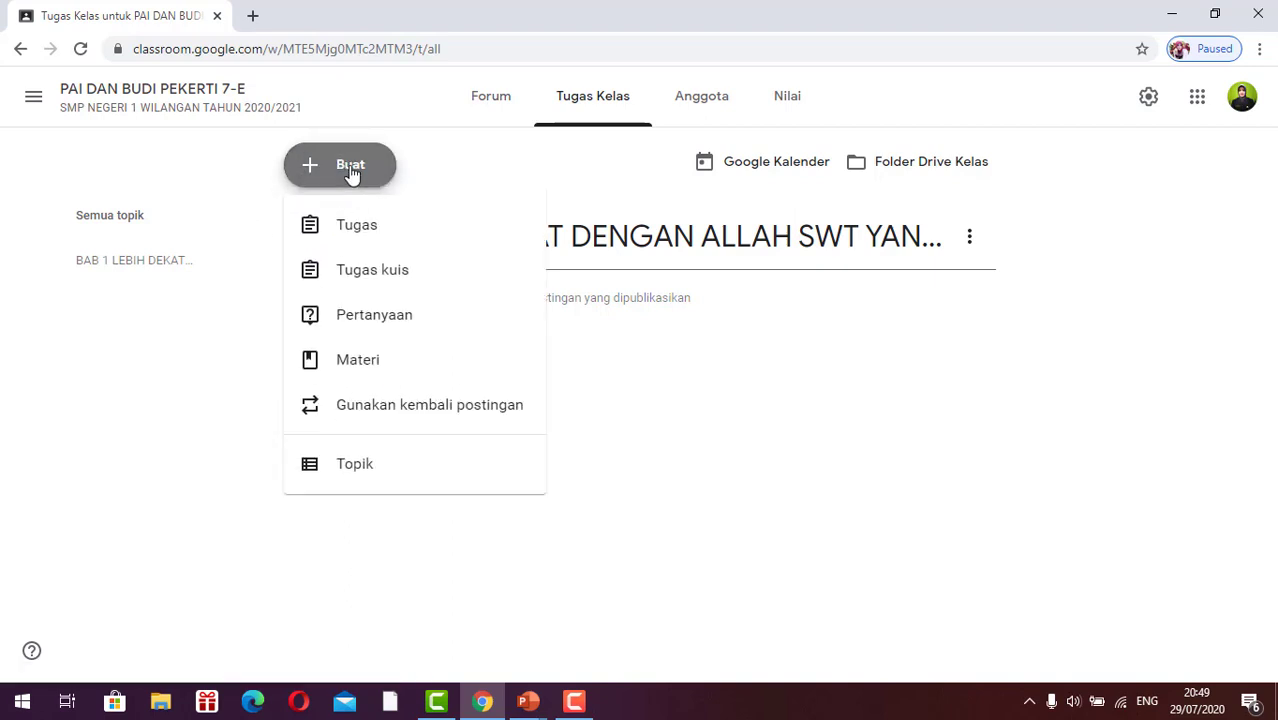
pyautogui.click(375, 330)
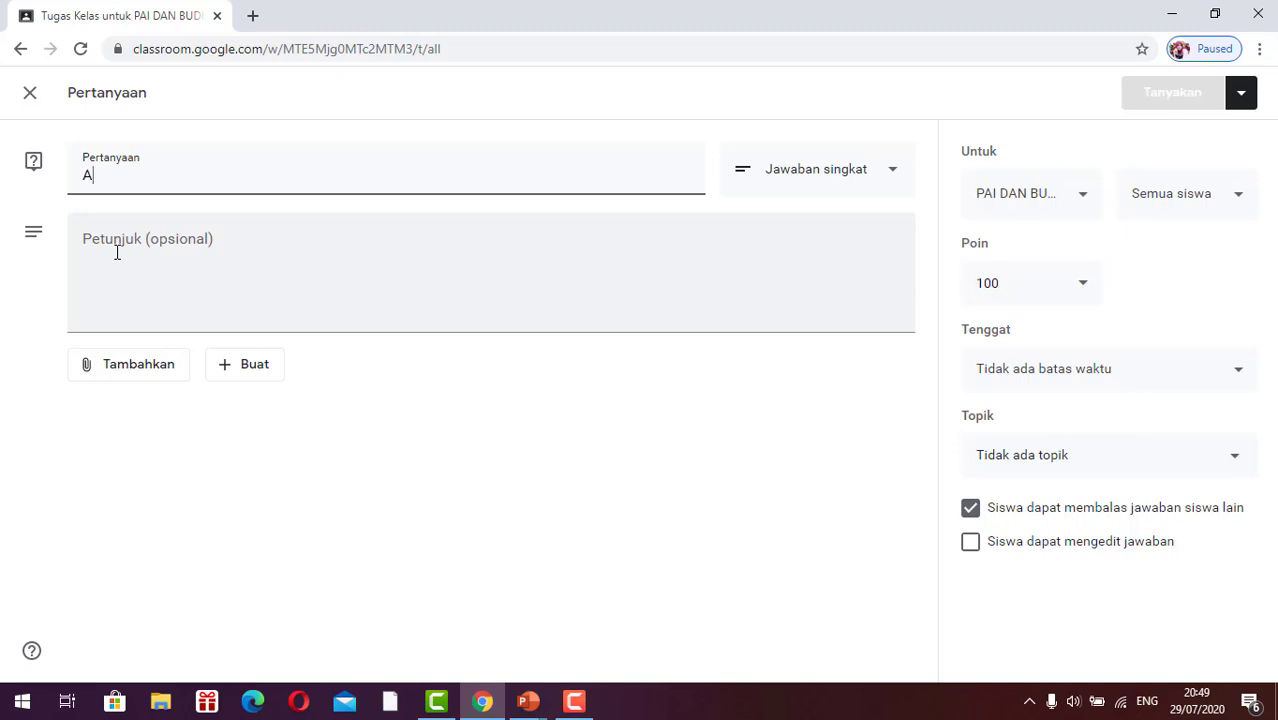
pyautogui.write('ABSENSI PAI KELA')
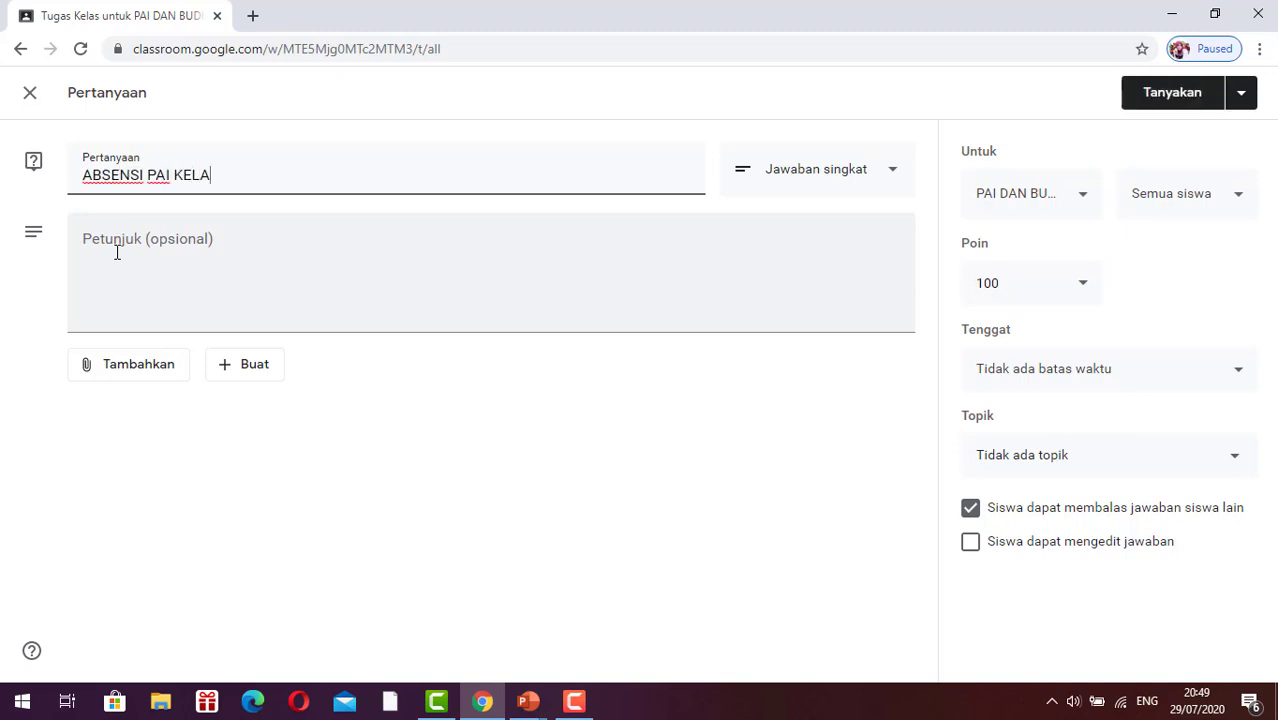
pyautogui.write('S 7 E')
pyautogui.click(216, 238)
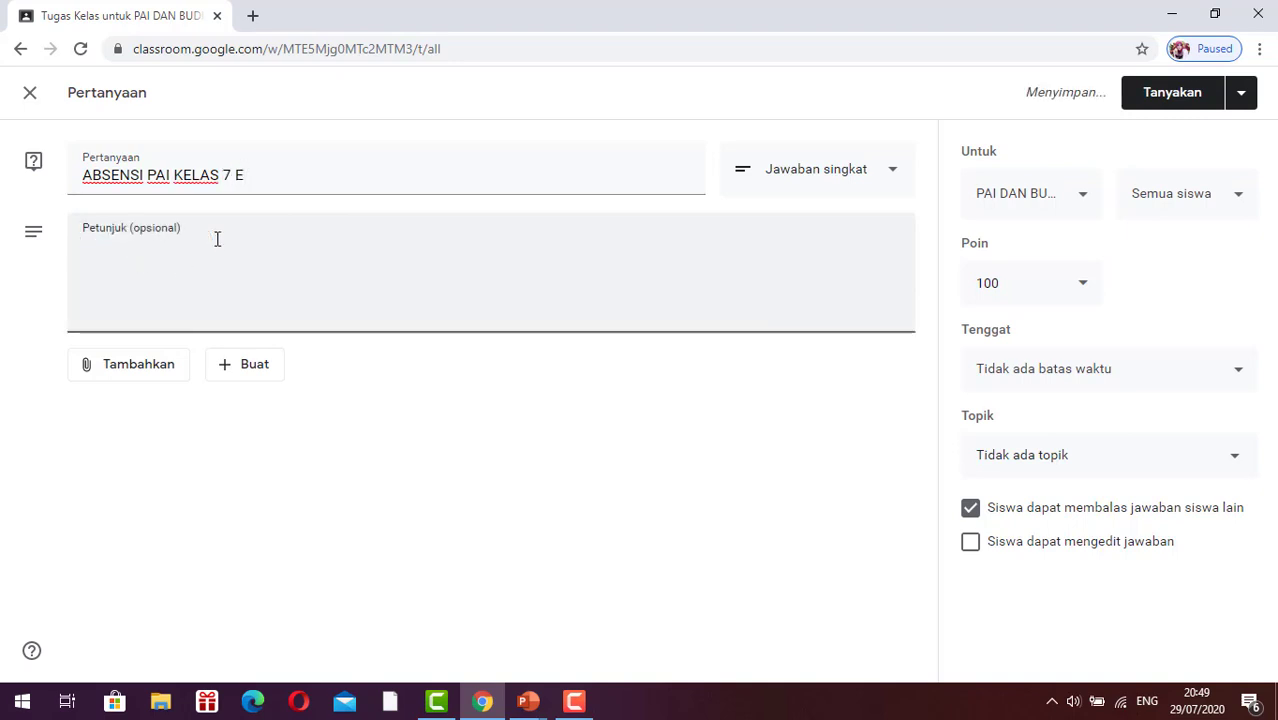
pyautogui.write('ISILA')
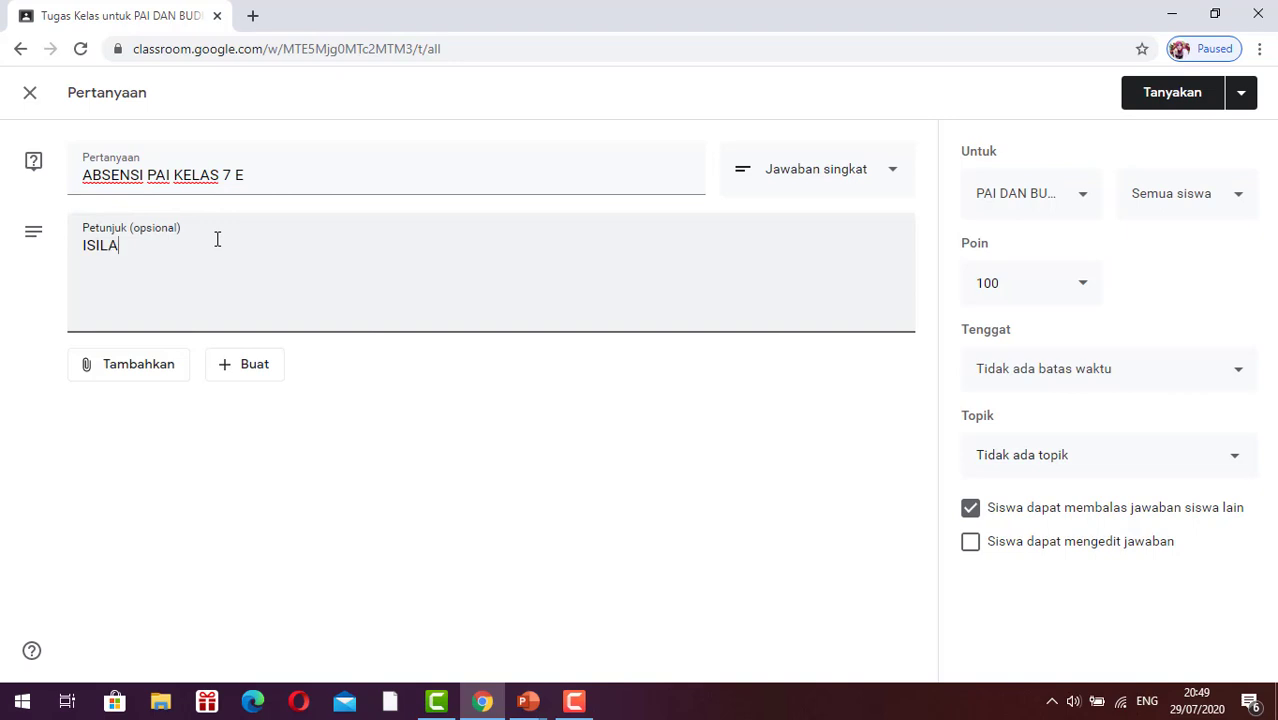
pyautogui.write('H ABSENSI DI BAWAH INI')
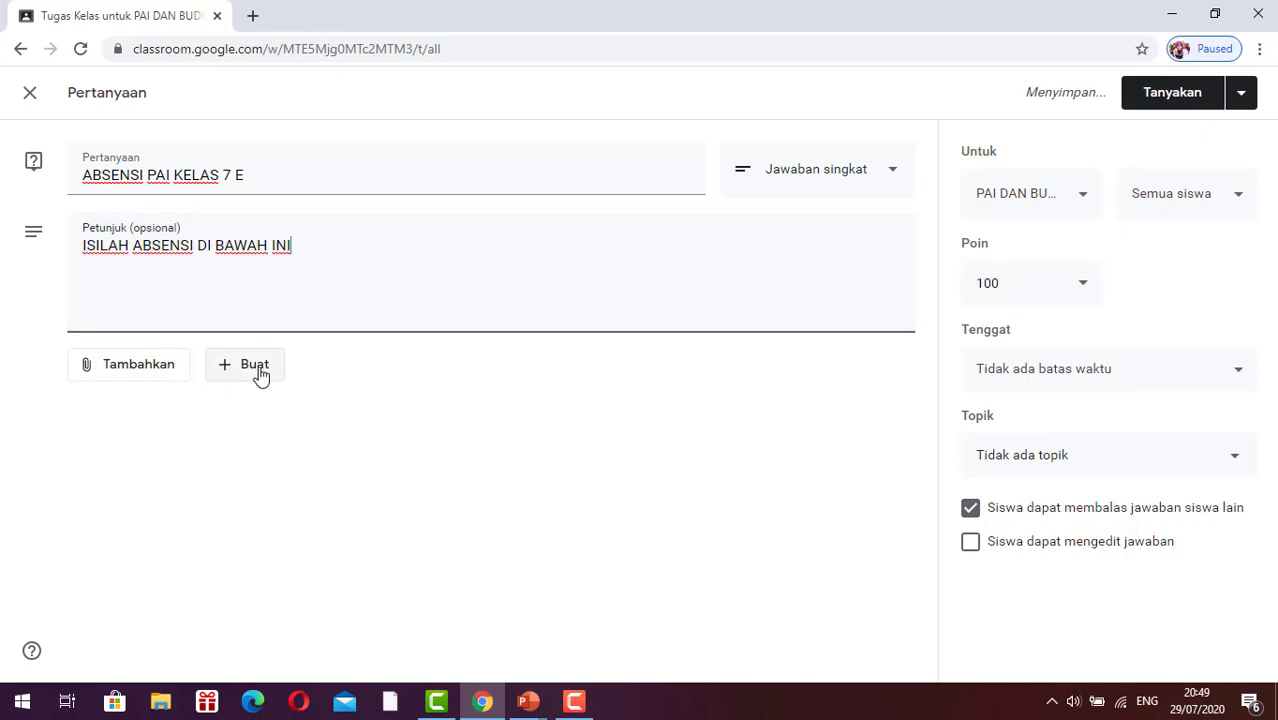
# Make the question multiple choice (Pilihan ganda) with the answer options HADIR, SAKIT and IZIN
pyautogui.click(893, 174)
pyautogui.click(780, 225)
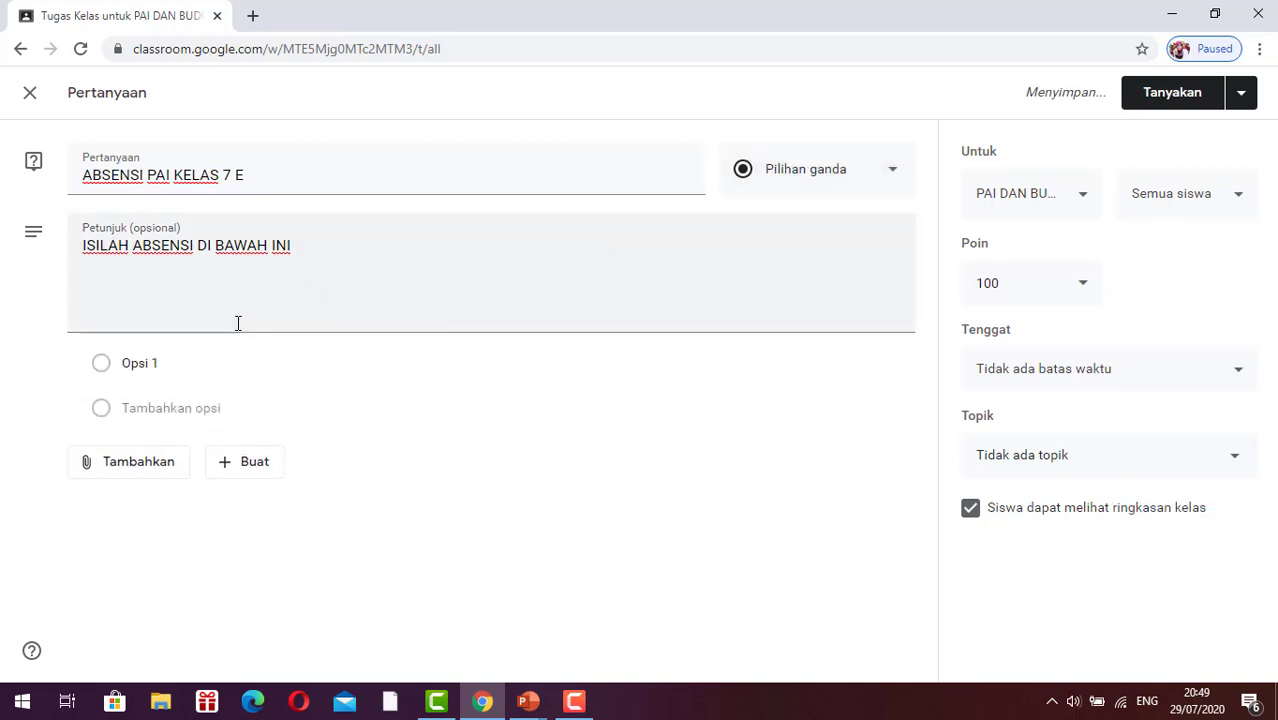
pyautogui.click(165, 362)
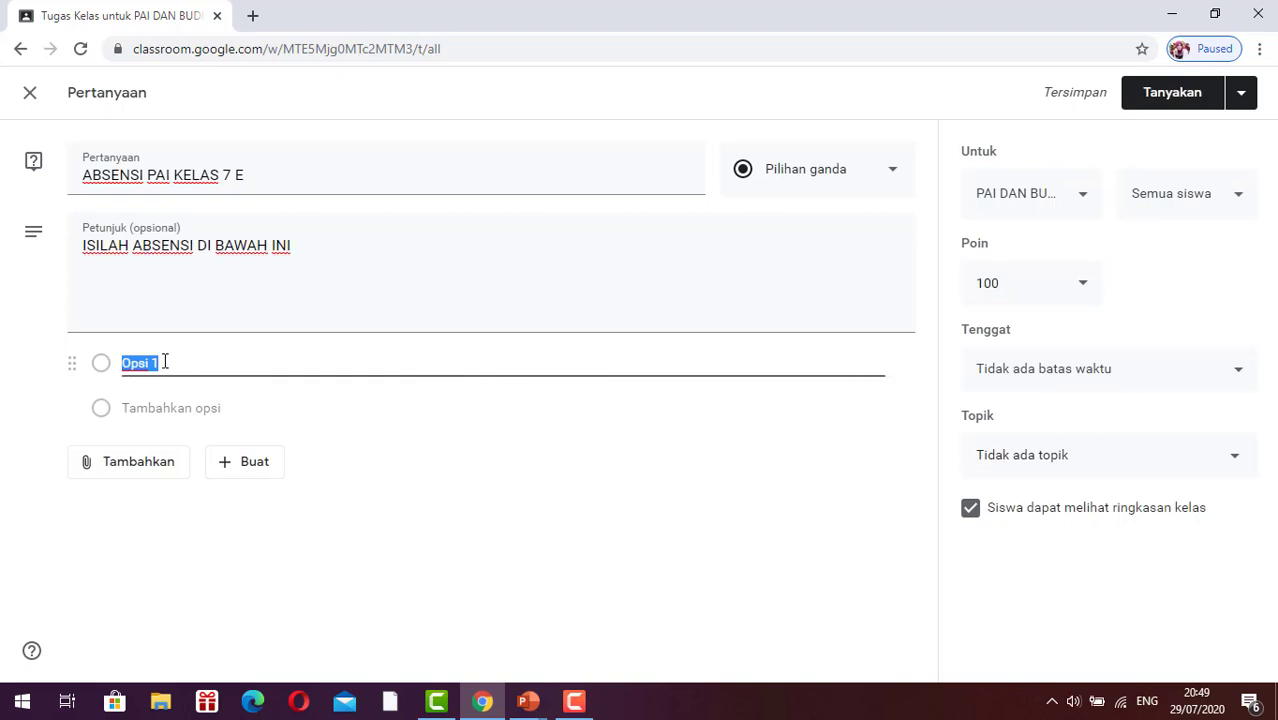
pyautogui.write('HADIR')
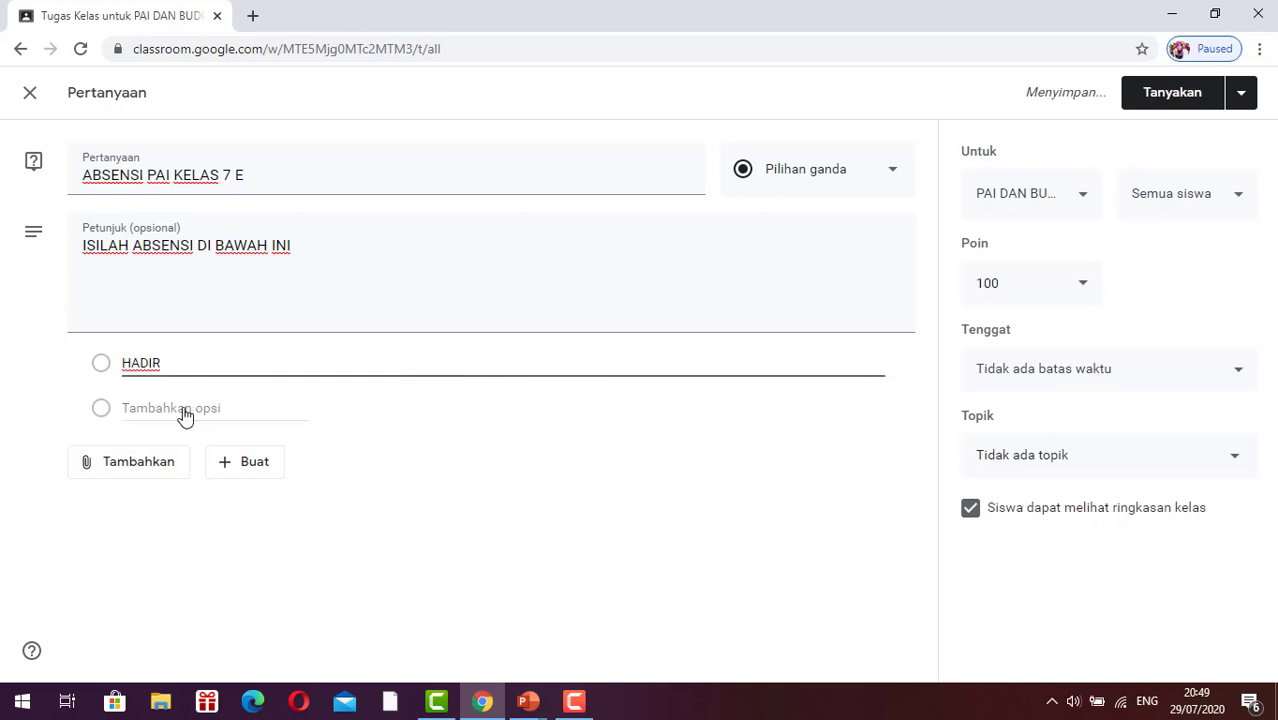
pyautogui.click(190, 409)
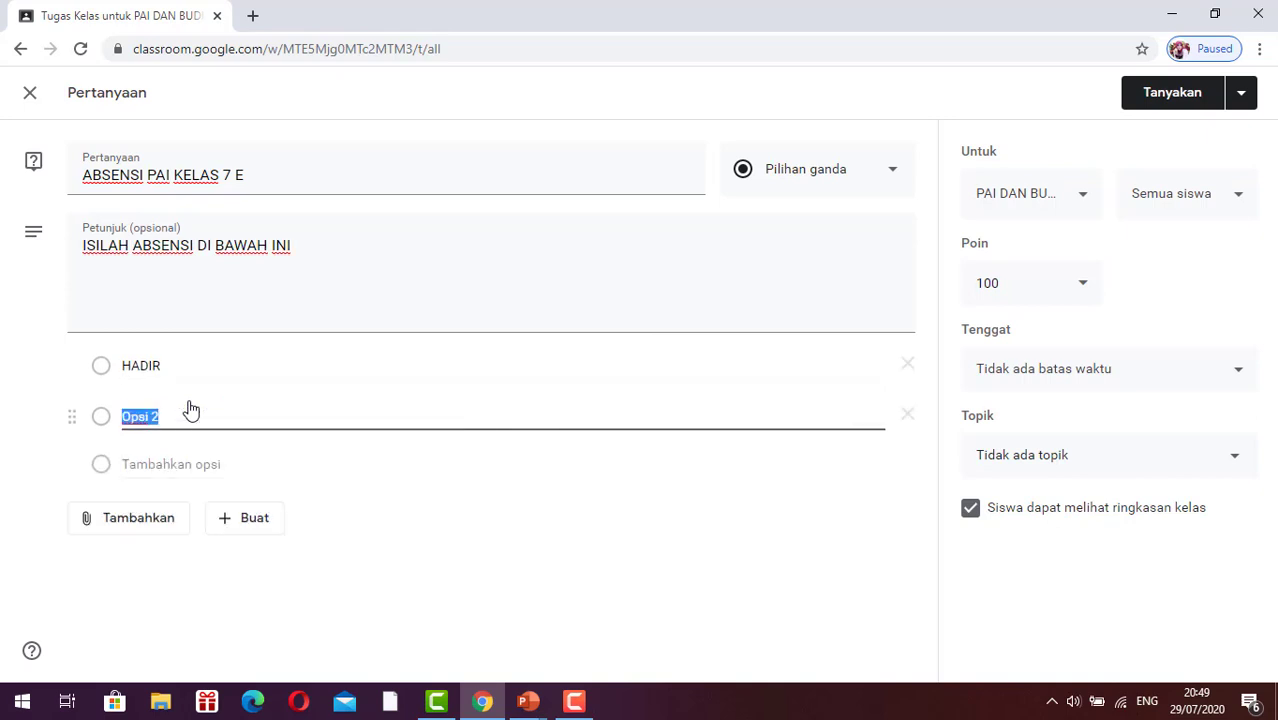
pyautogui.write('SAKIT')
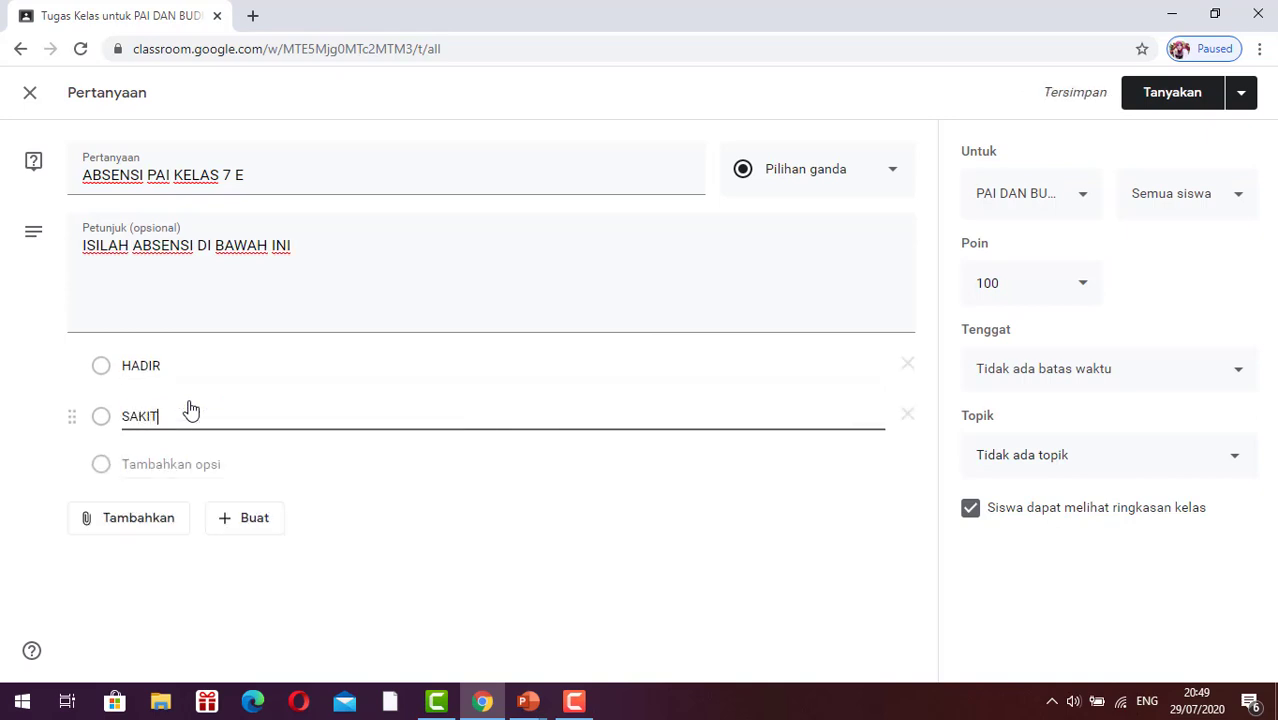
pyautogui.click(186, 464)
pyautogui.write('IZIN')
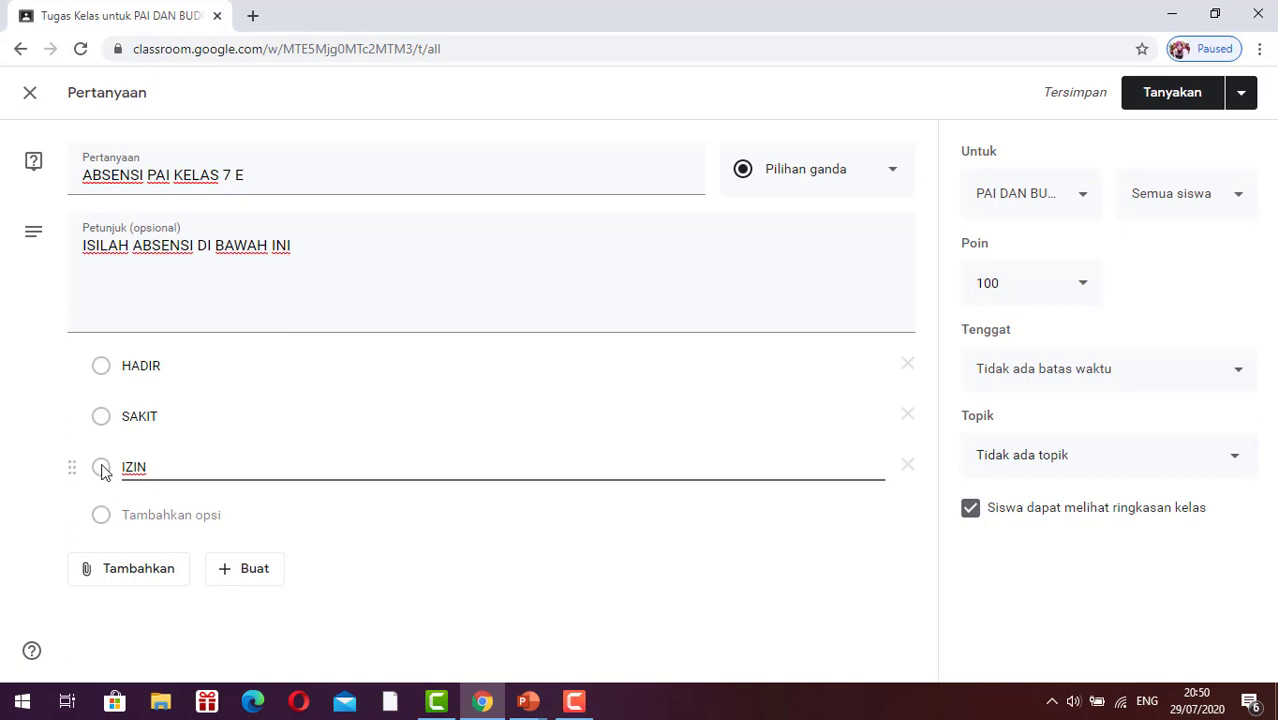
# Set the question's points to 1 and its due date to 30 Jul 2020 at 23.59
pyautogui.click(1086, 286)
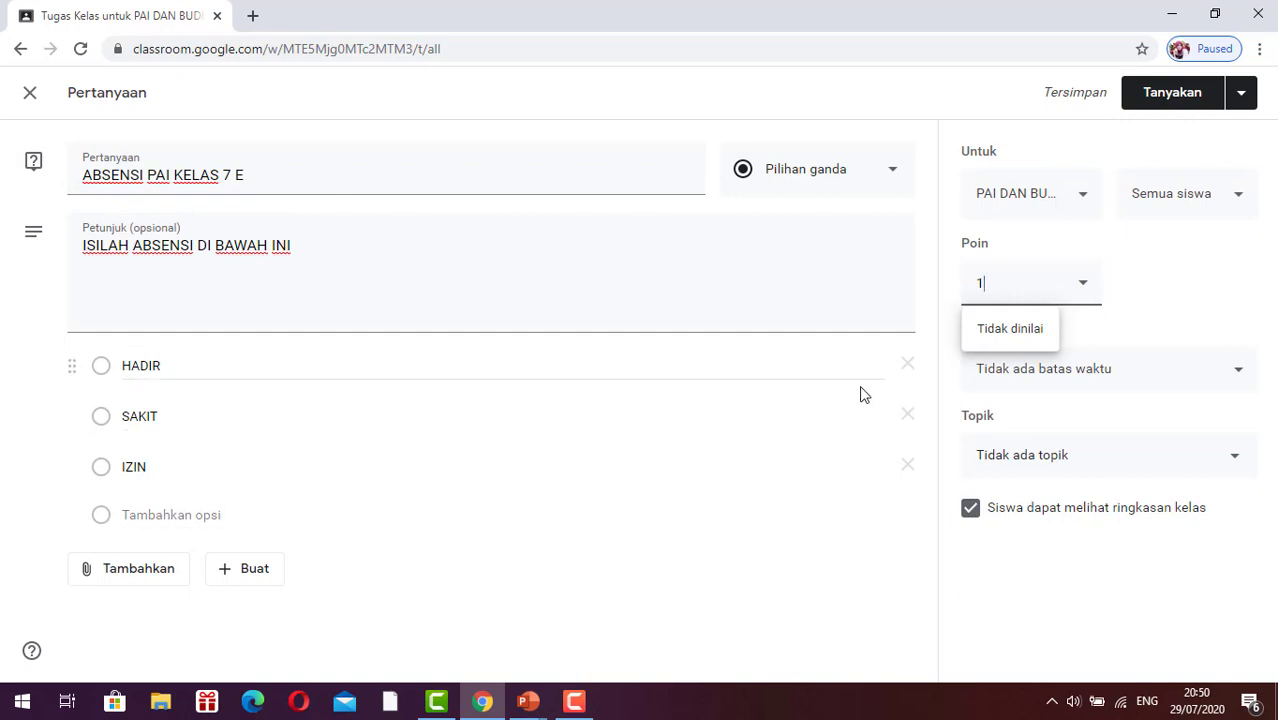
pyautogui.click(1224, 381)
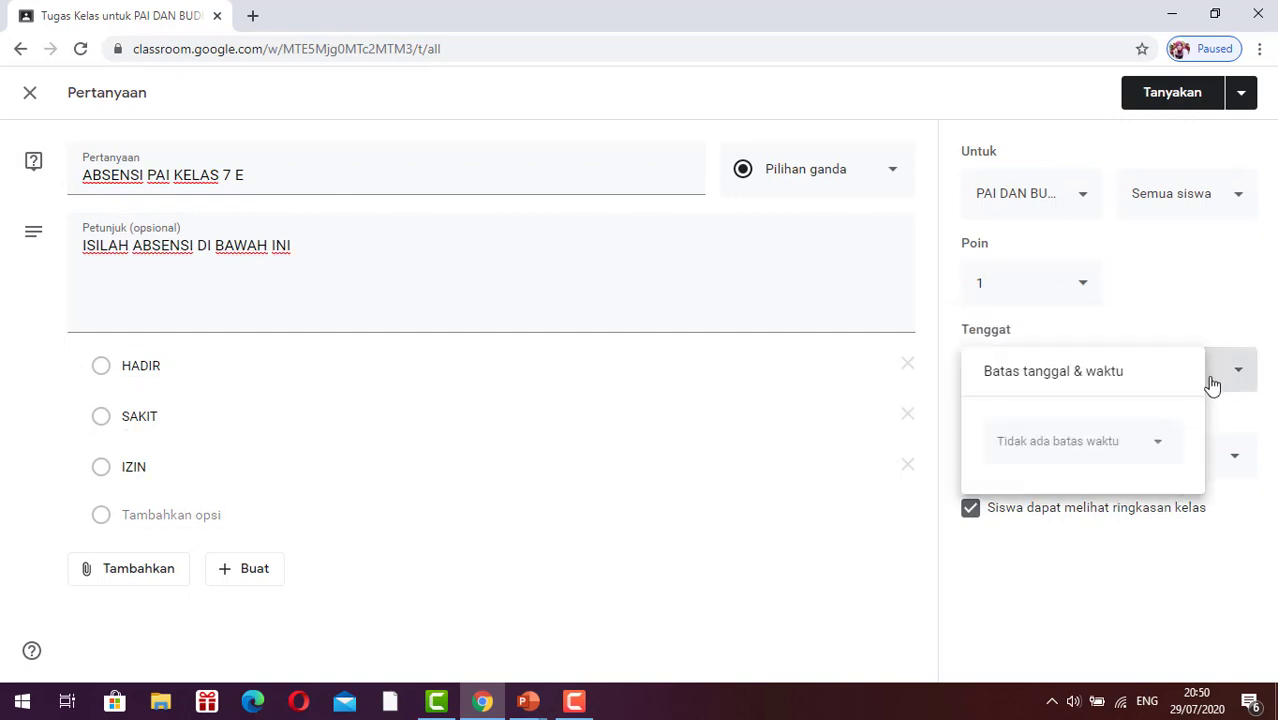
pyautogui.click(1070, 446)
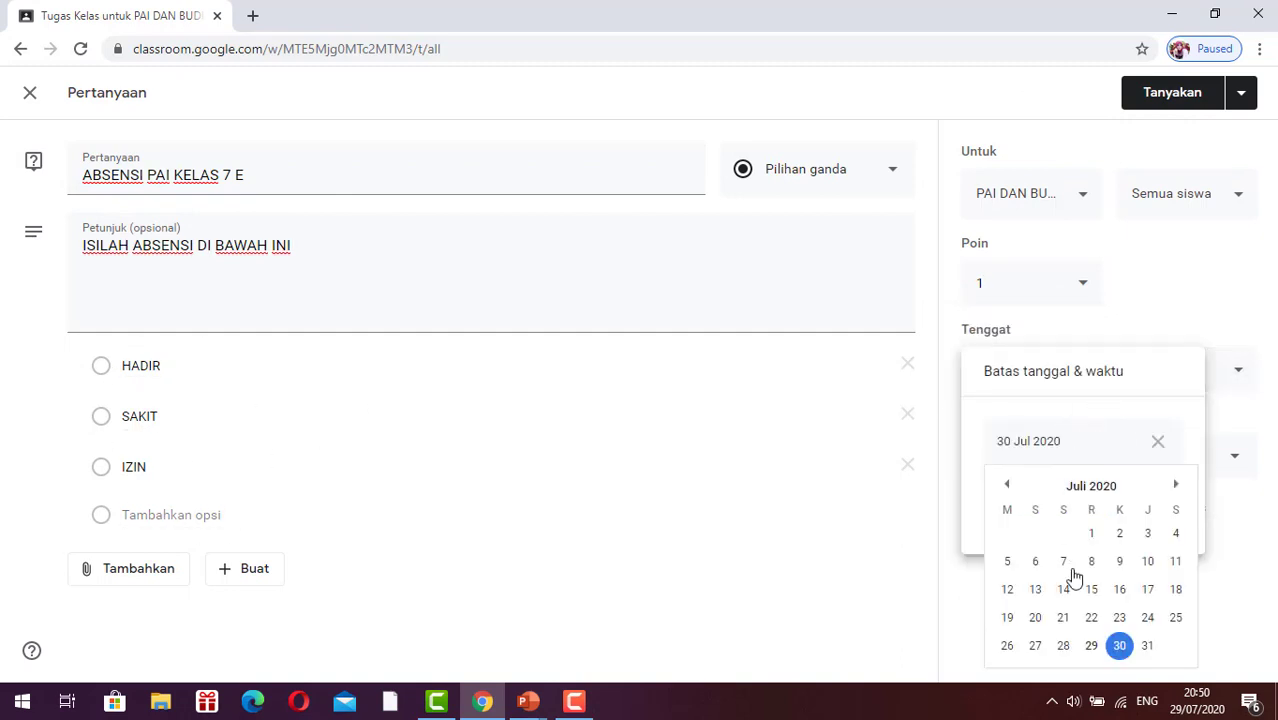
pyautogui.click(1119, 645)
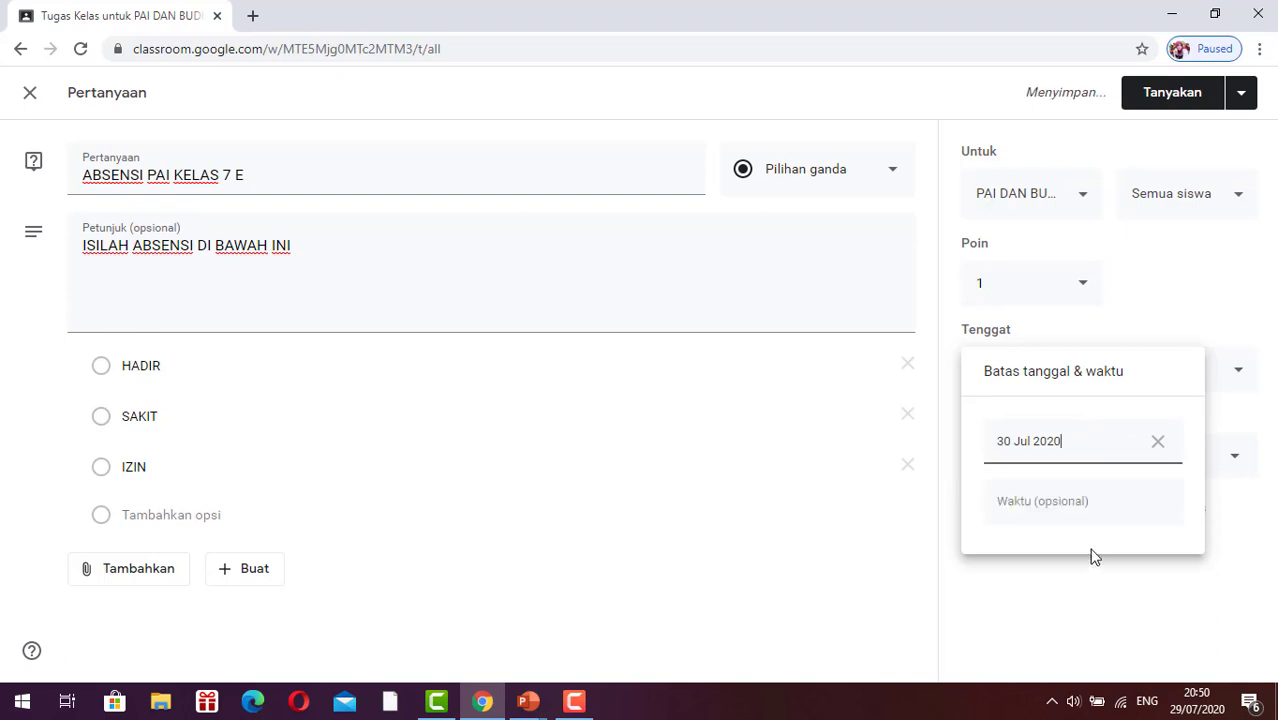
pyautogui.click(1070, 512)
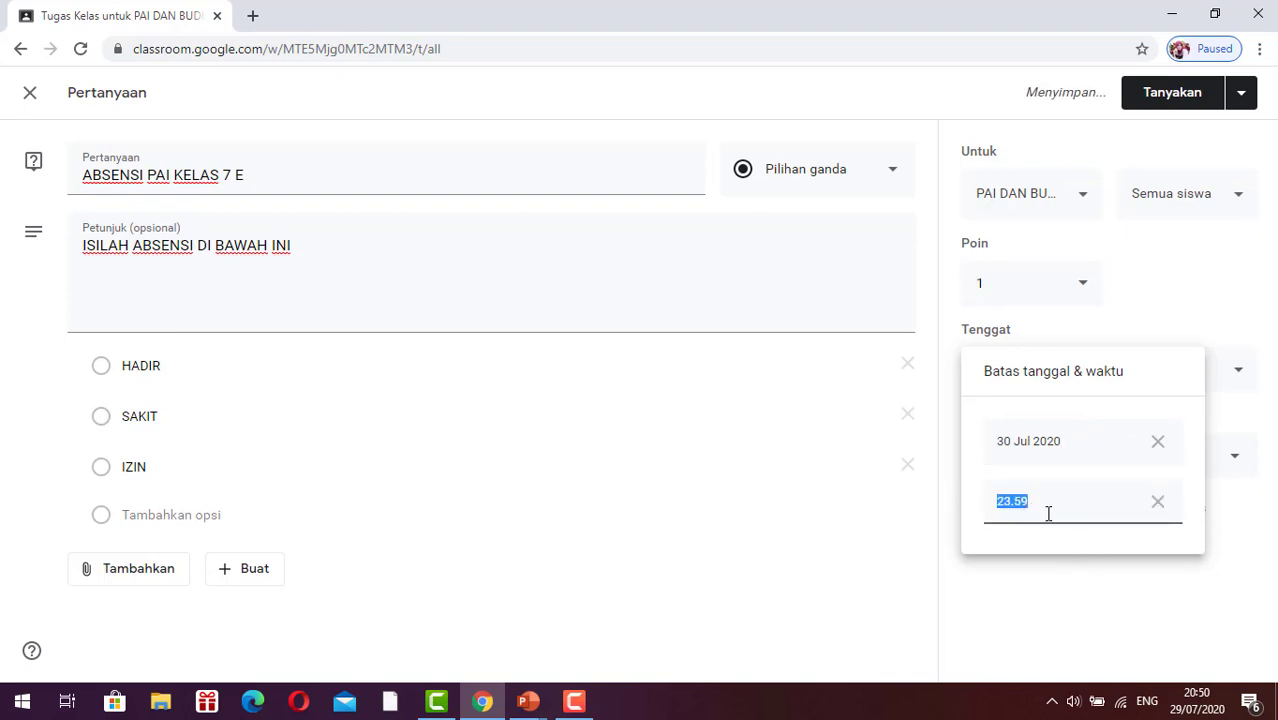
pyautogui.click(1022, 580)
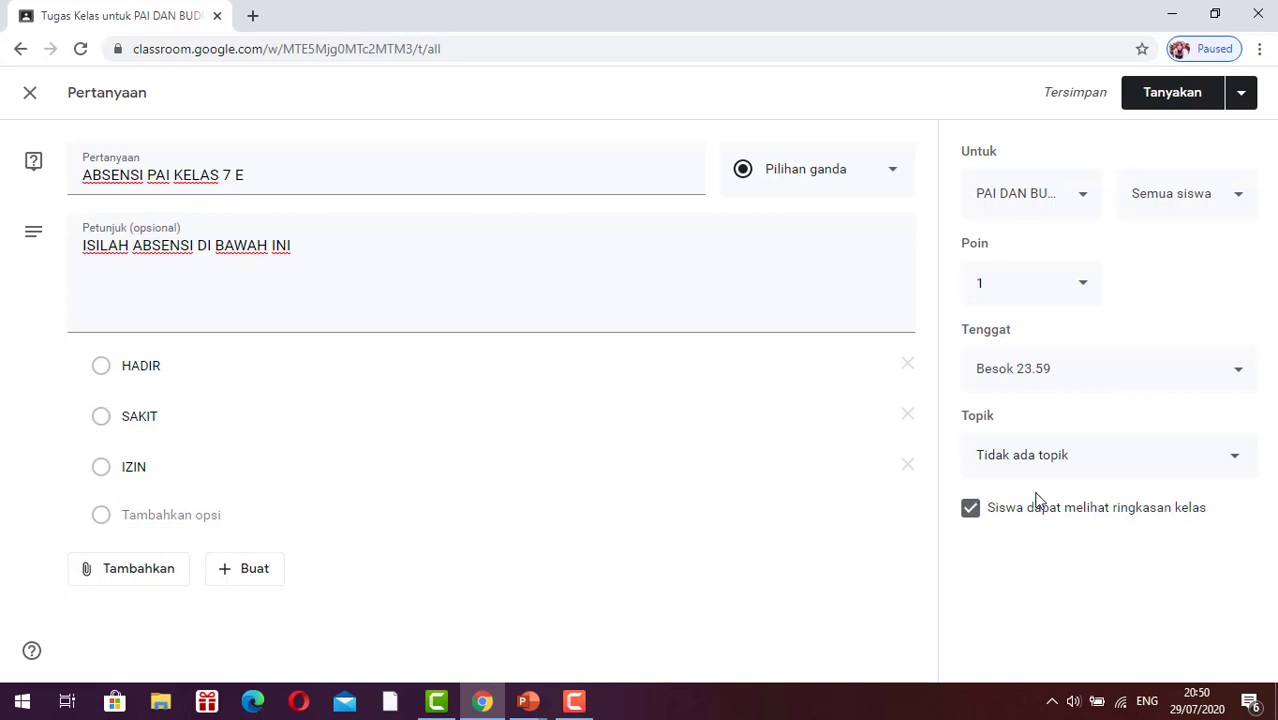
# Assign the question to the BAB 1 topic and disable students' access to the class summary
pyautogui.click(1119, 466)
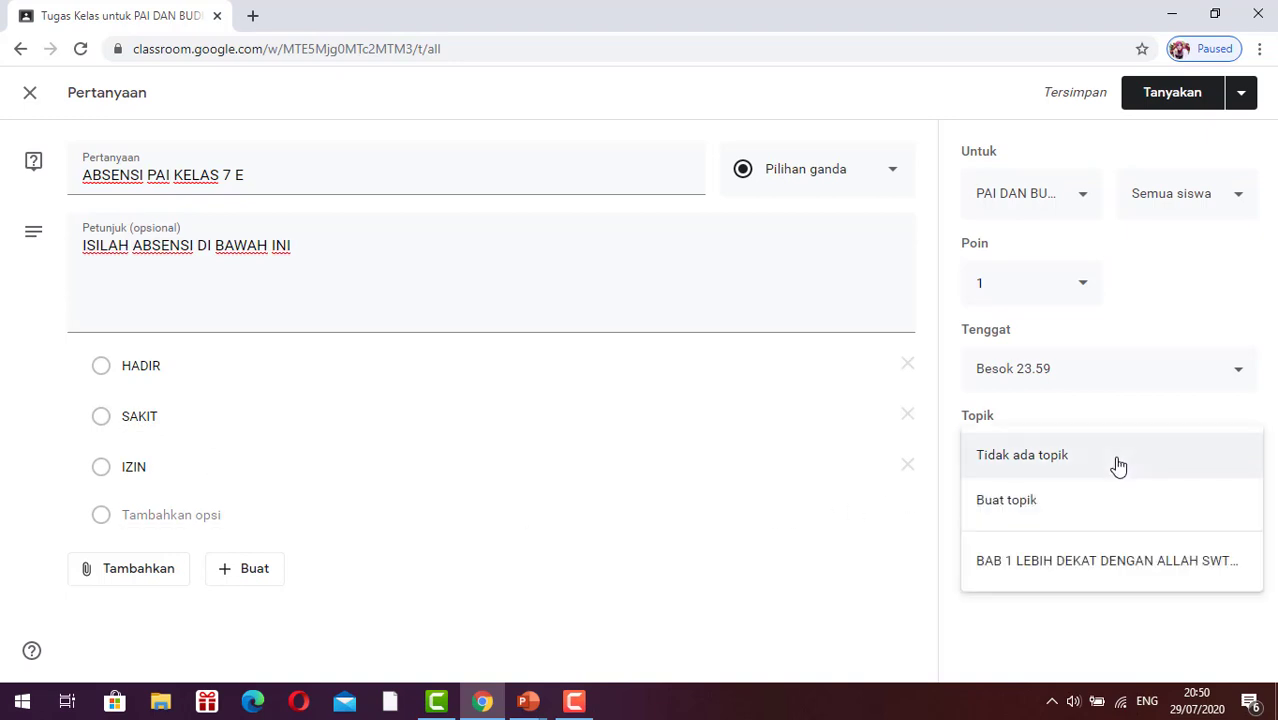
pyautogui.click(1030, 565)
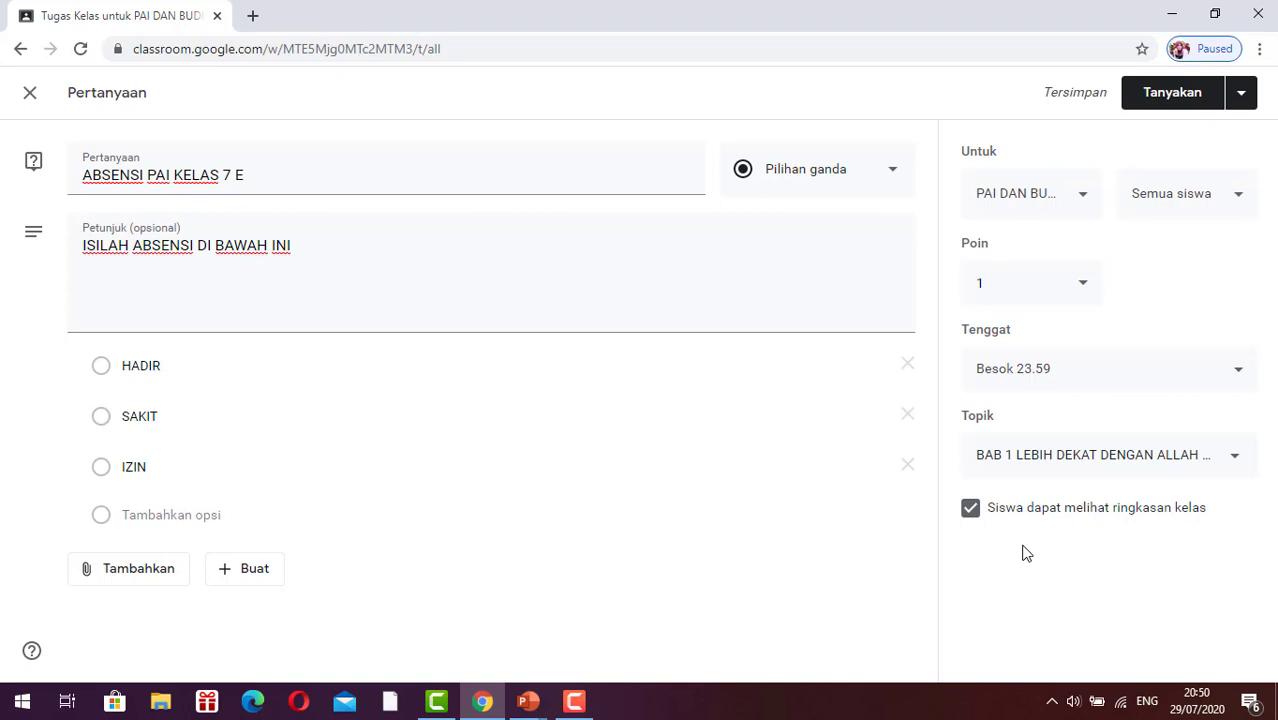
pyautogui.click(970, 508)
pyautogui.click(971, 512)
pyautogui.click(971, 513)
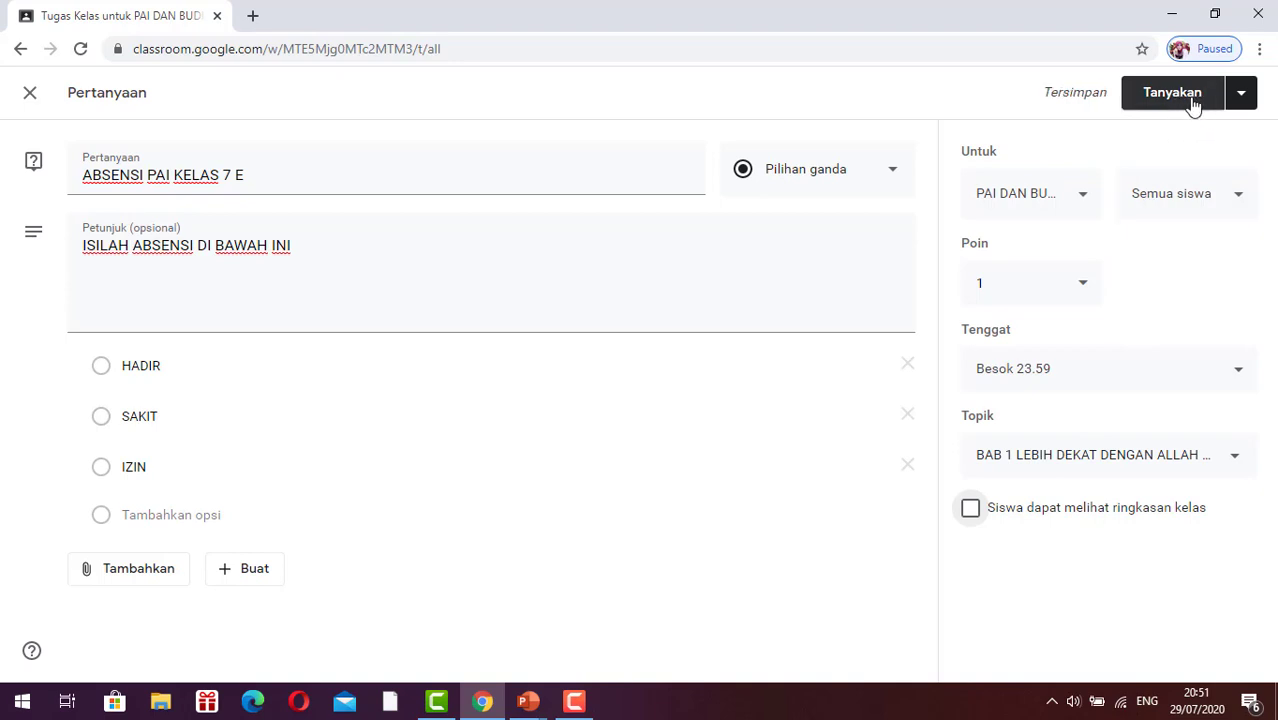
pyautogui.click(1241, 96)
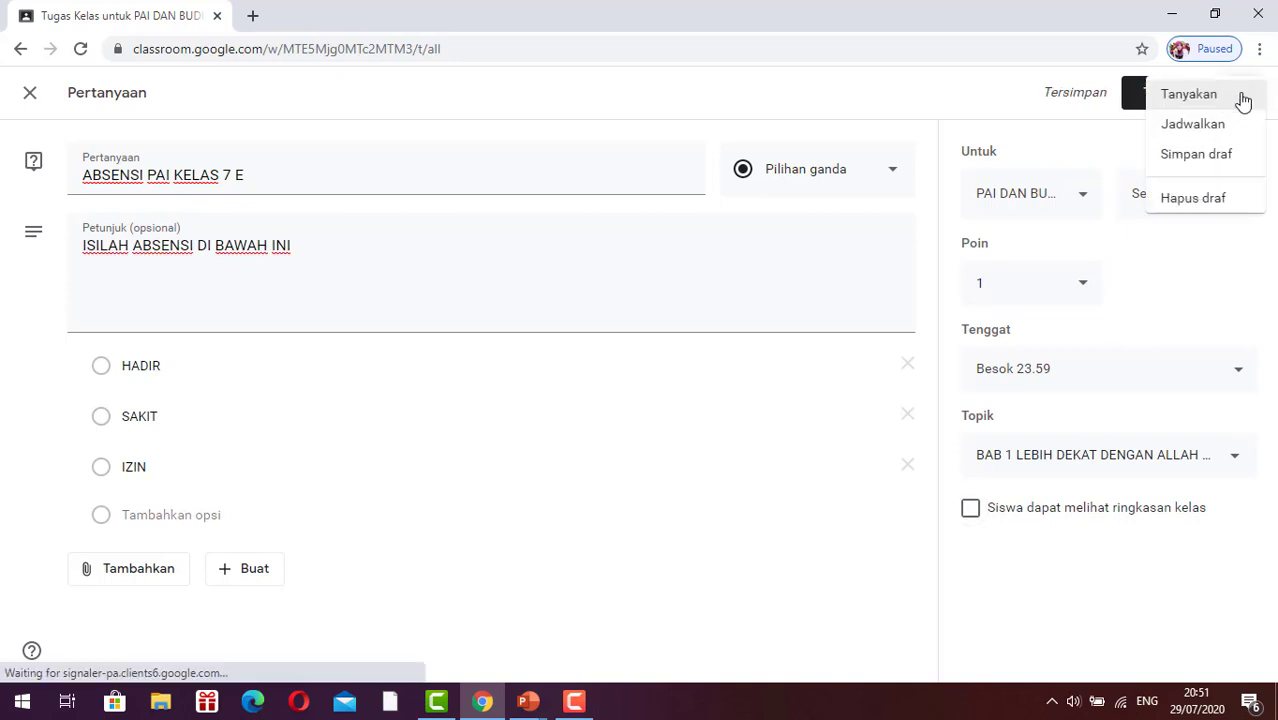
pyautogui.click(1186, 130)
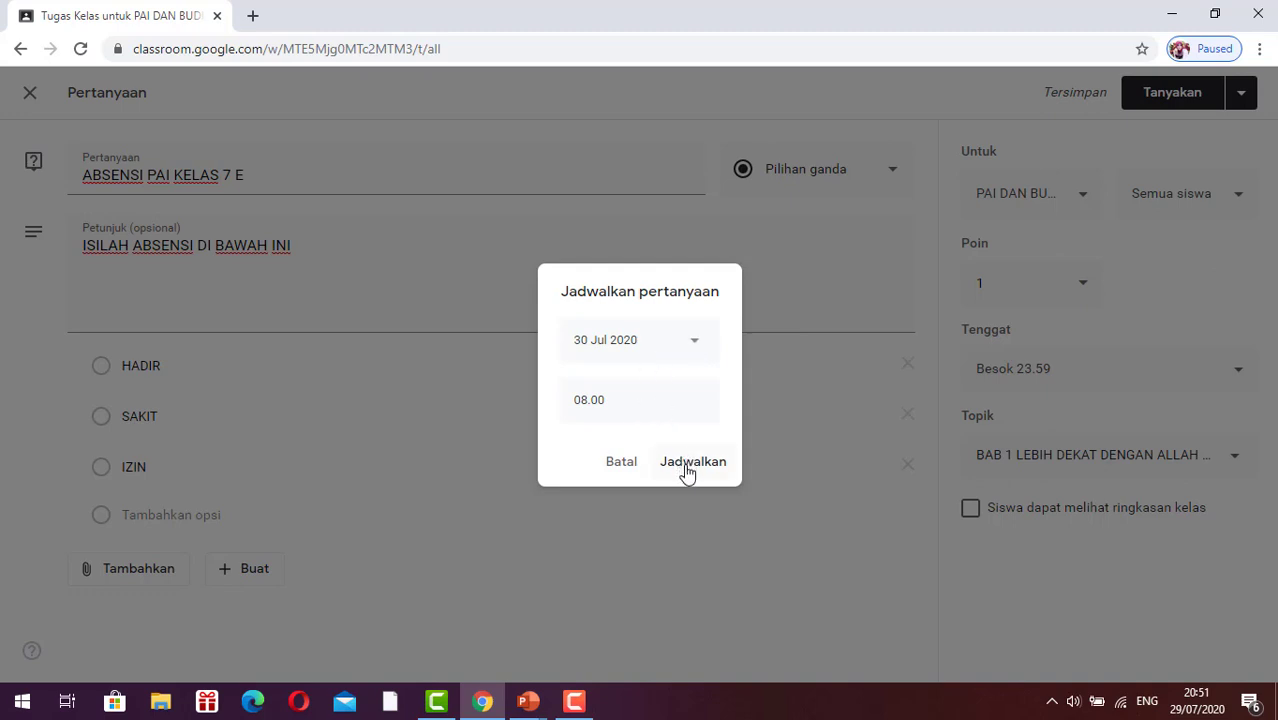
pyautogui.click(805, 405)
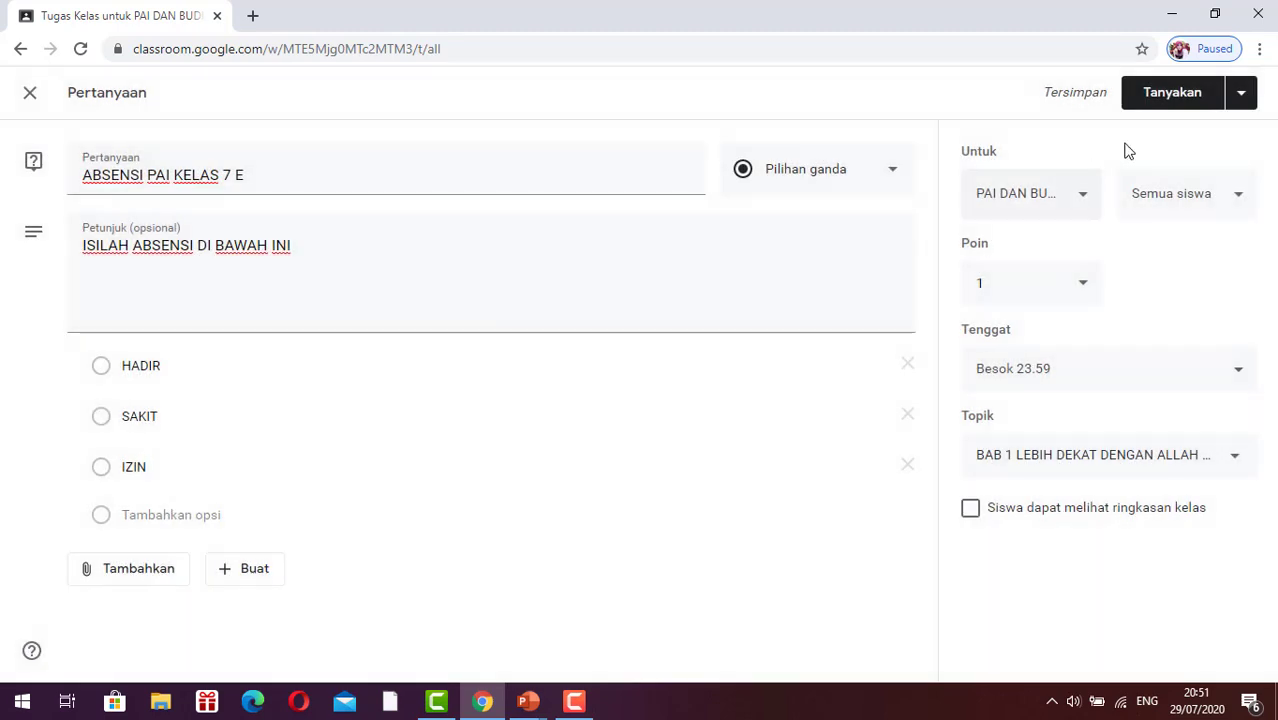
# Publish the attendance question to the class
pyautogui.click(1181, 101)
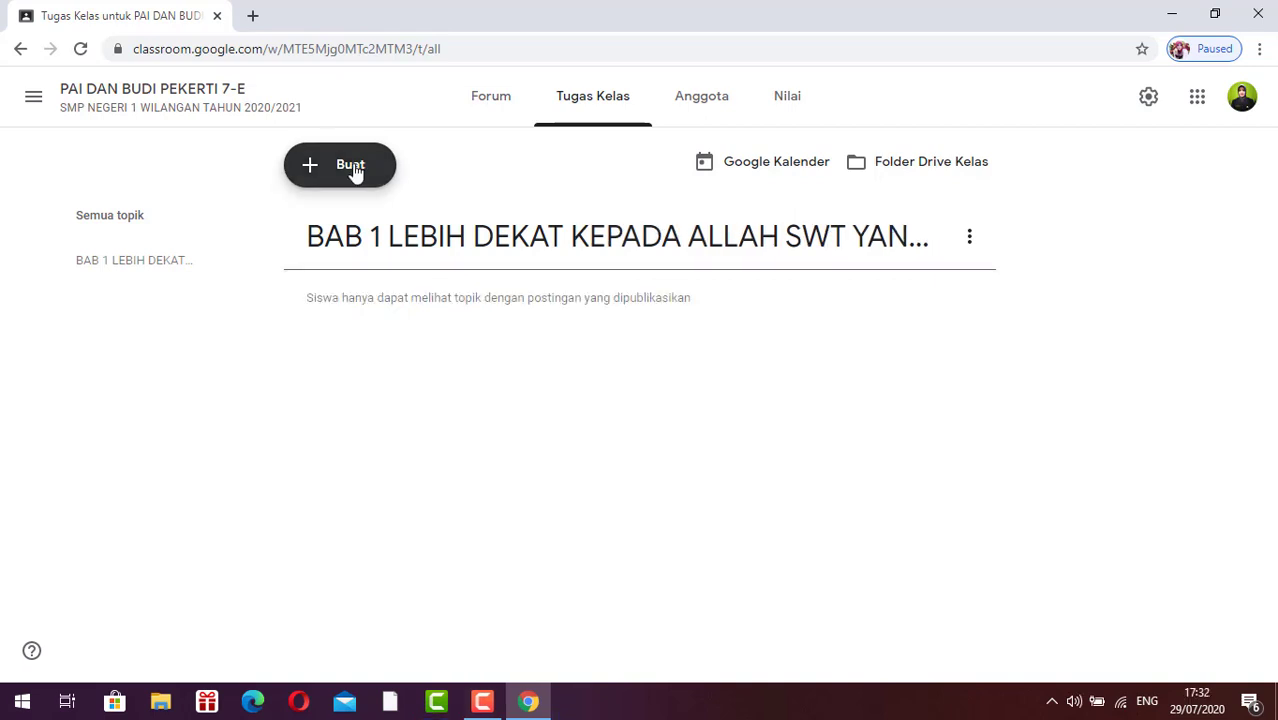
# Create a quiz assignment (Tugas kuis) titled ABSENSI PAI 7-E with the instructions ISILAH DAFTAR HADIR DIBAWAH INI
pyautogui.click(352, 167)
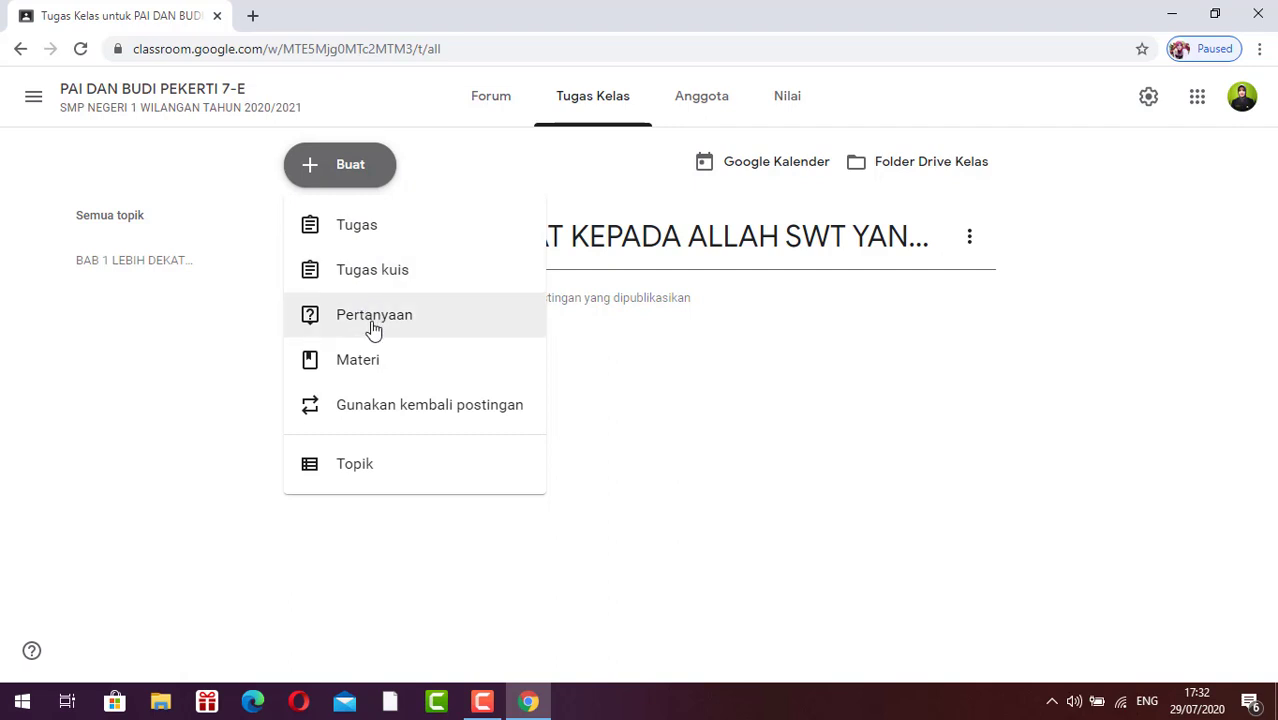
pyautogui.click(376, 278)
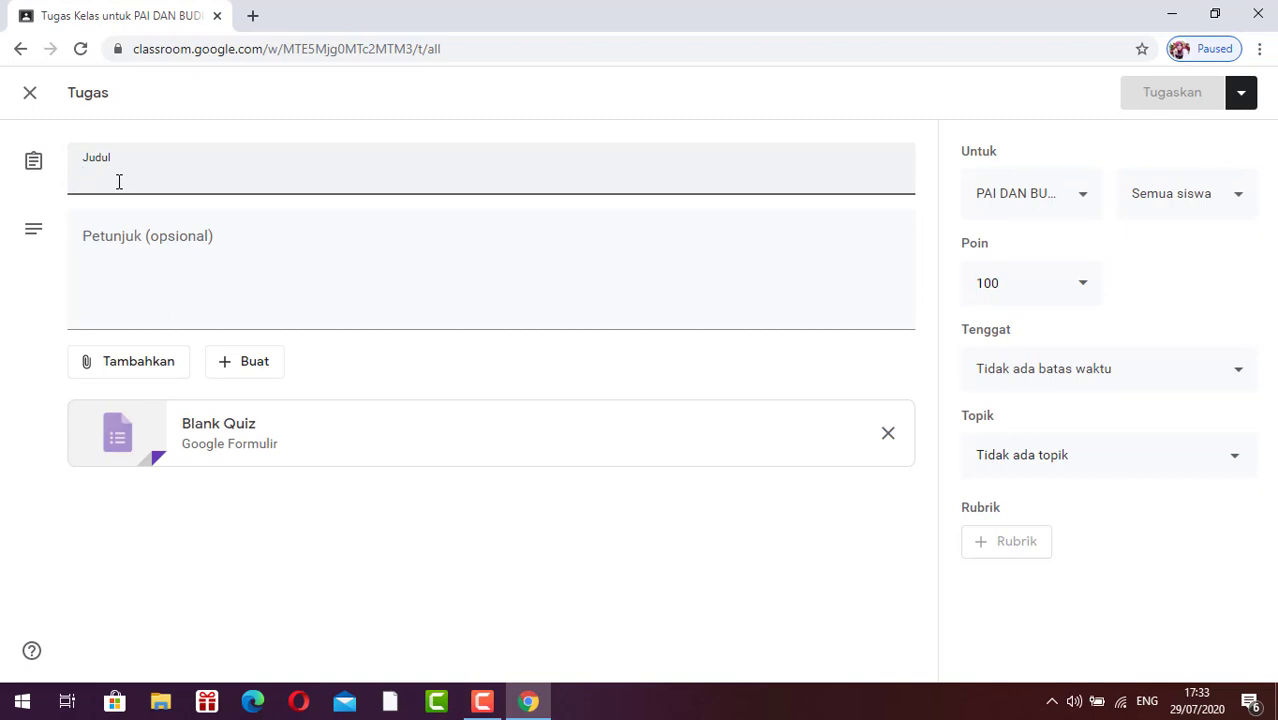
pyautogui.write('A')
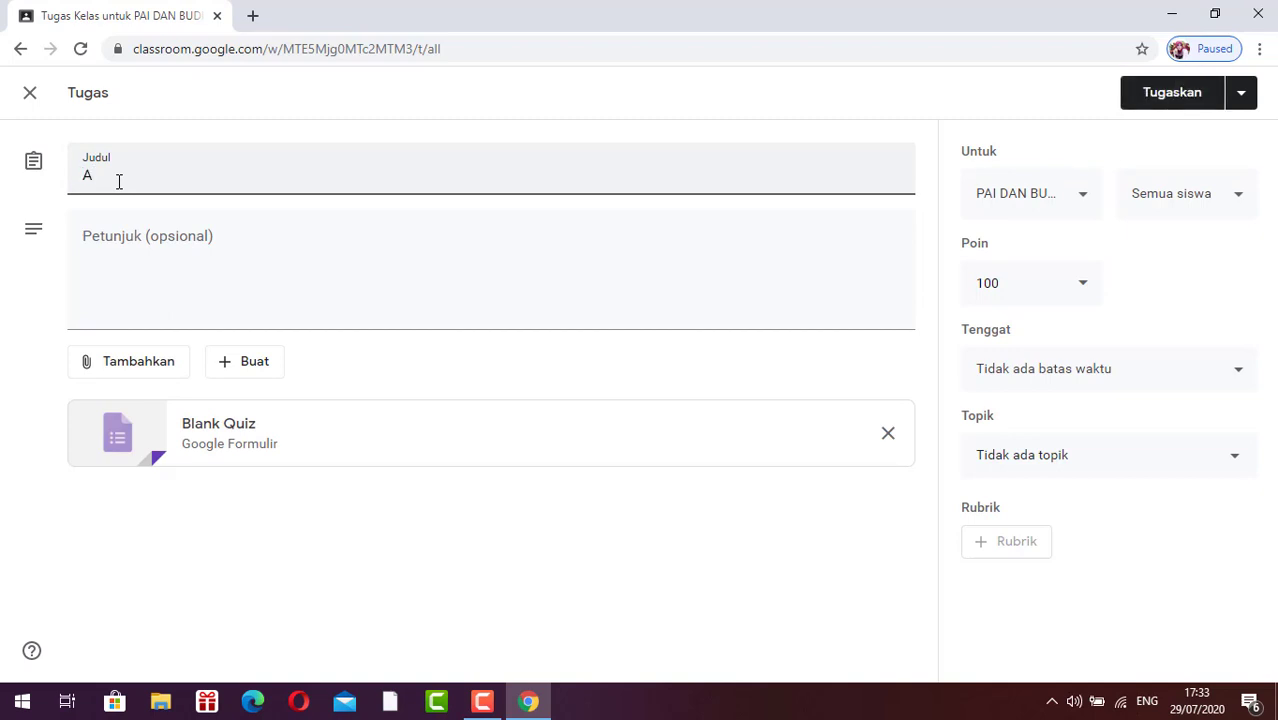
pyautogui.write('BSENSI PAI 7-E')
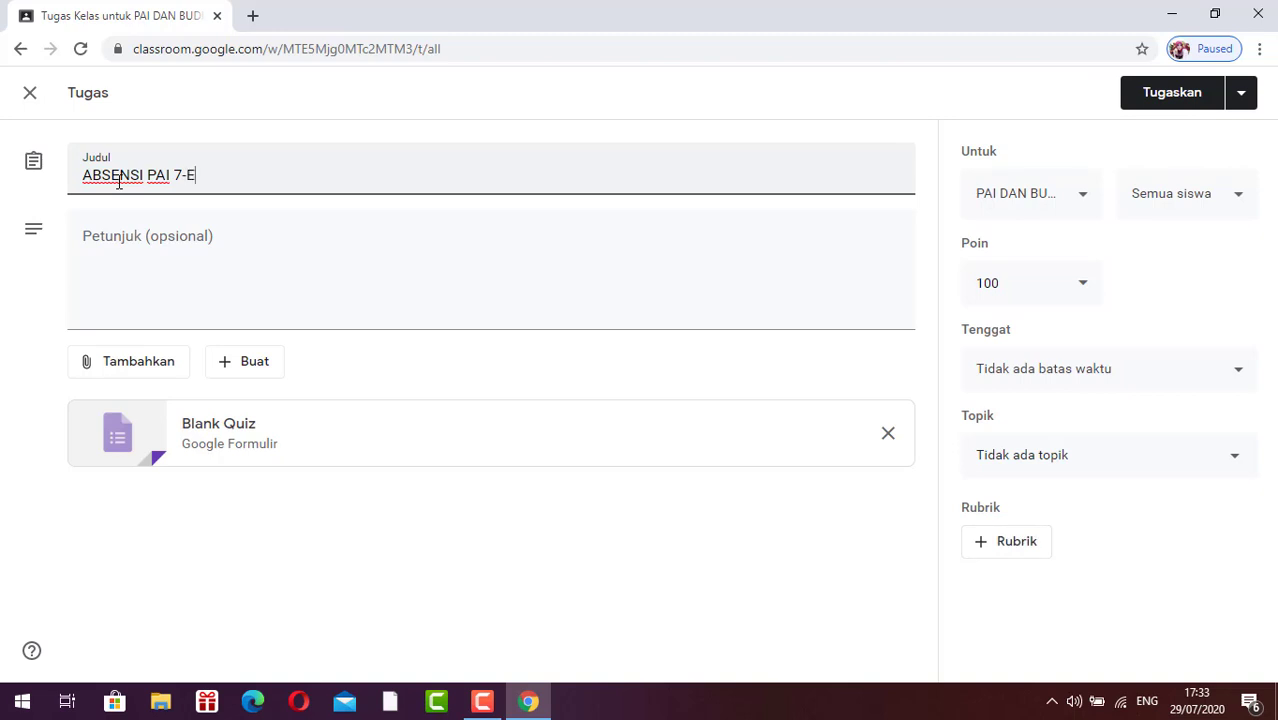
pyautogui.click(172, 246)
pyautogui.write('ISILAH DAFTAR HADIR DIBAWAH INI')
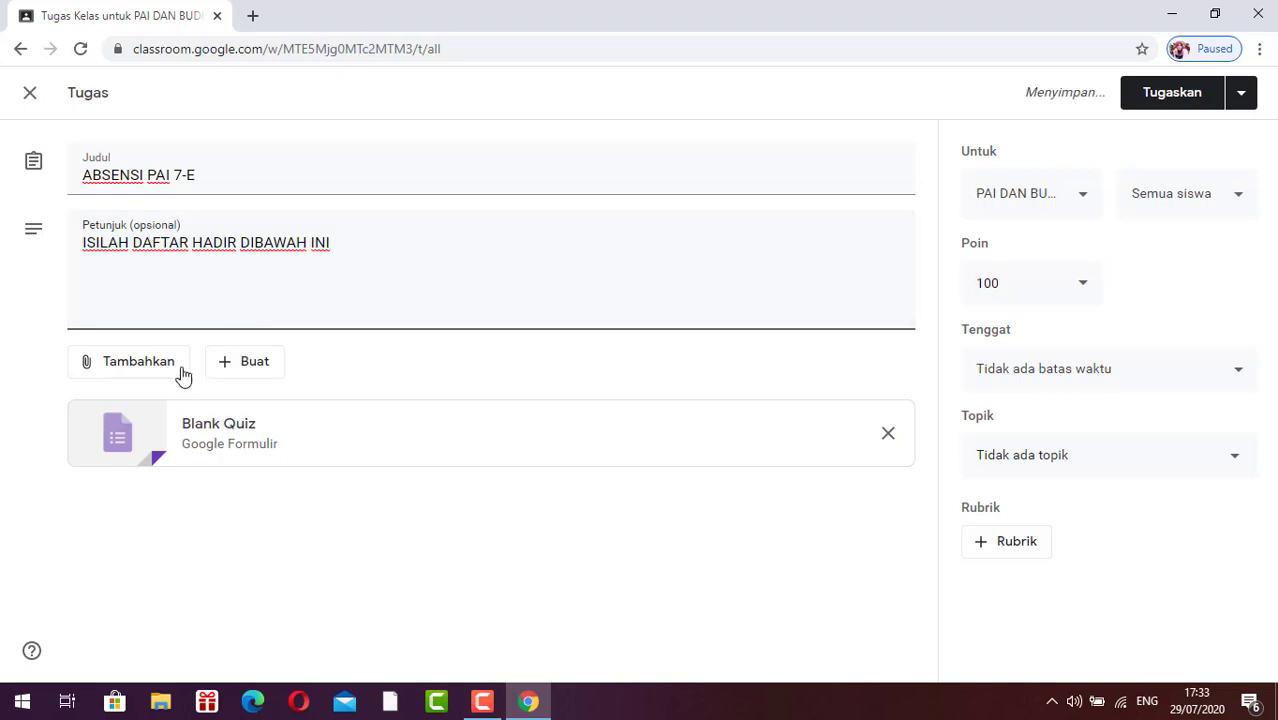
# Open the attached Blank Quiz form for editing, go through the introductory quiz tour and close it
pyautogui.click(274, 445)
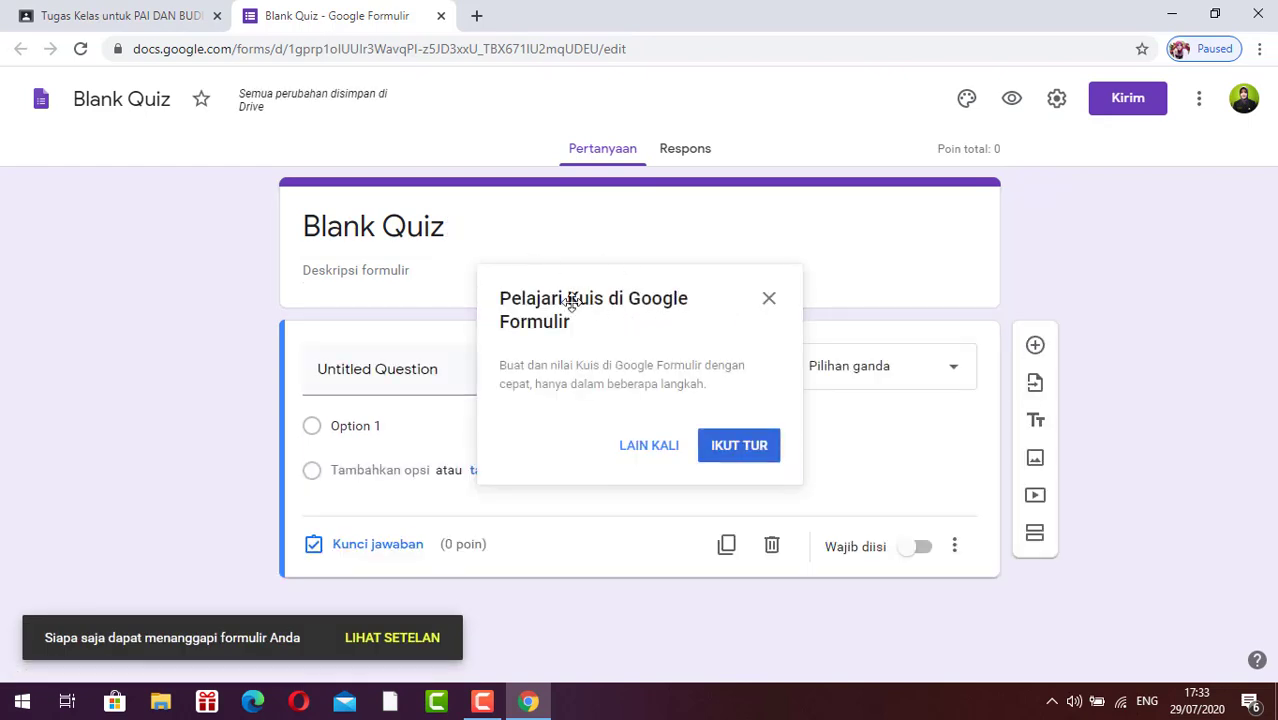
pyautogui.click(728, 452)
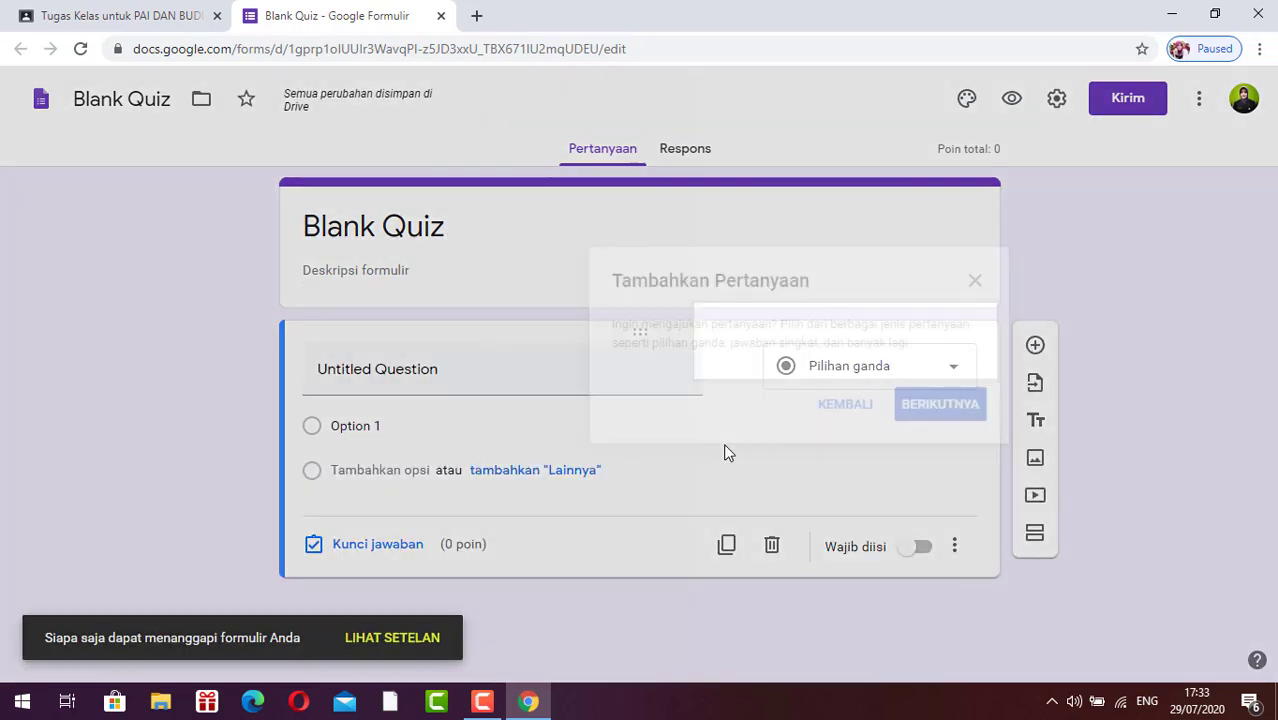
pyautogui.click(938, 404)
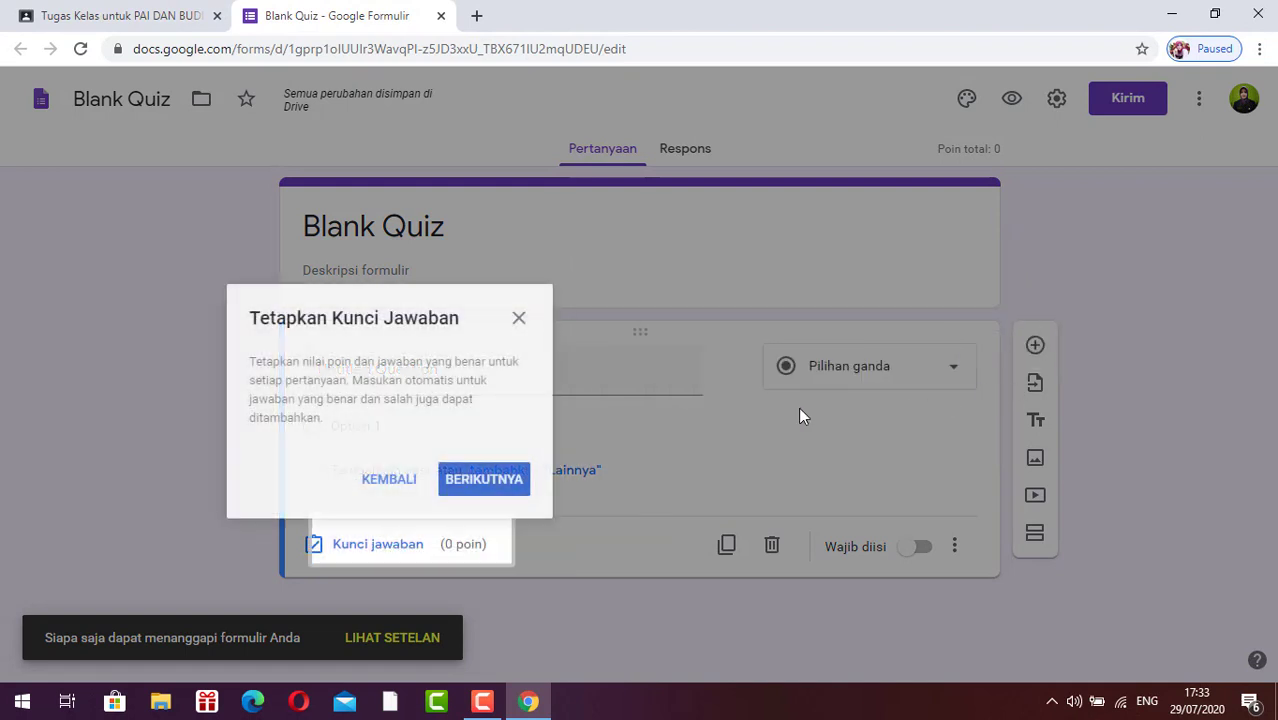
pyautogui.click(490, 487)
pyautogui.click(996, 274)
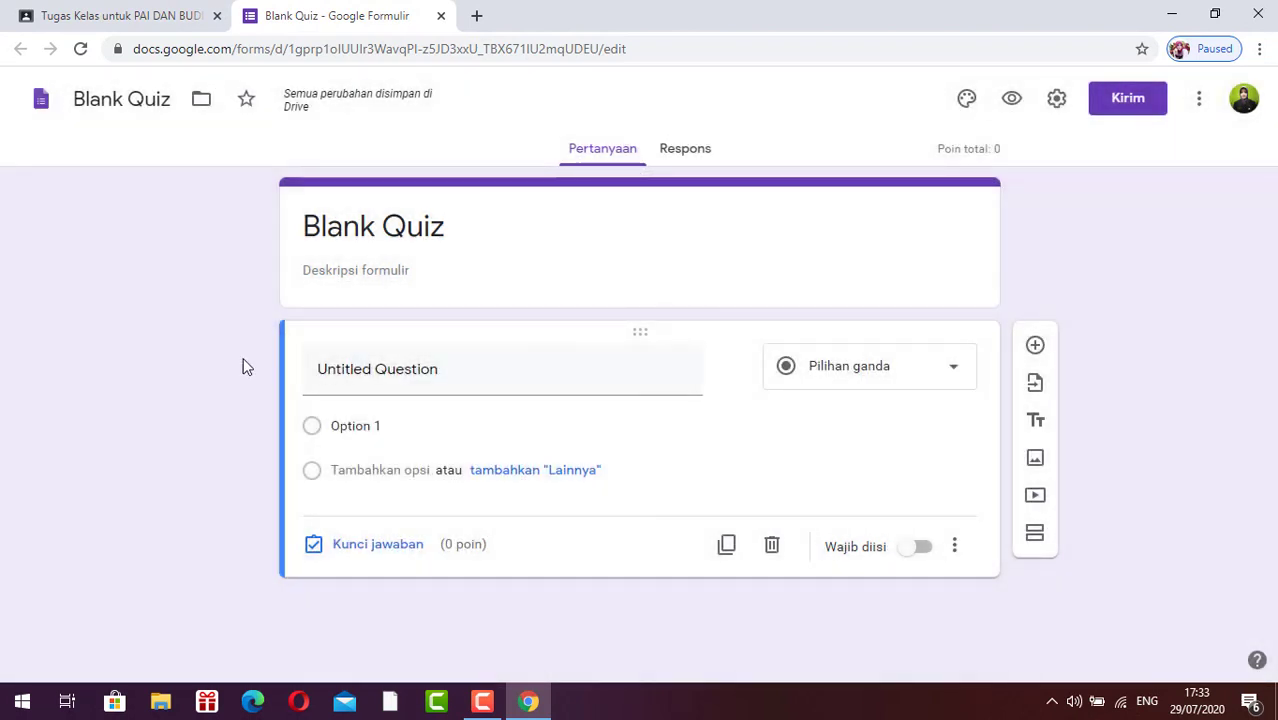
# Change the quiz form's title to ABSENSI PAI 7-E
pyautogui.click(425, 228)
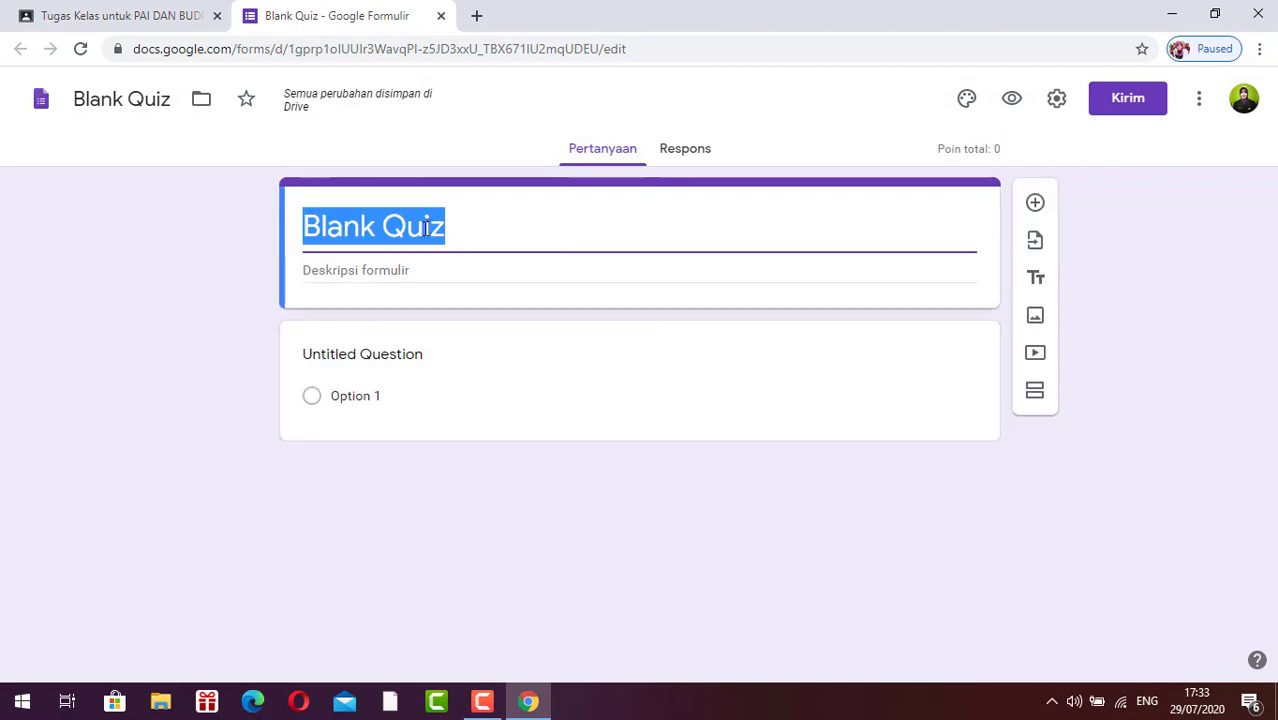
pyautogui.write('A')
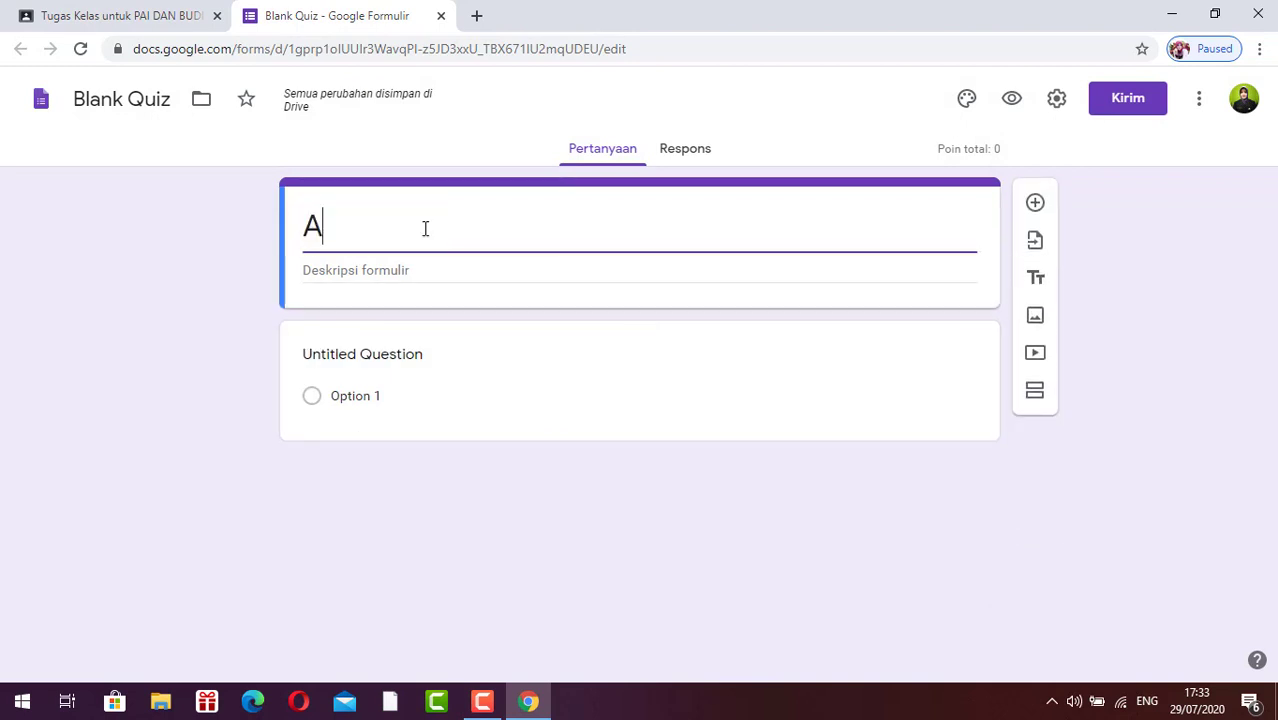
pyautogui.write('BSENSI')
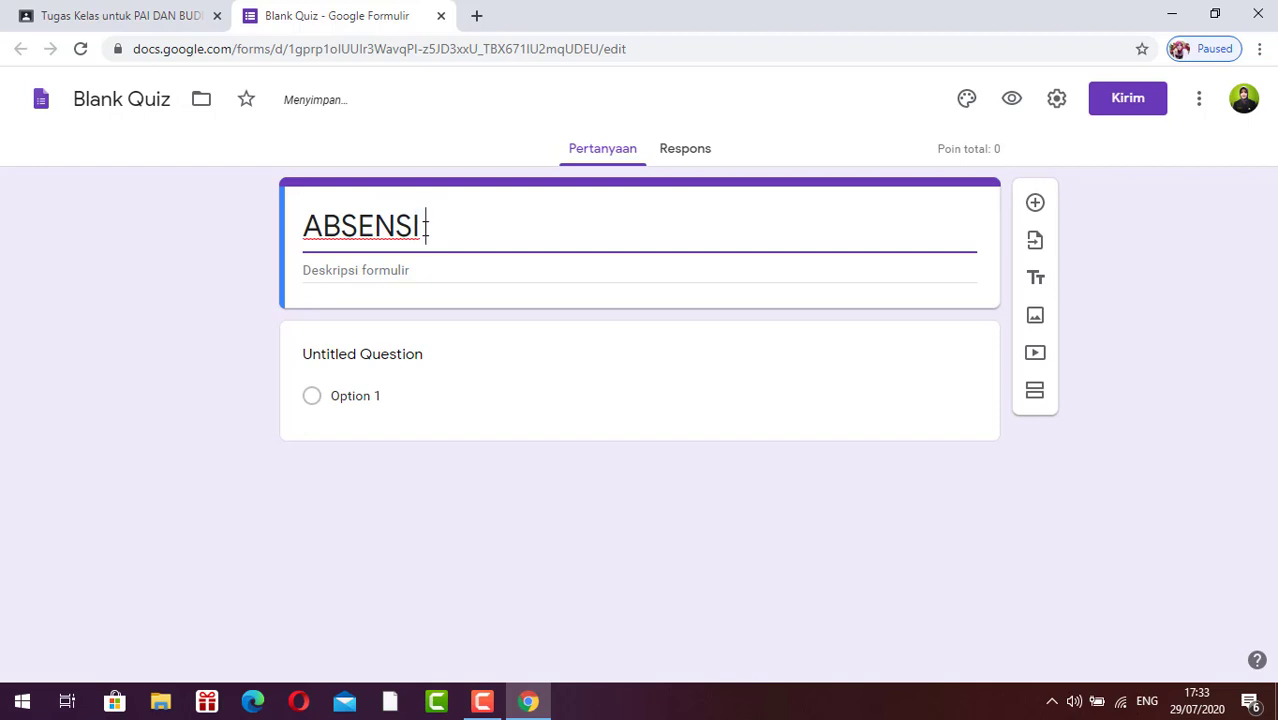
pyautogui.write(' PAI ')
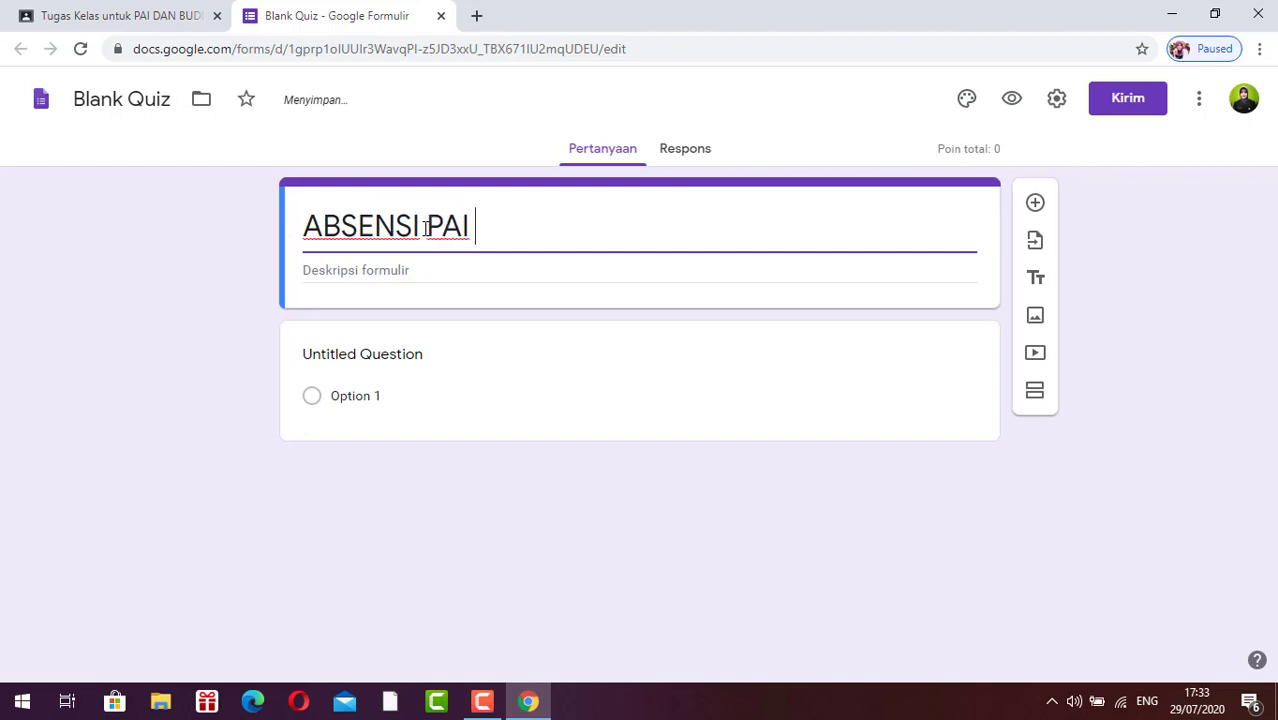
pyautogui.write('7-E')
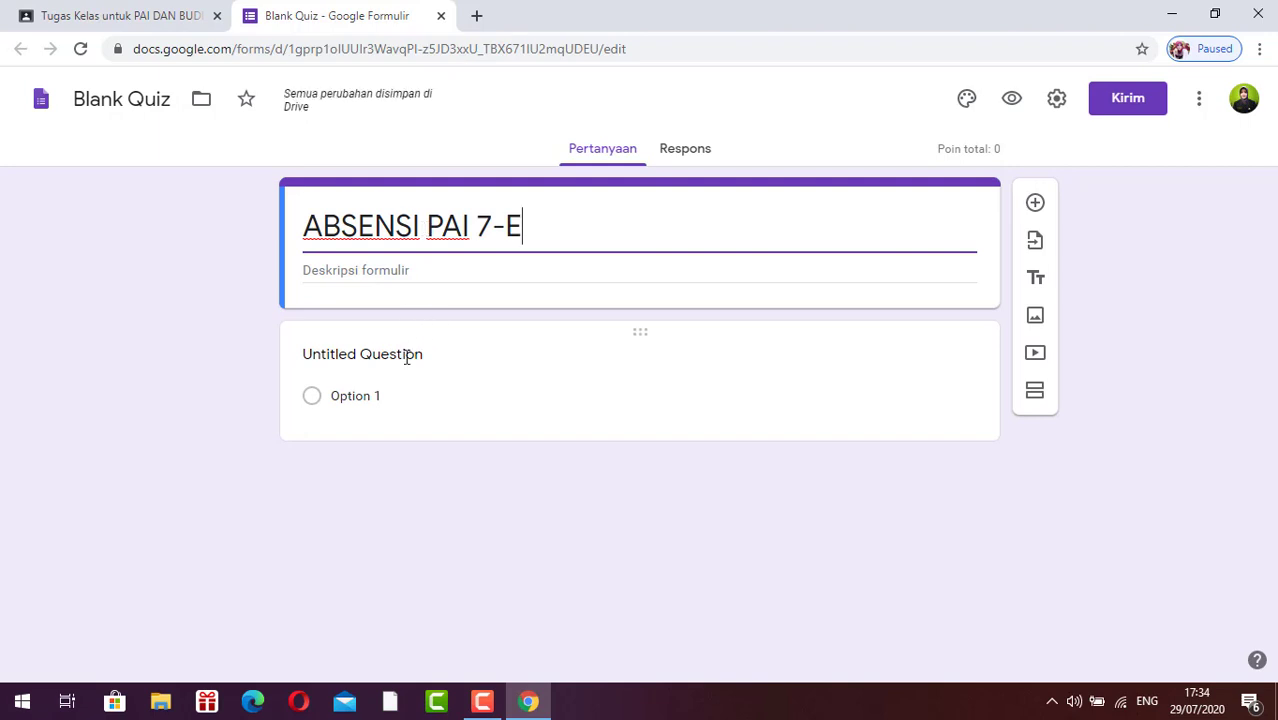
# Word the untitled question as KETERANGAN with the answer options HADIR, SAKIT and IZIN, and make it required
pyautogui.click(415, 355)
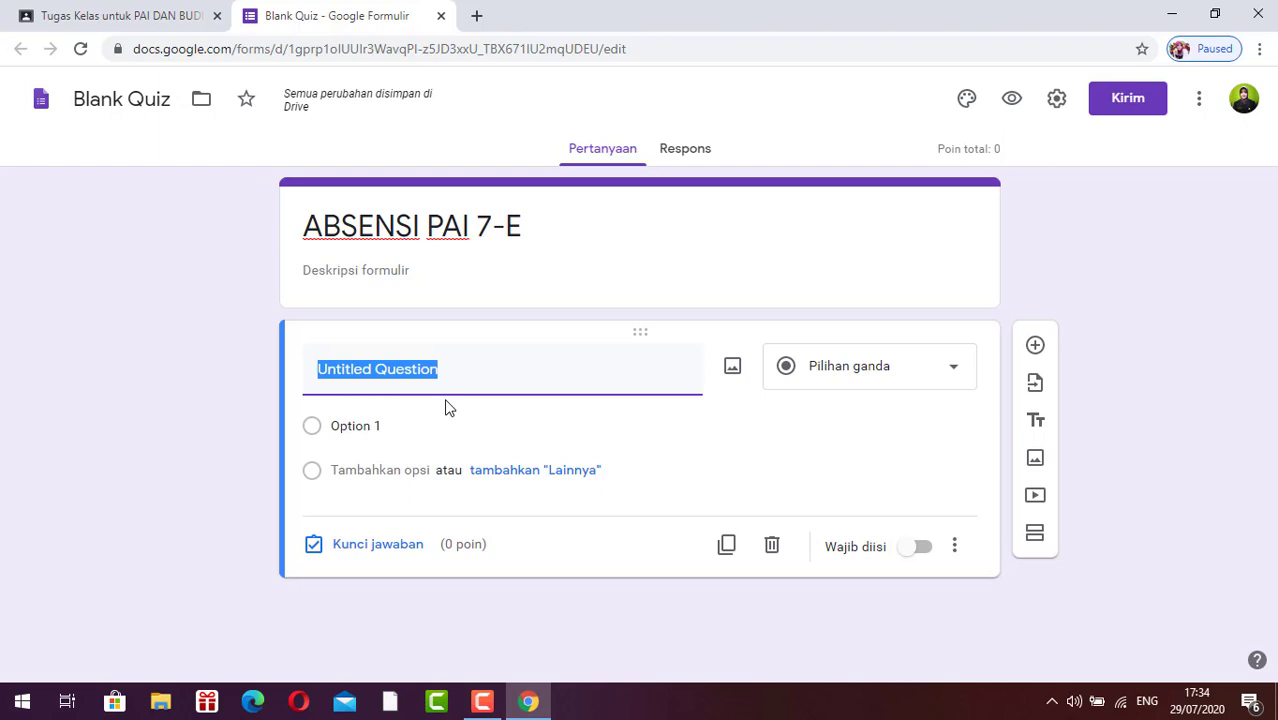
pyautogui.write('KETERANGAN')
pyautogui.click(365, 425)
pyautogui.write('HAD')
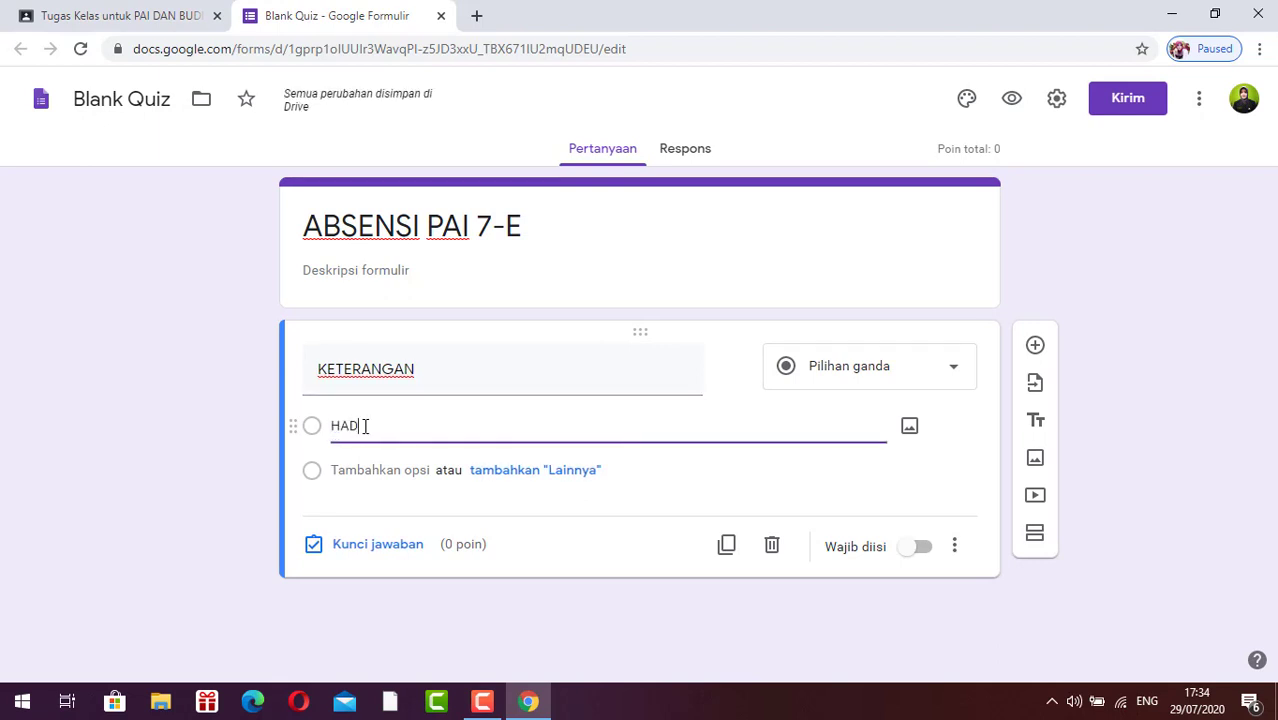
pyautogui.write('IR')
pyautogui.click(414, 470)
pyautogui.write('SAKIT')
pyautogui.click(408, 516)
pyautogui.write('I')
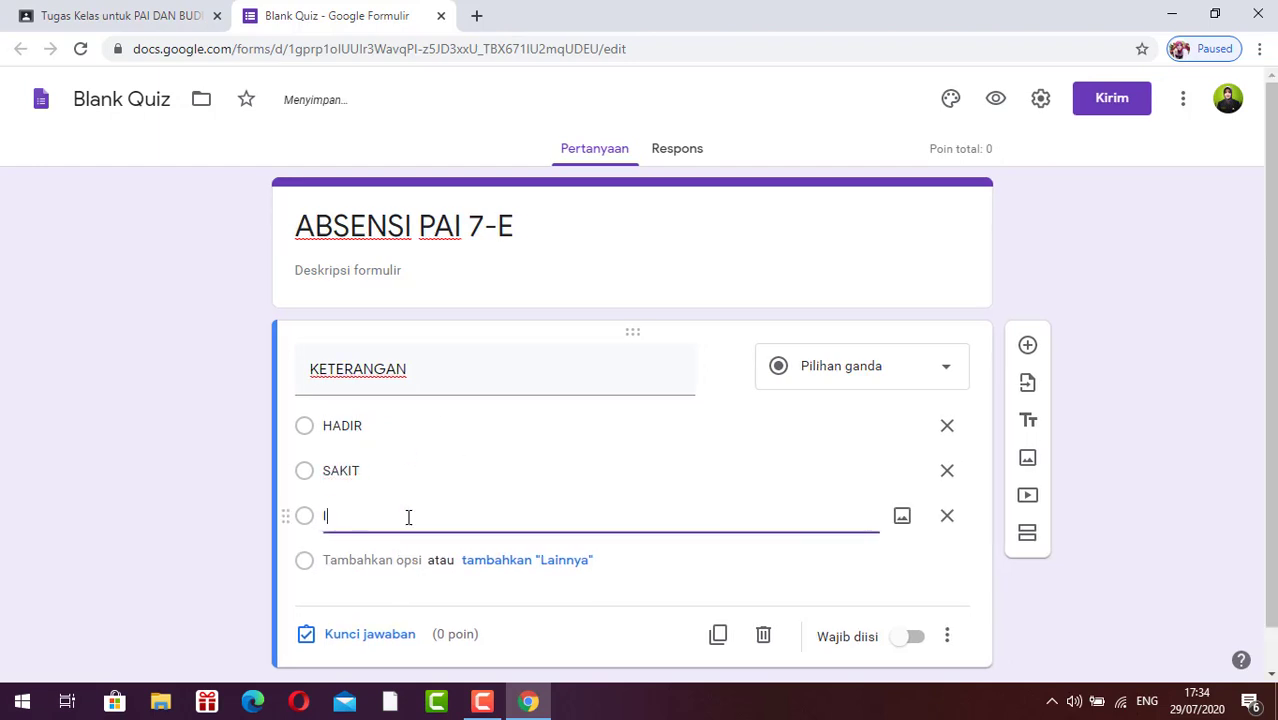
pyautogui.write('ZIN')
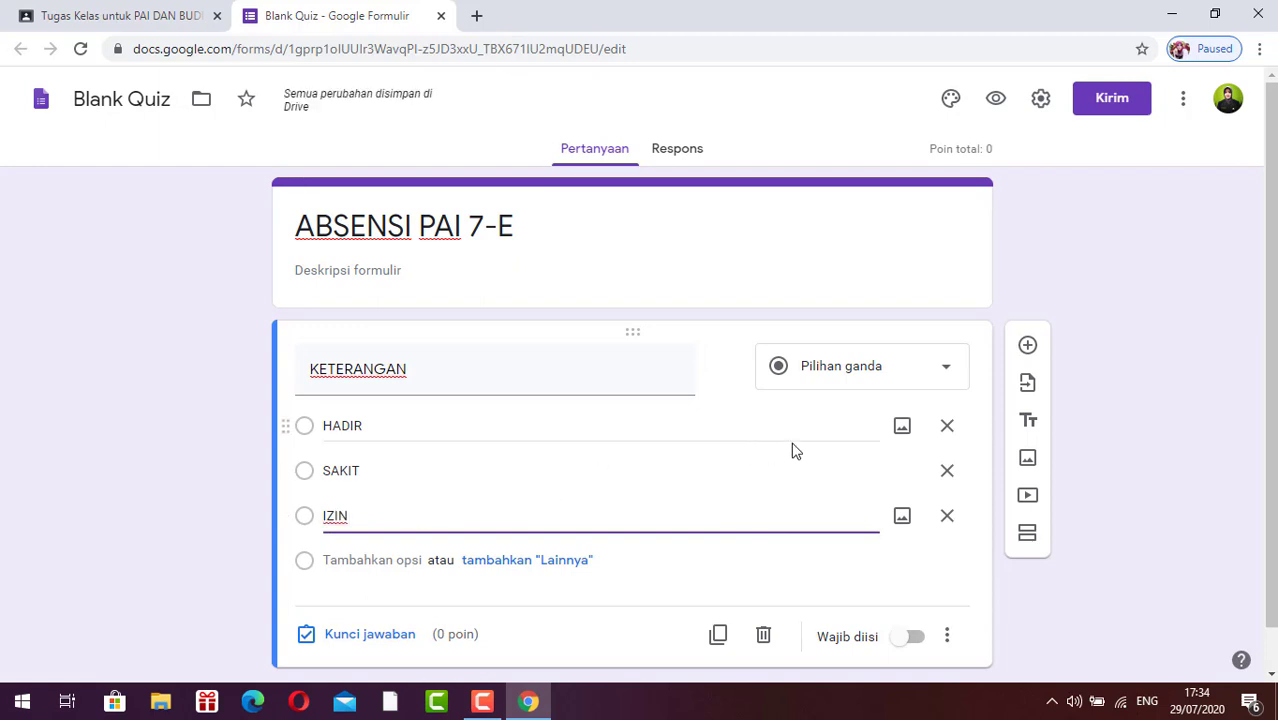
pyautogui.click(915, 643)
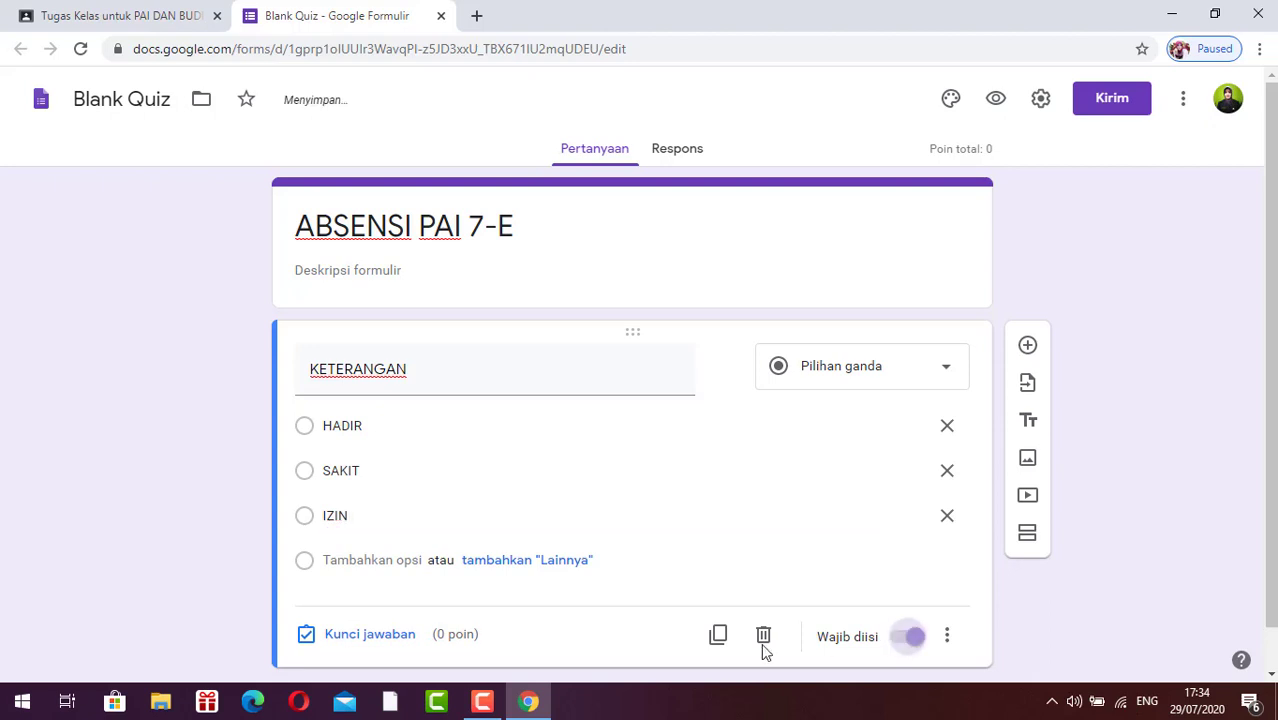
pyautogui.scroll(-1, 565, 650)
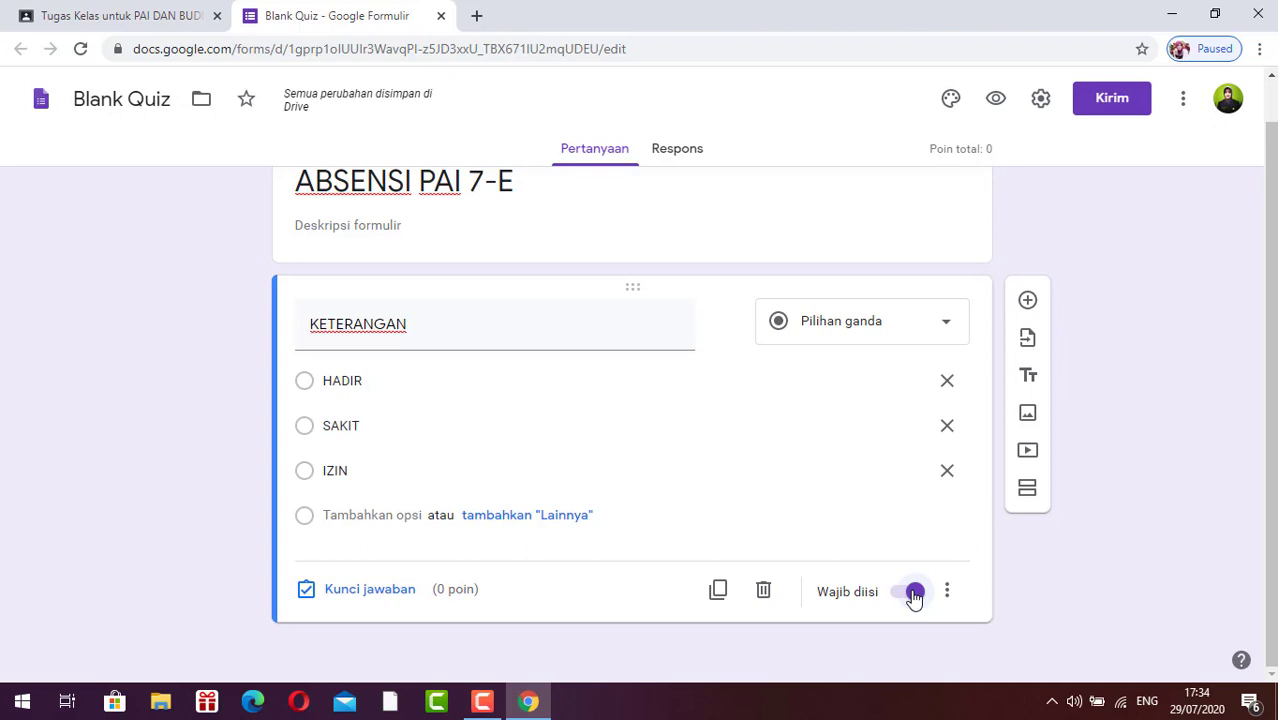
# Limit the form to 1 response per respondent (Batasi ke 1 tanggapan) and save the form settings
pyautogui.click(1040, 100)
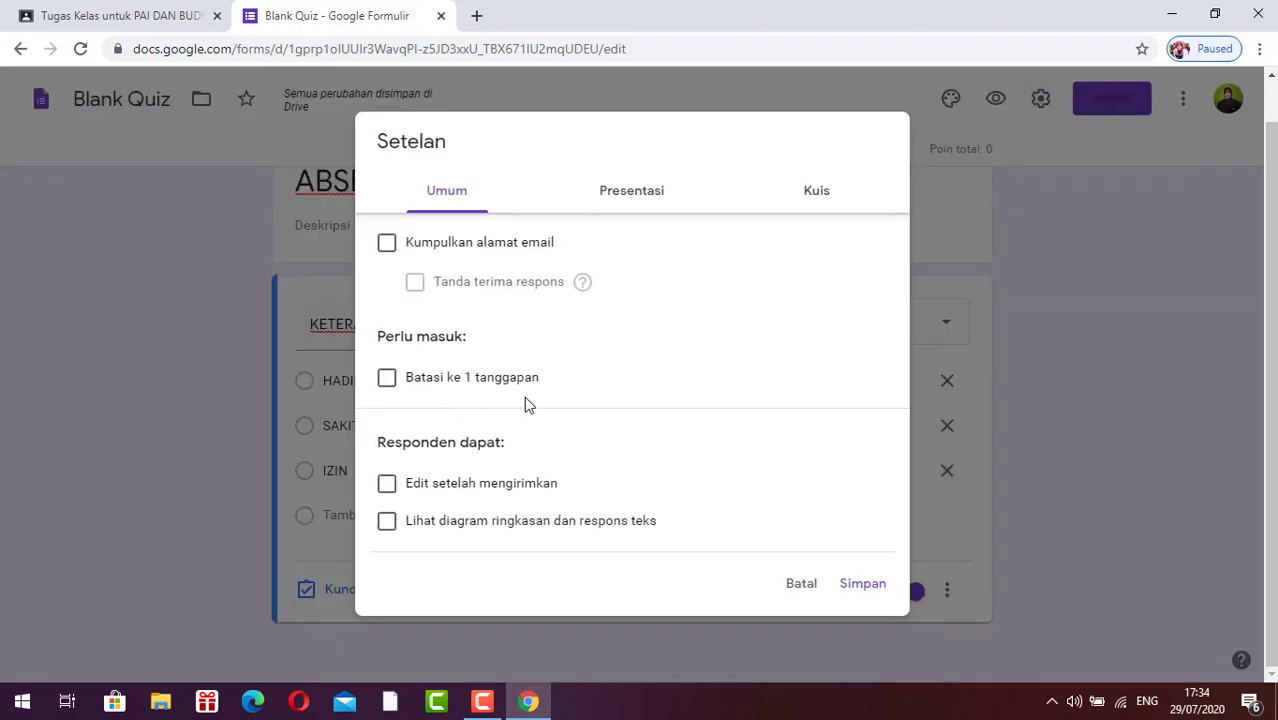
pyautogui.click(387, 381)
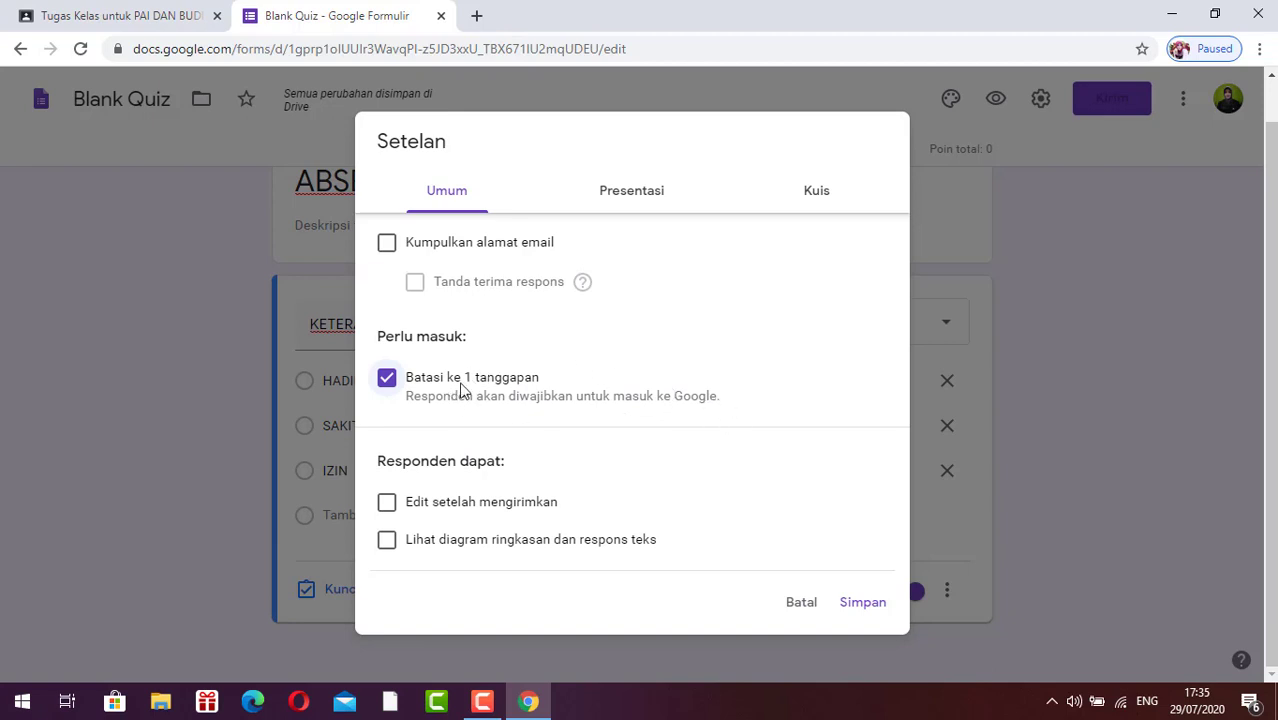
pyautogui.click(855, 606)
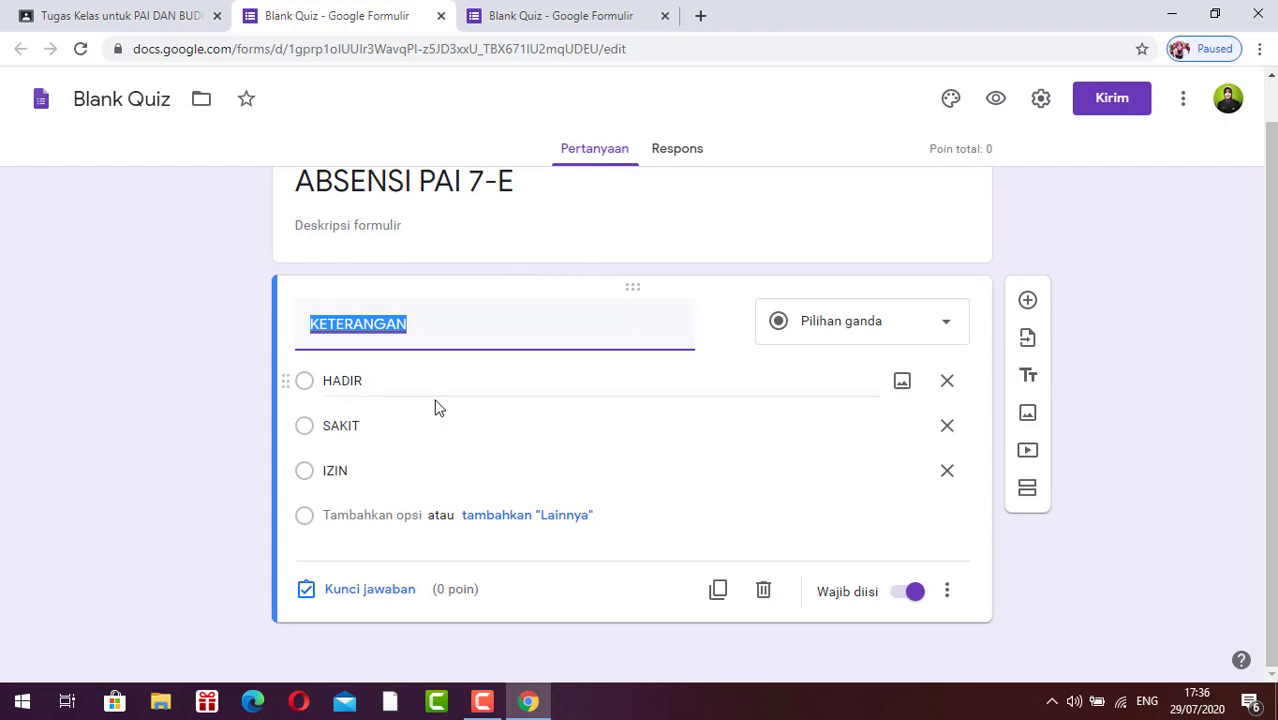
# Close the duplicate form, return to the Classroom assignment, and assign it with a due date of 30 Jul 2020 at 23.59
pyautogui.click(664, 17)
pyautogui.click(137, 20)
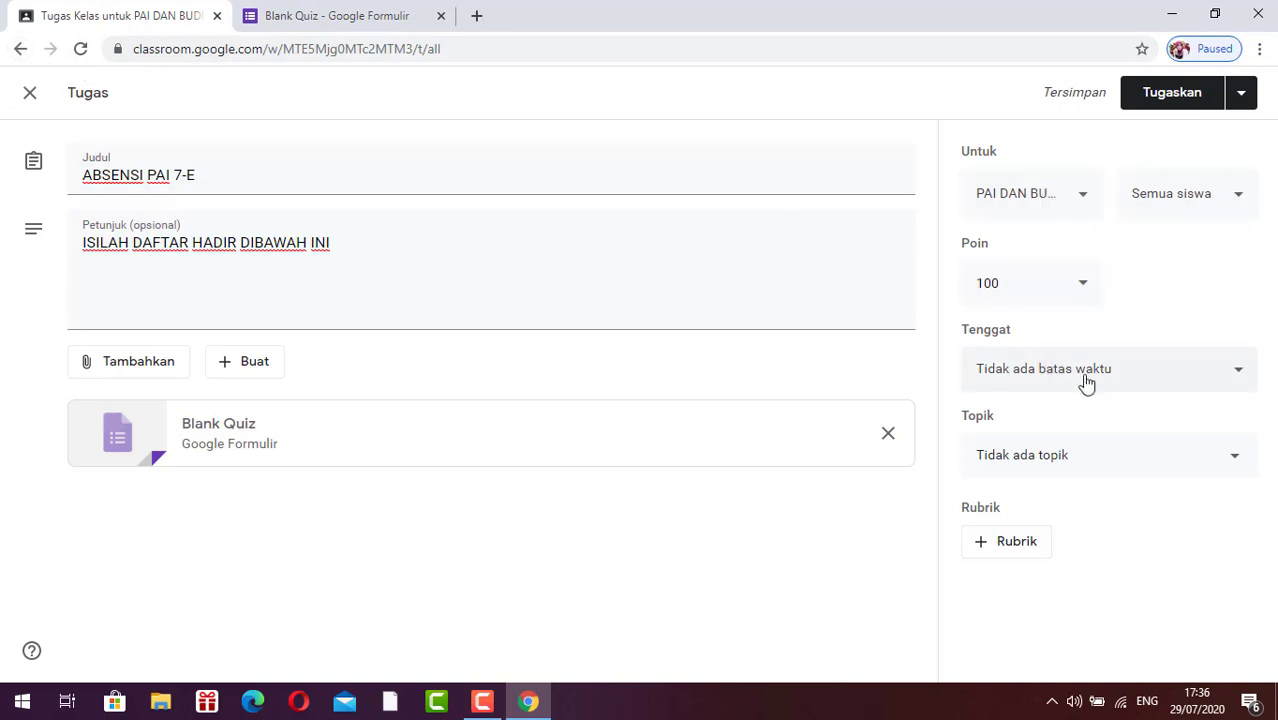
pyautogui.click(1238, 377)
pyautogui.click(1156, 450)
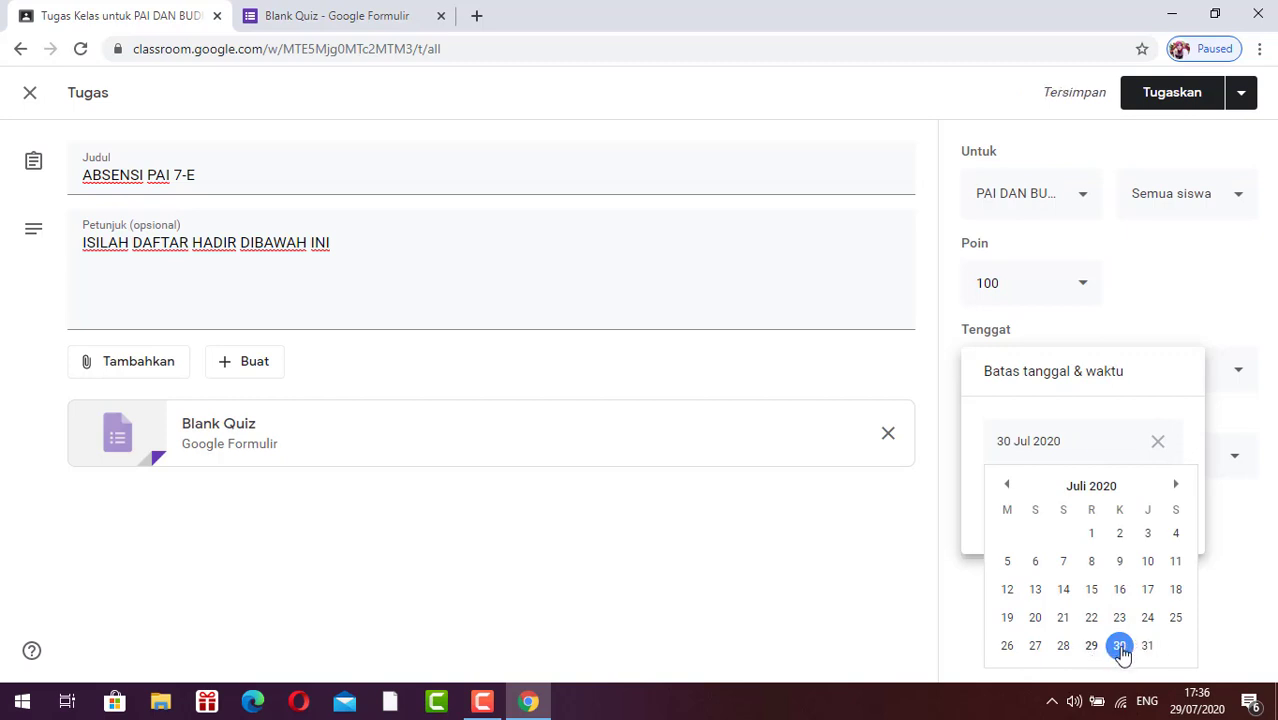
pyautogui.click(1120, 646)
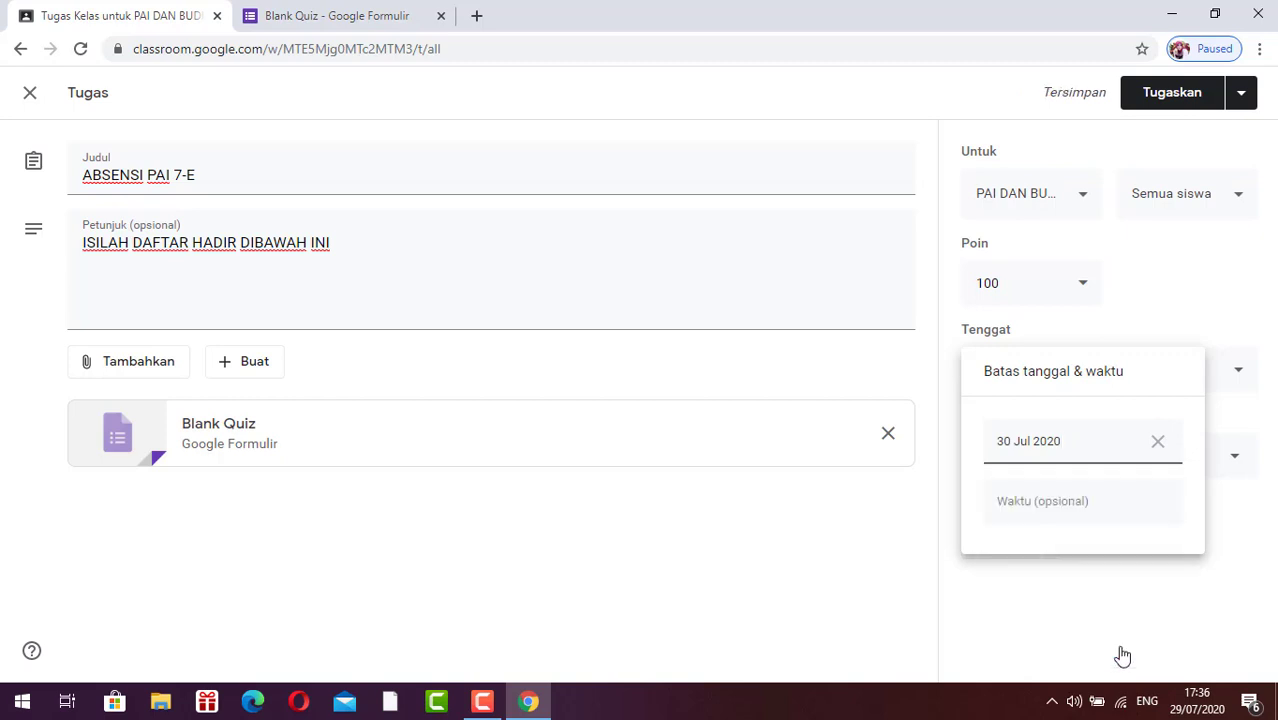
pyautogui.click(1073, 508)
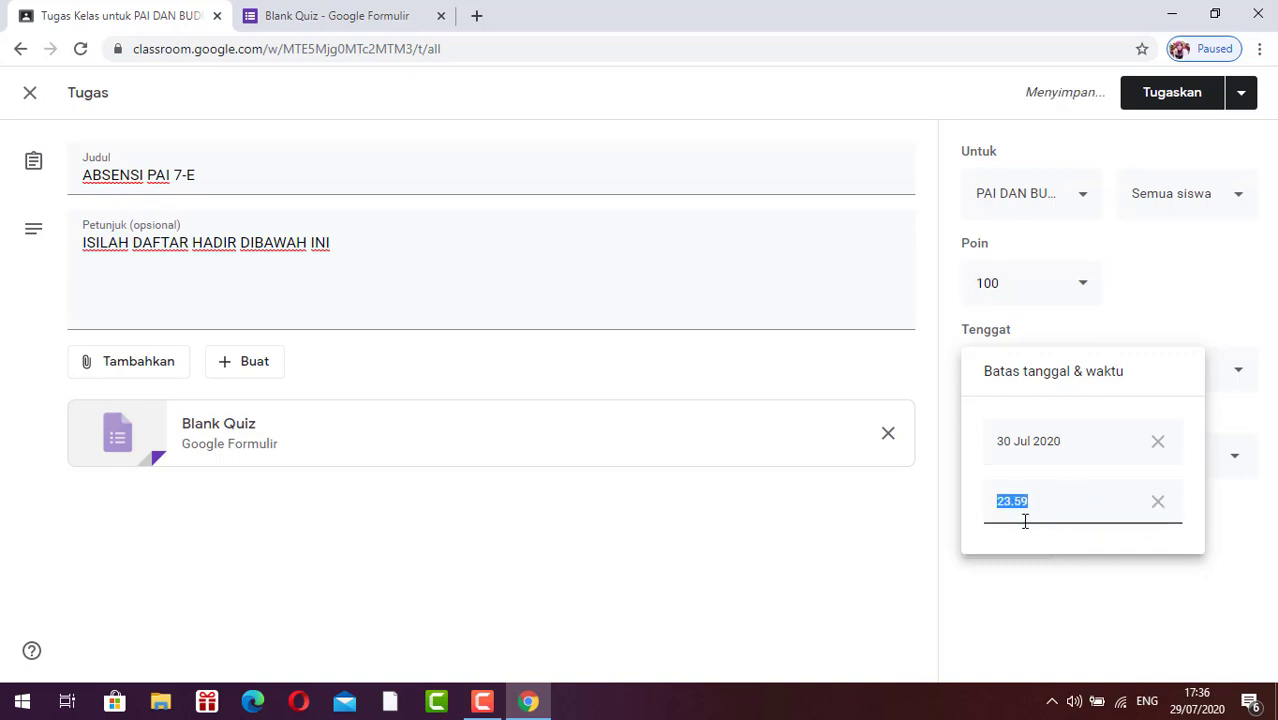
pyautogui.click(1159, 100)
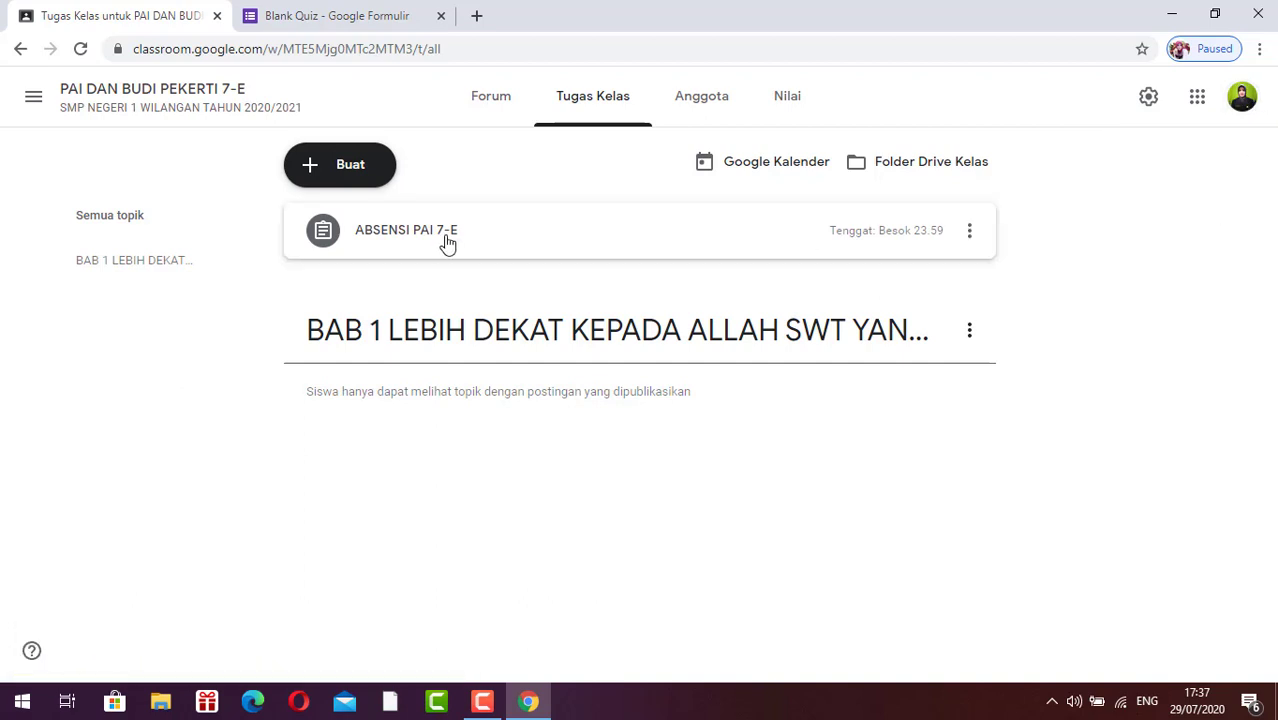
# Edit the ABSENSI PAI 7-E assignment to place it under the BAB 1 topic and save it
pyautogui.click(497, 236)
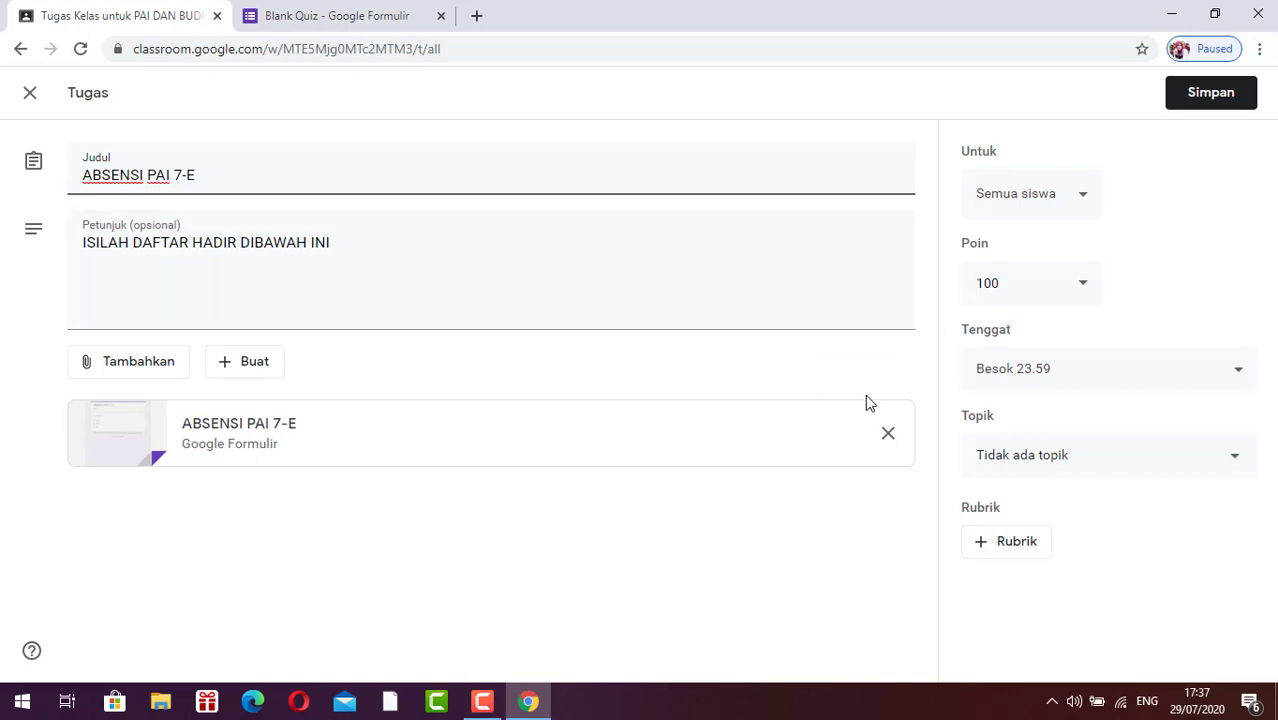
pyautogui.click(1238, 463)
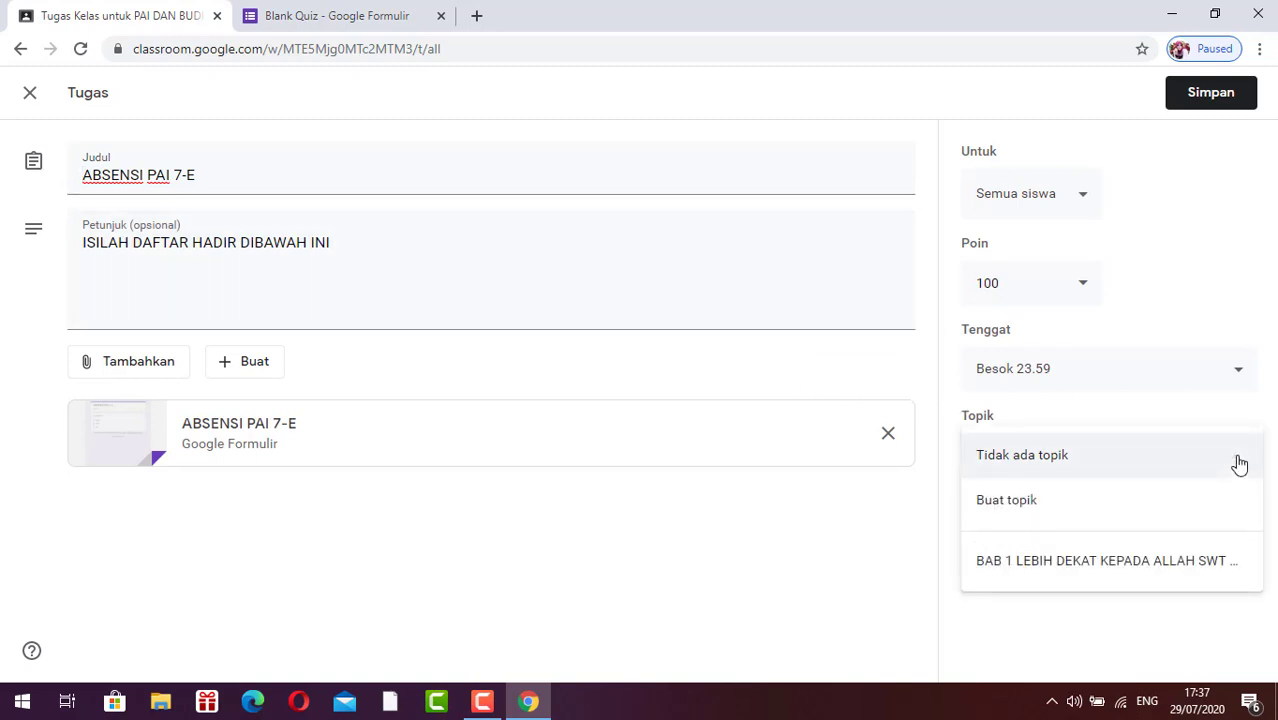
pyautogui.click(1044, 564)
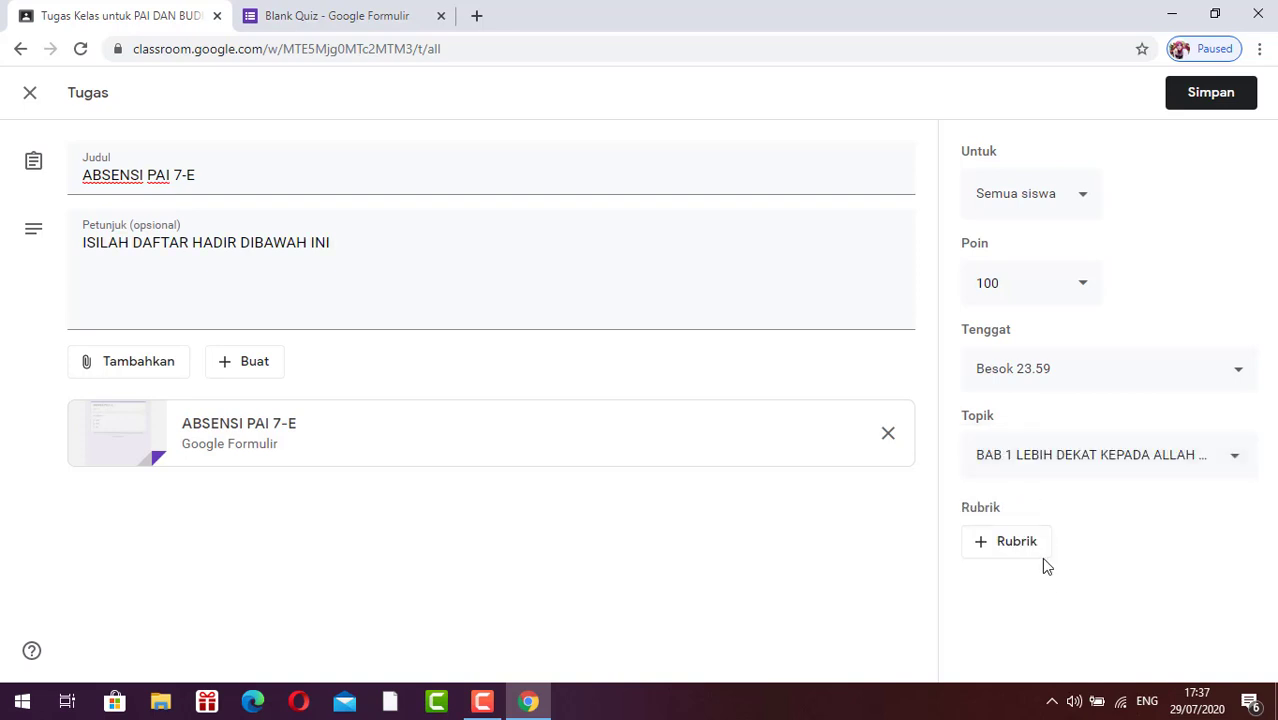
pyautogui.click(1199, 97)
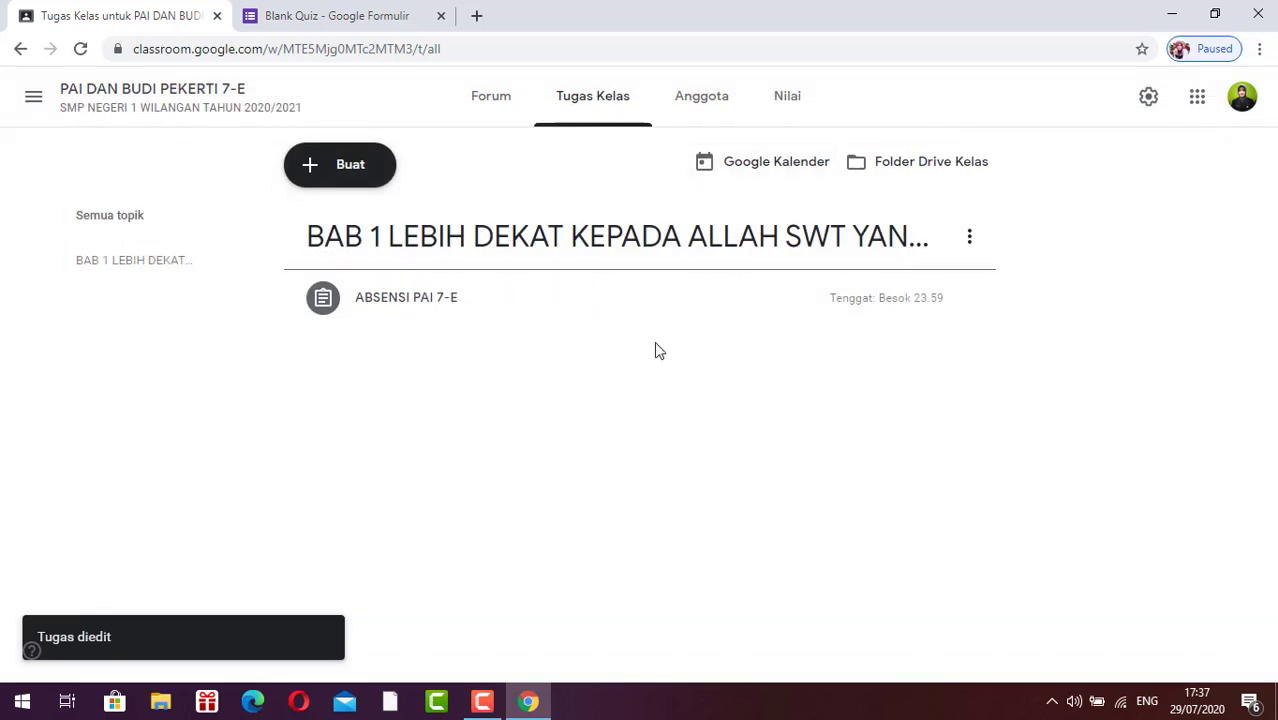
# Create a learning material (Materi) titled BAB 1 LEBIH DEKAT DENGAN ALLAH SWT YANG SANGAT INDAH NAMANYA
pyautogui.click(350, 170)
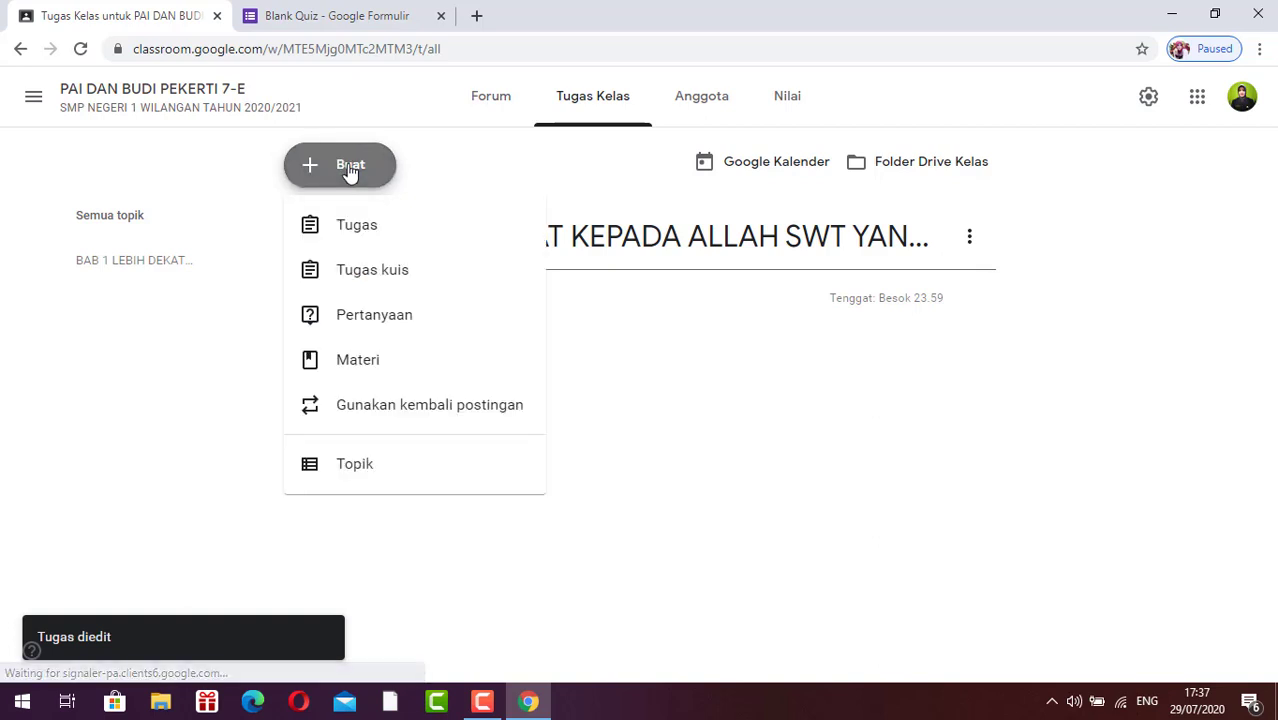
pyautogui.click(376, 368)
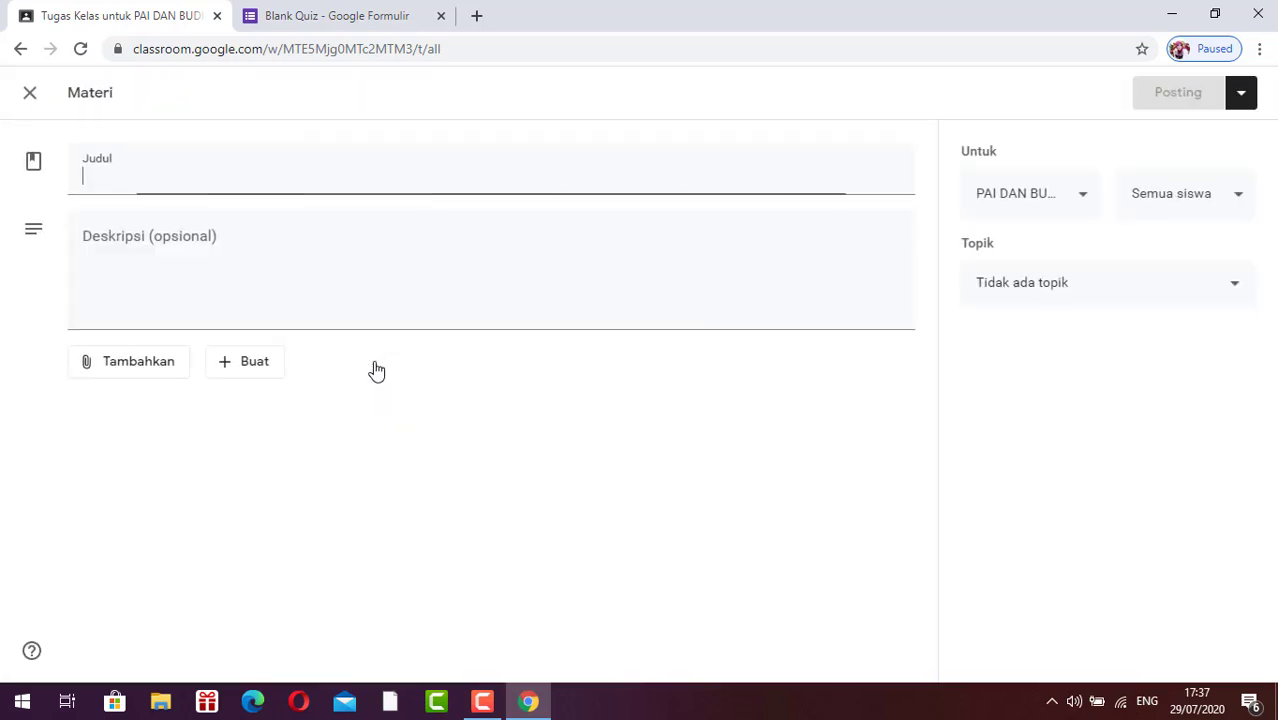
pyautogui.write('BAB 1')
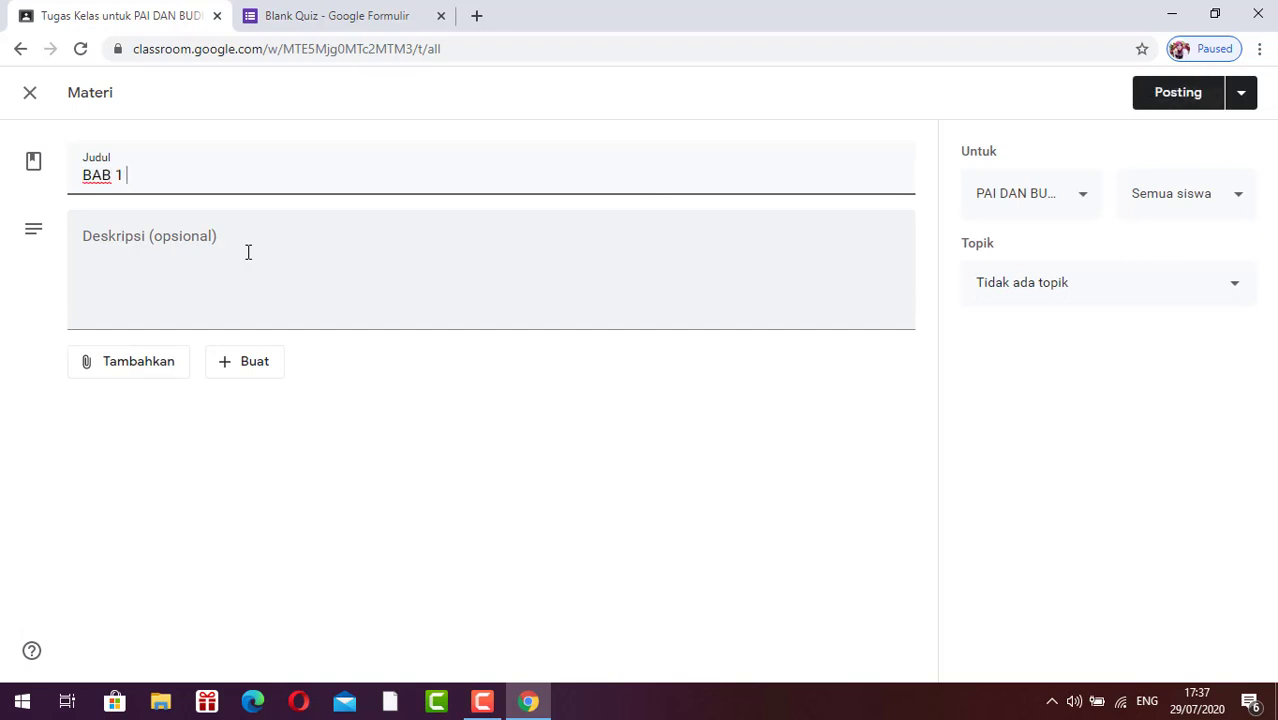
pyautogui.write(' LEBIH DEKAT DENGAN ALLAH')
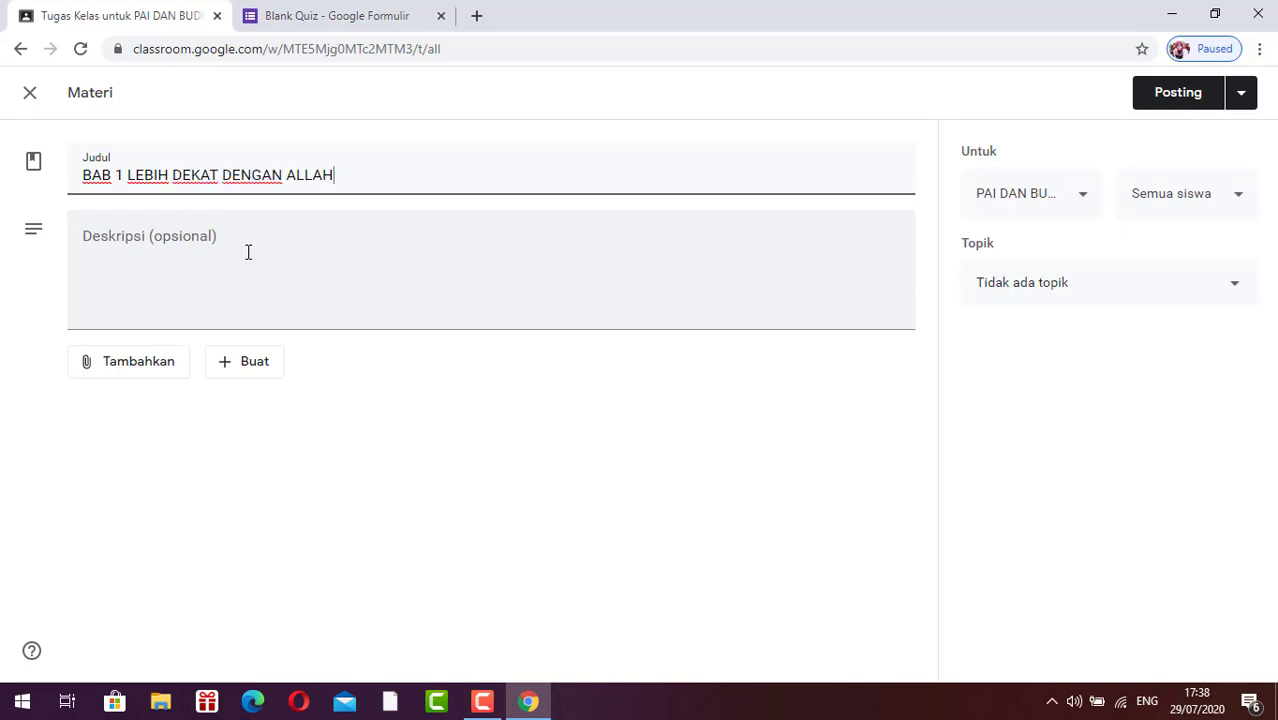
pyautogui.write(' SWT YANG SANGAT ')
pyautogui.write('INDAH NAMA')
pyautogui.write('NTA')
pyautogui.write('YA')
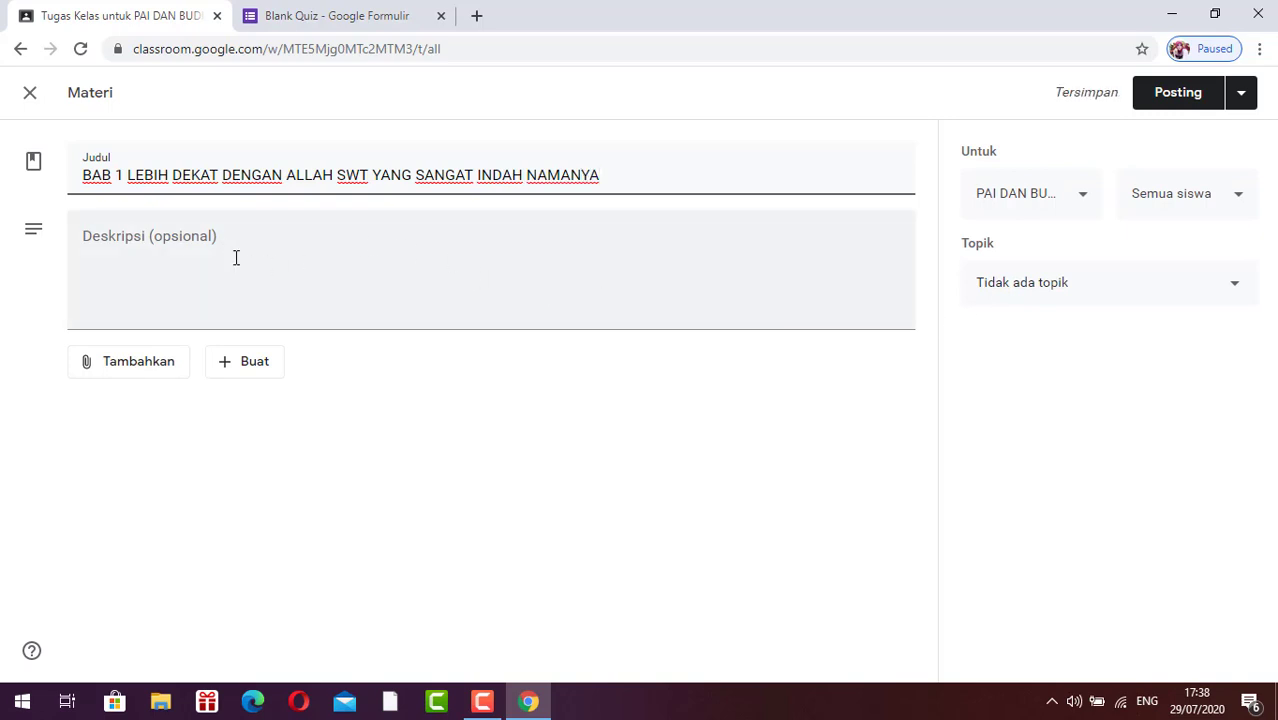
# Search YouTube by chapter title and creator's name, and attach the video PAI KELAS VII BAB 1 LEBIH DEKAT DENGAN ALLAH SWT YANG SANGAT INDAH NAMA-NYA
pyautogui.click(155, 368)
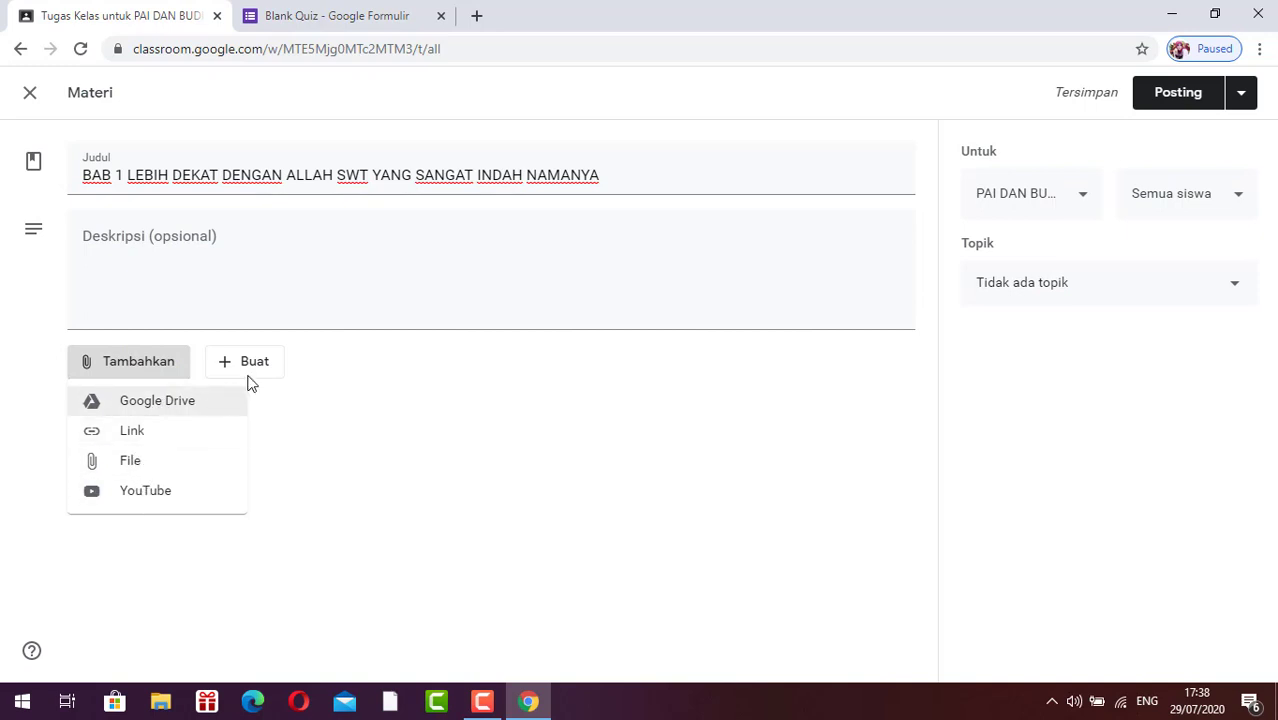
pyautogui.click(147, 494)
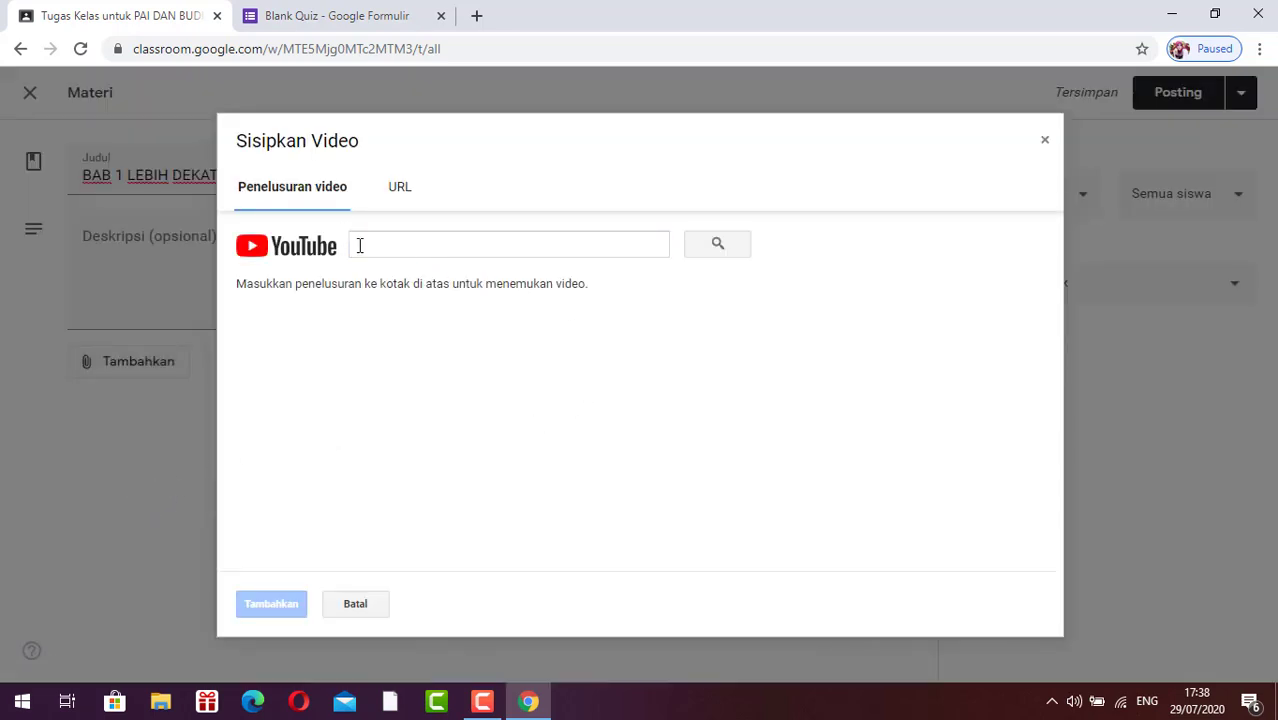
pyautogui.click(379, 244)
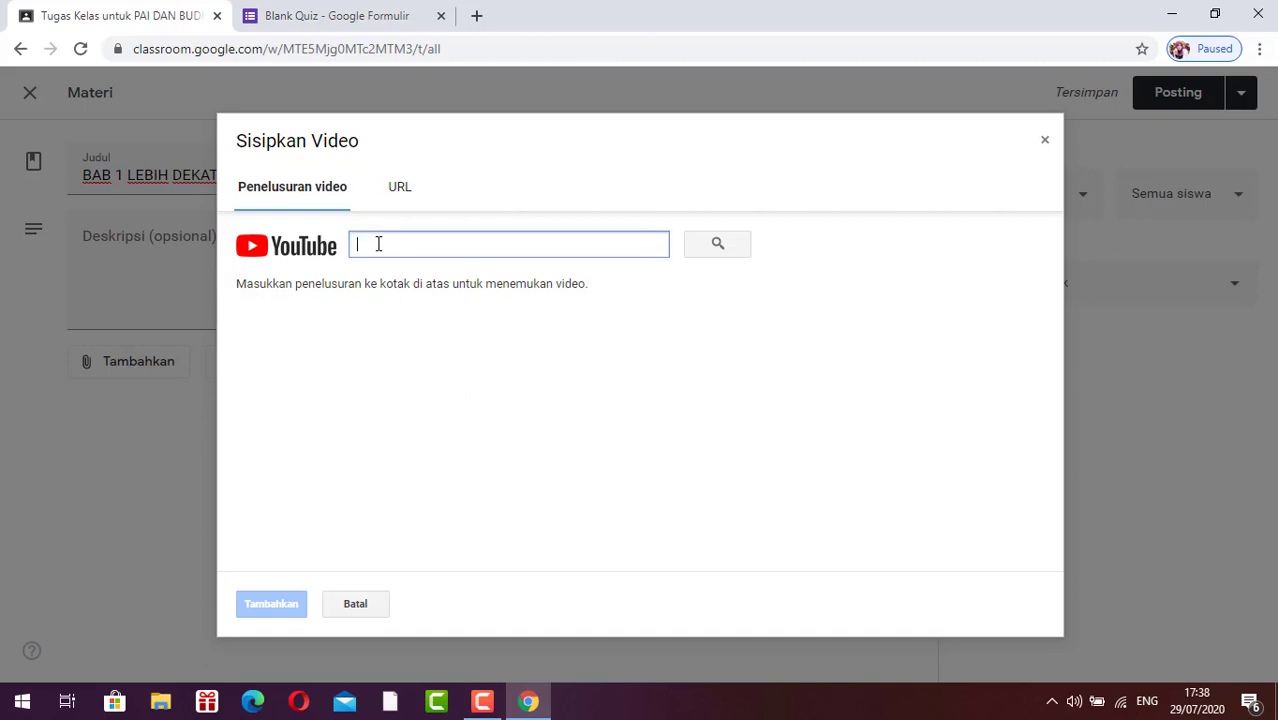
pyautogui.write('BAB 1 L')
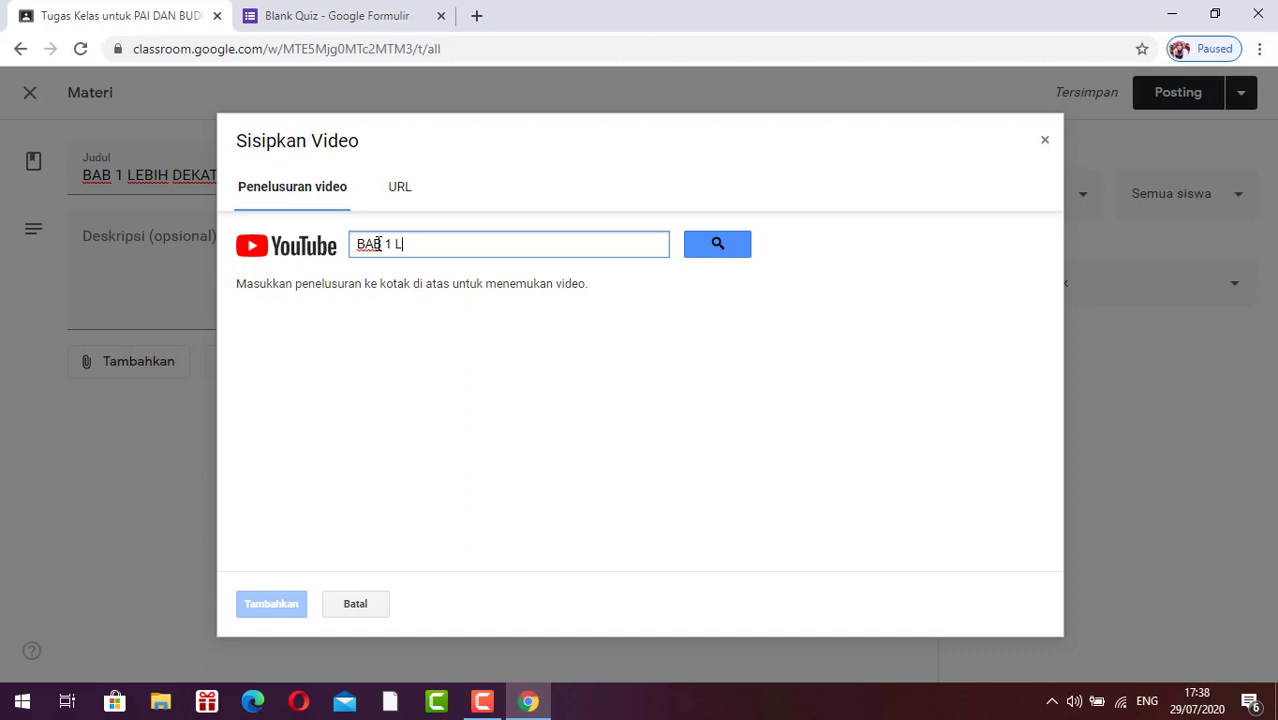
pyautogui.write('EBIH DEKAT ')
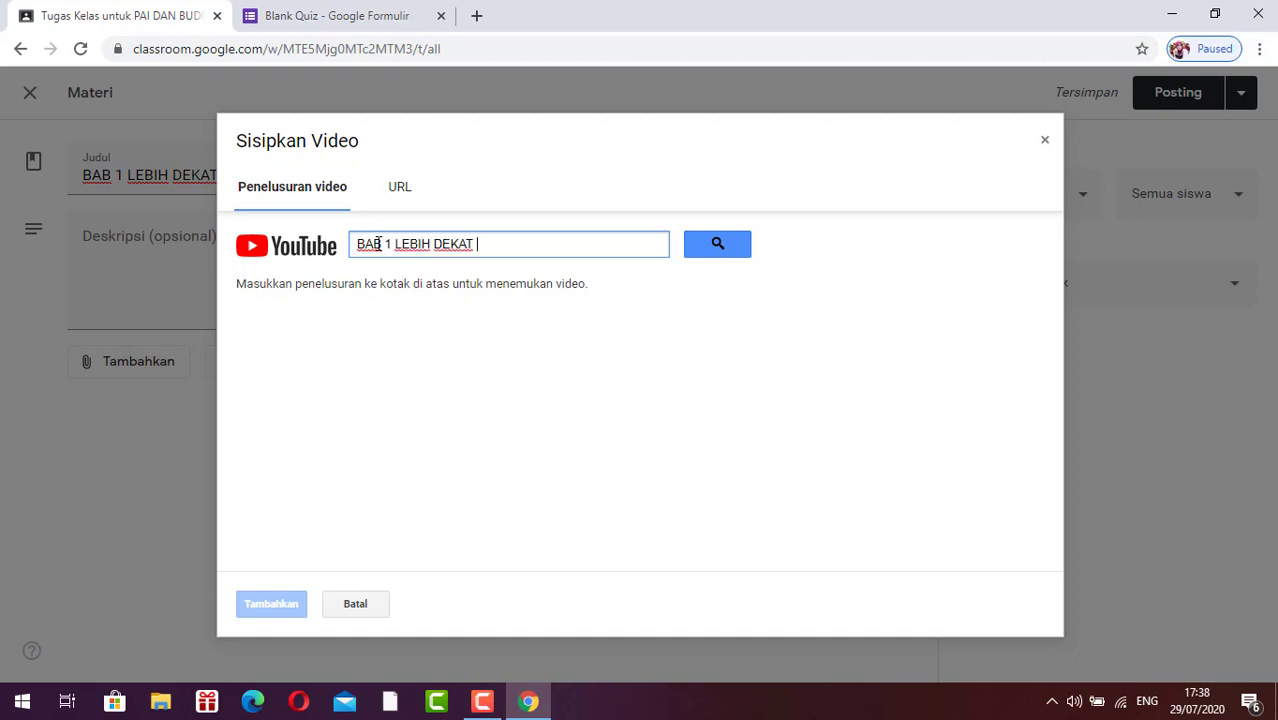
pyautogui.write('DENGAN A')
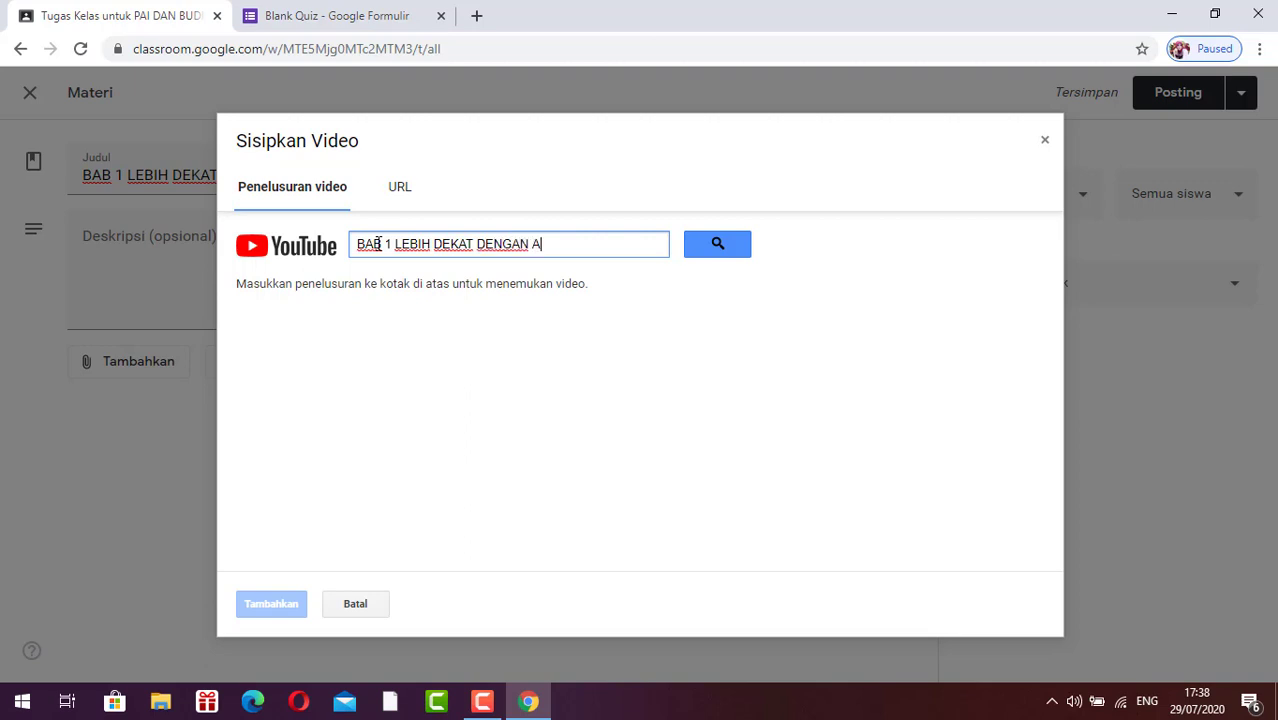
pyautogui.write('LLAH YANG SANGAT INDAH NAMANYA')
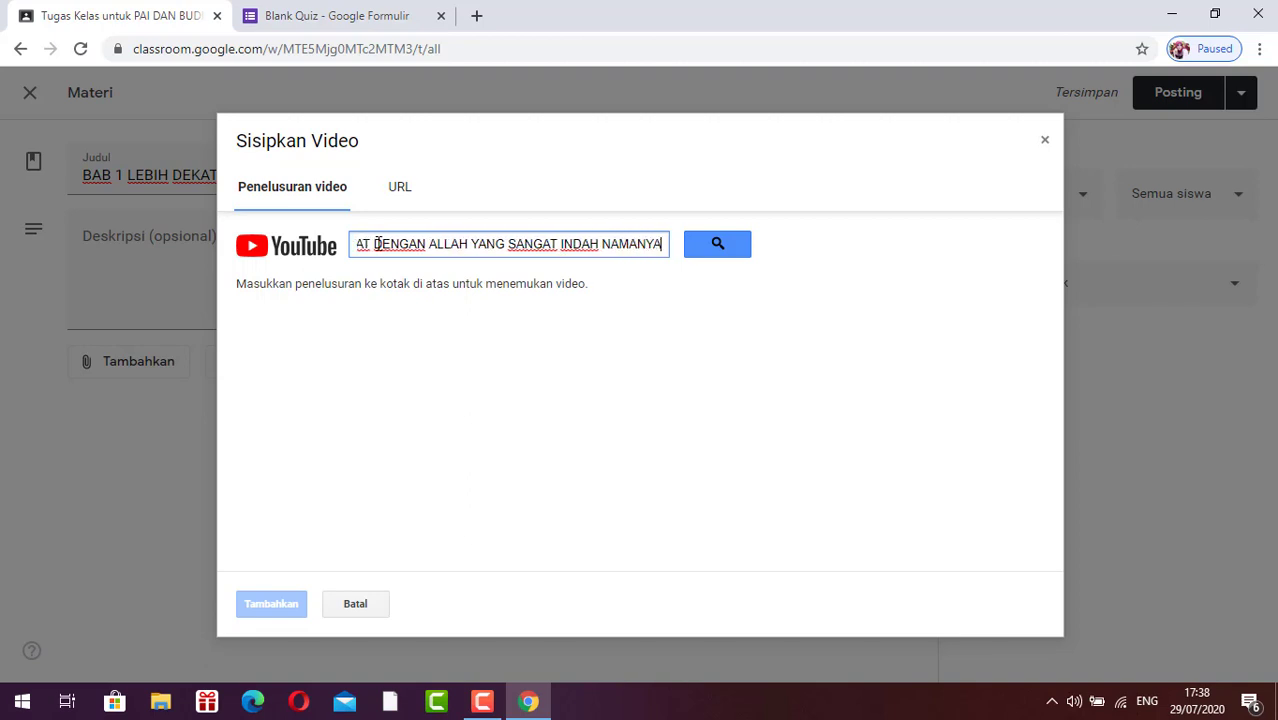
pyautogui.write(' NUR')
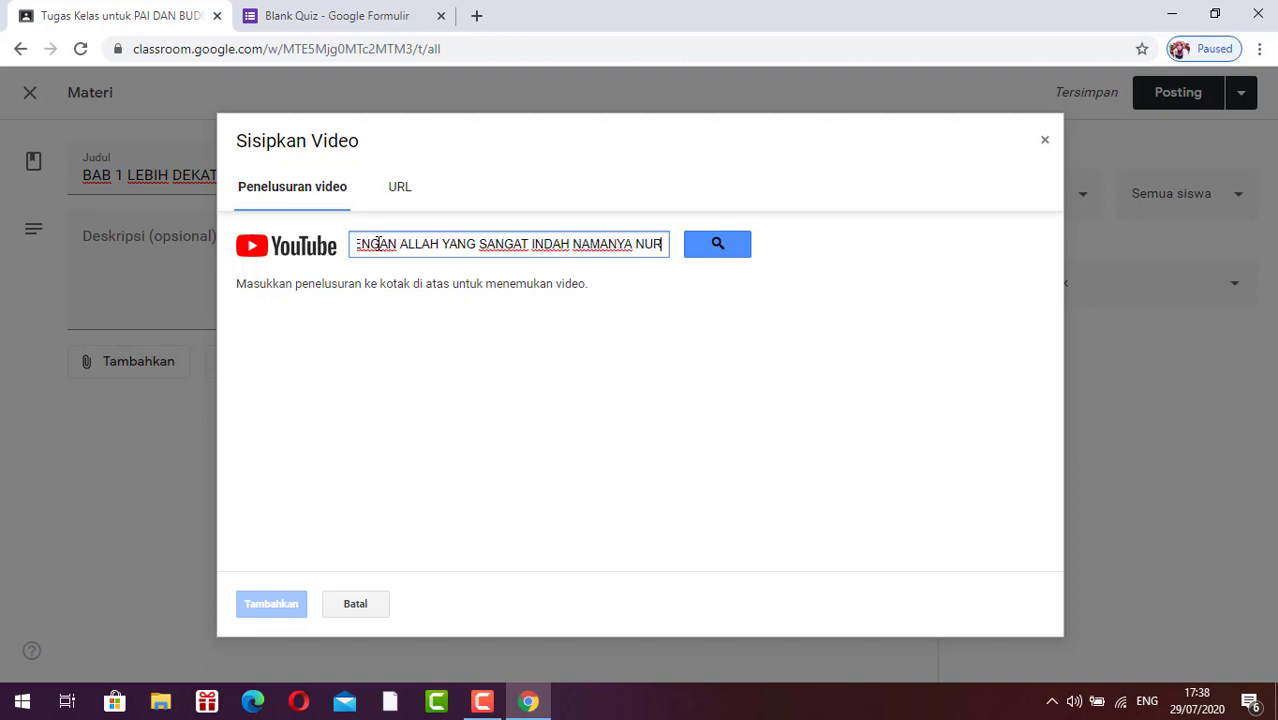
pyautogui.write(' KHOLIFAH')
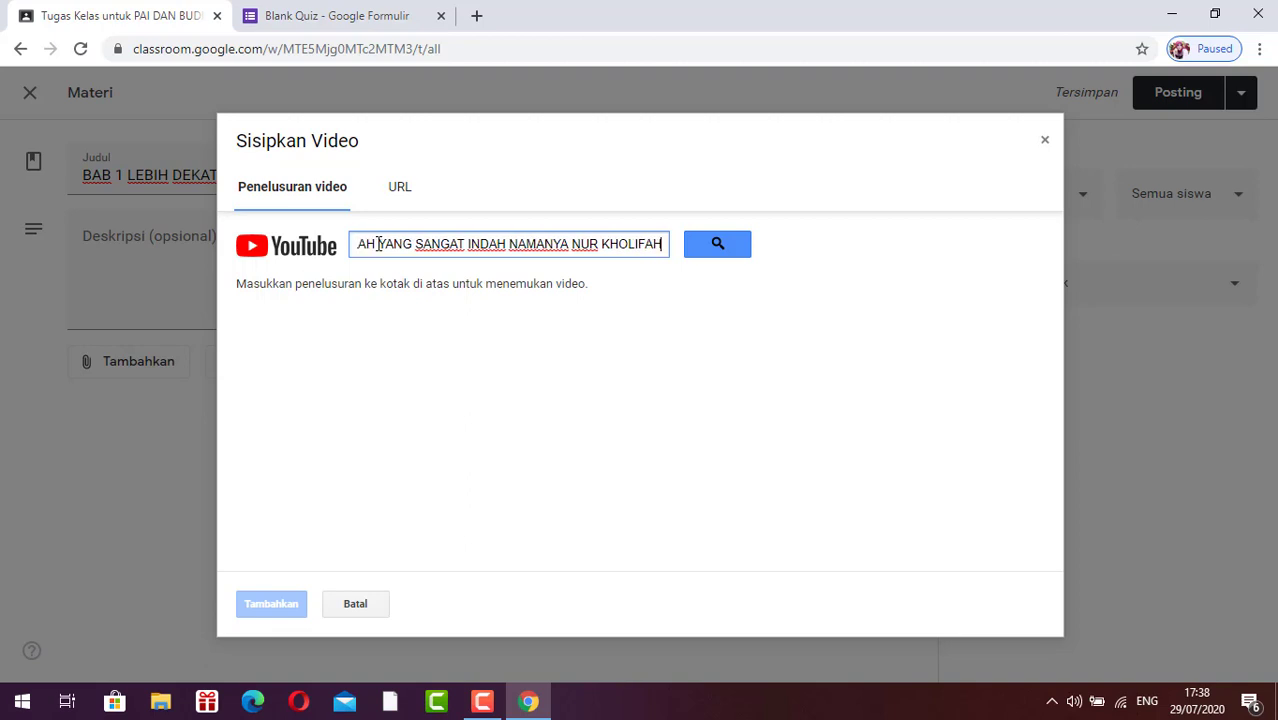
pyautogui.click(718, 246)
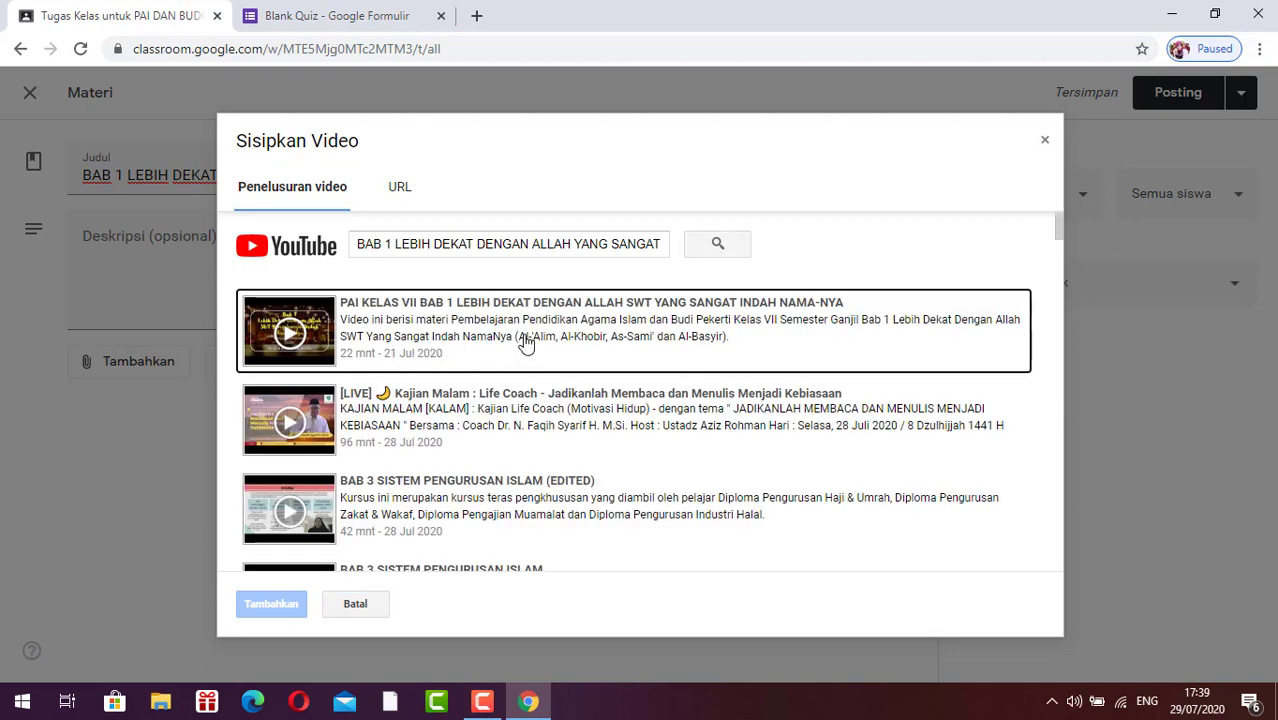
pyautogui.click(456, 344)
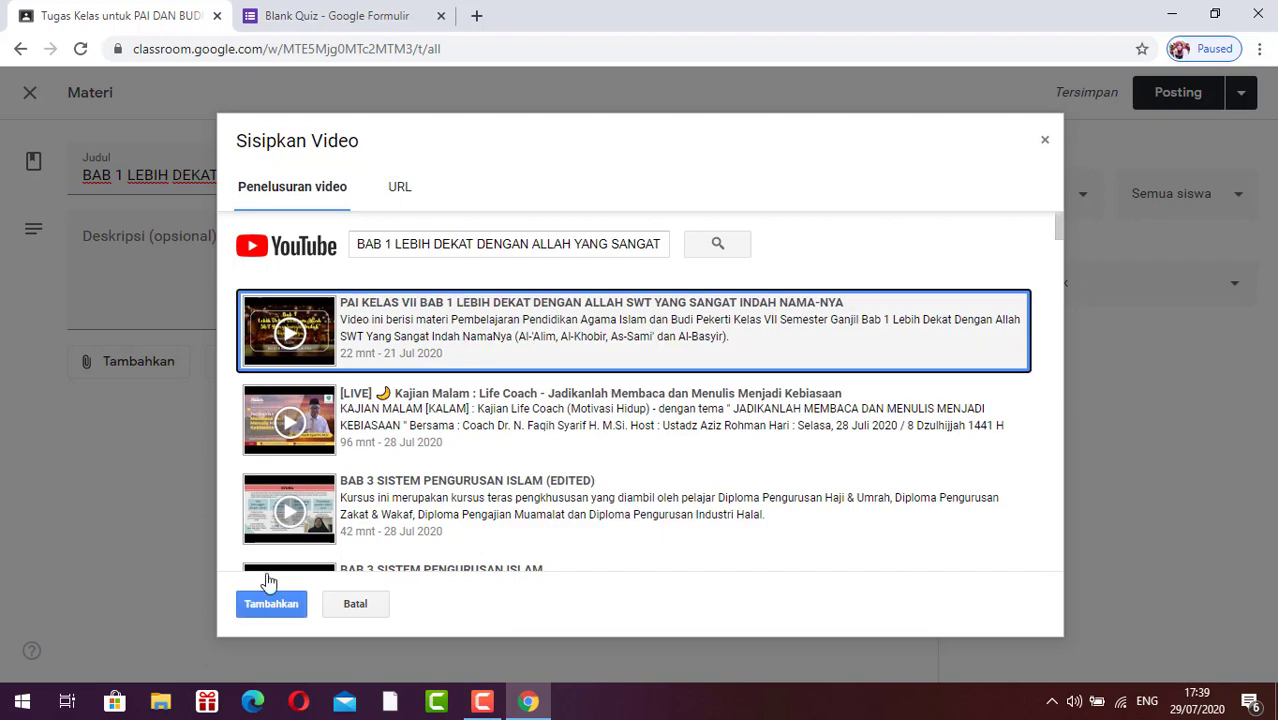
pyautogui.click(271, 605)
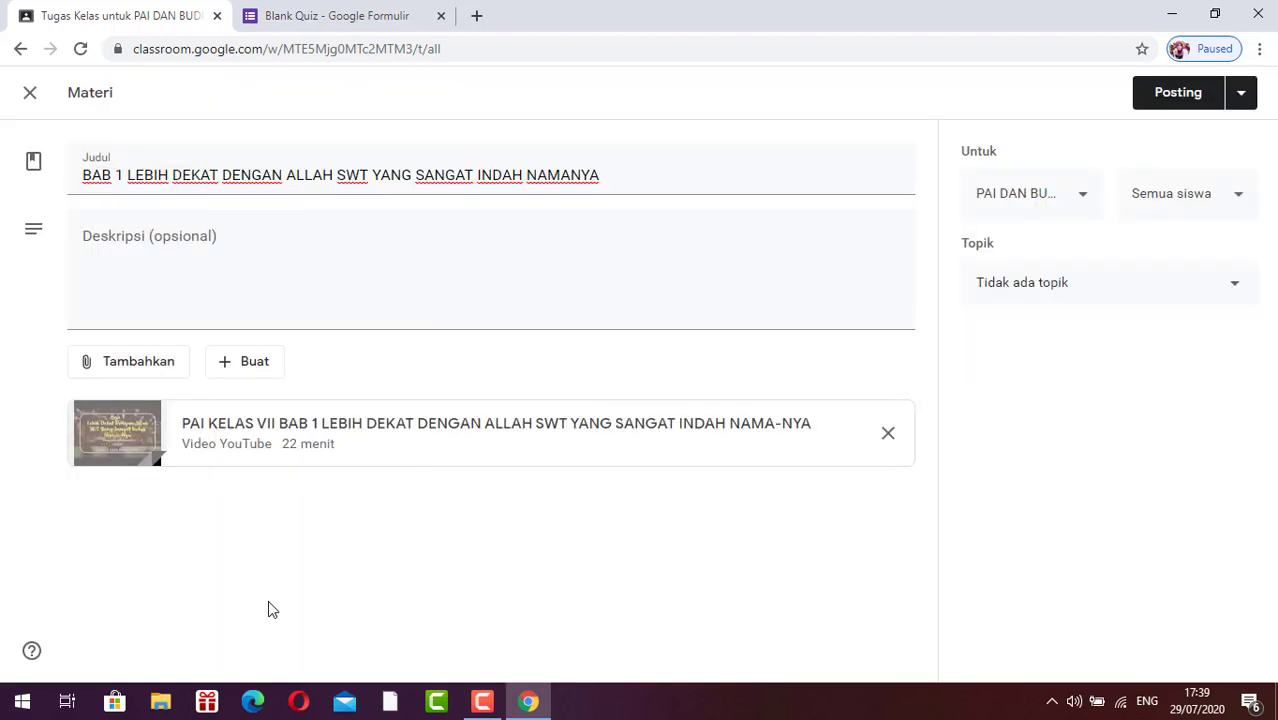
pyautogui.click(246, 288)
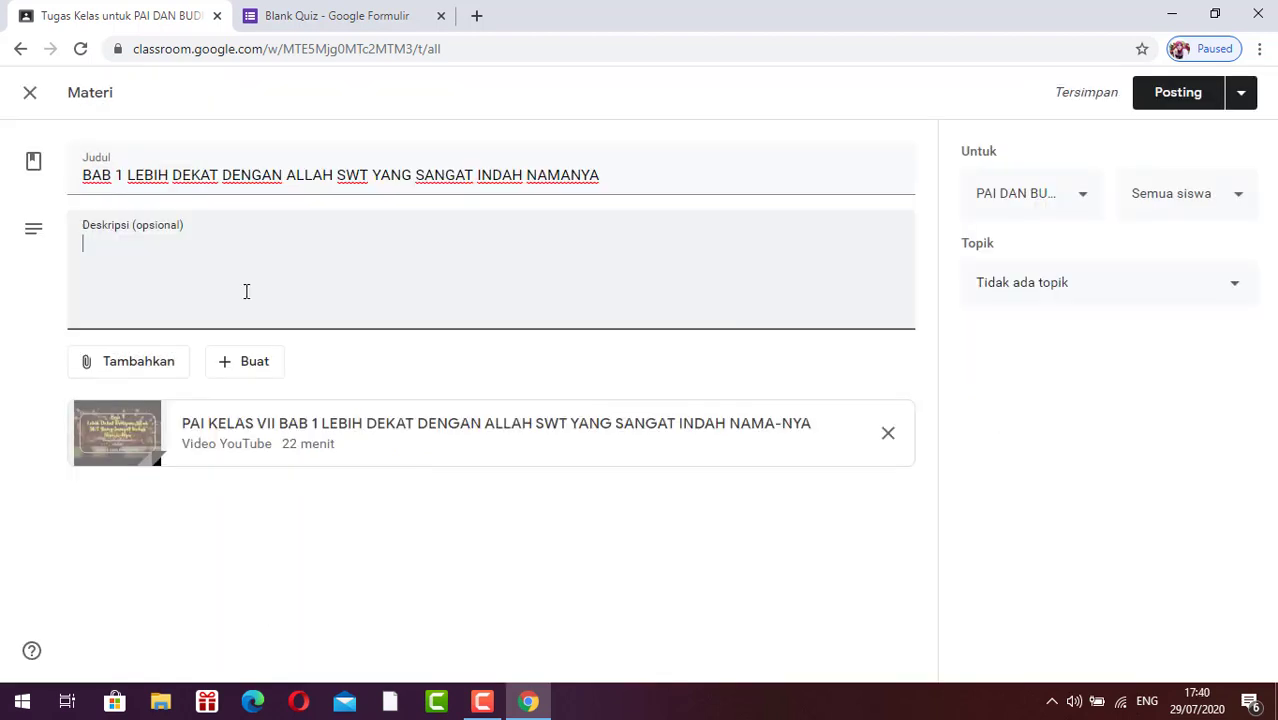
pyautogui.click(148, 366)
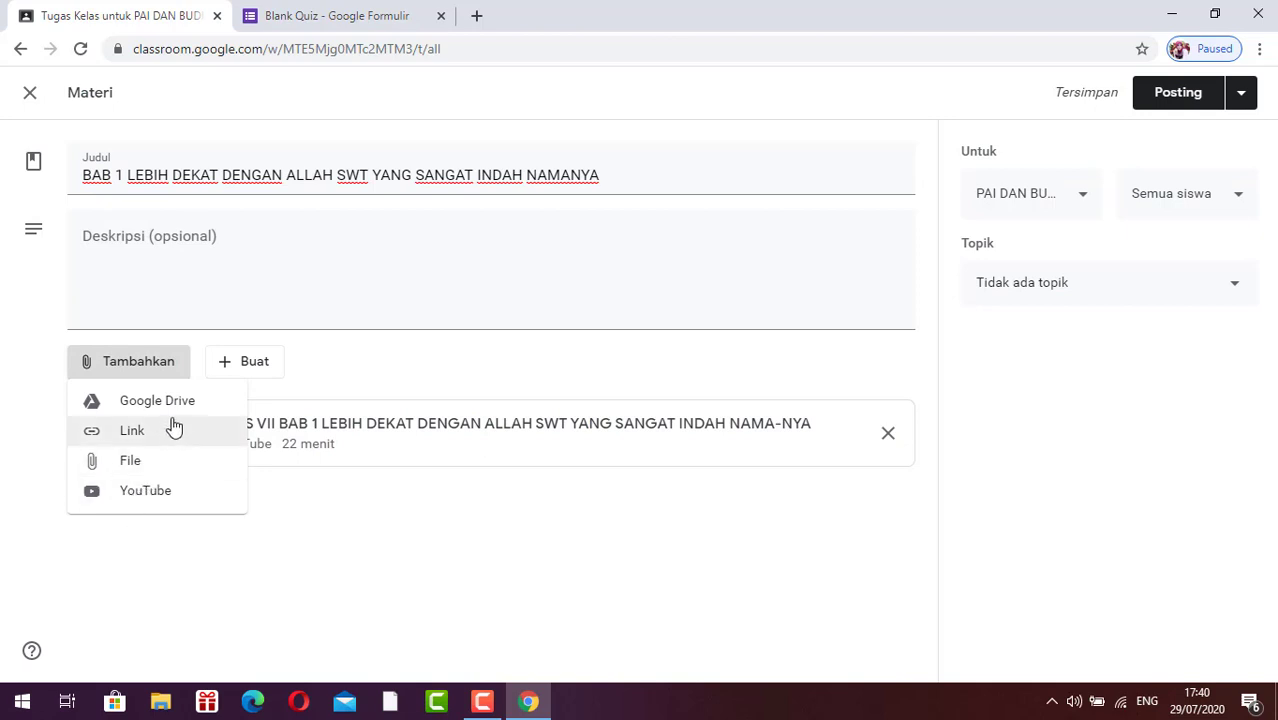
pyautogui.click(227, 368)
pyautogui.click(227, 366)
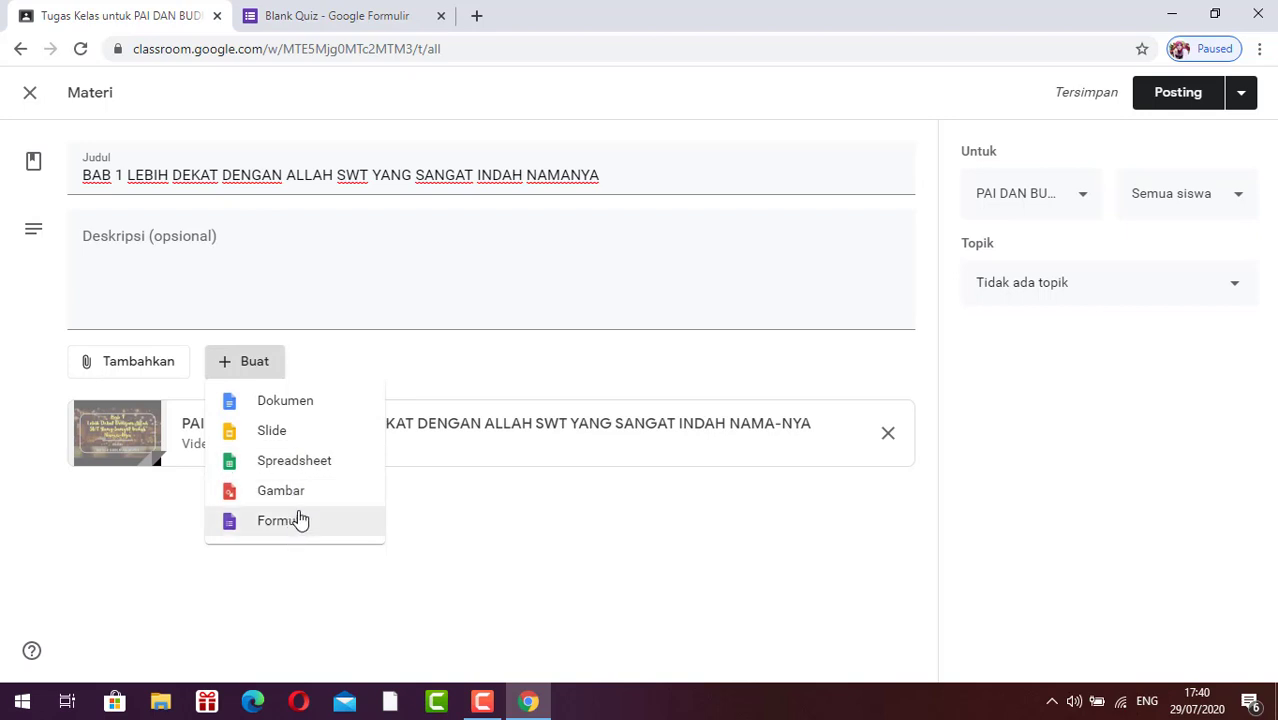
pyautogui.click(434, 522)
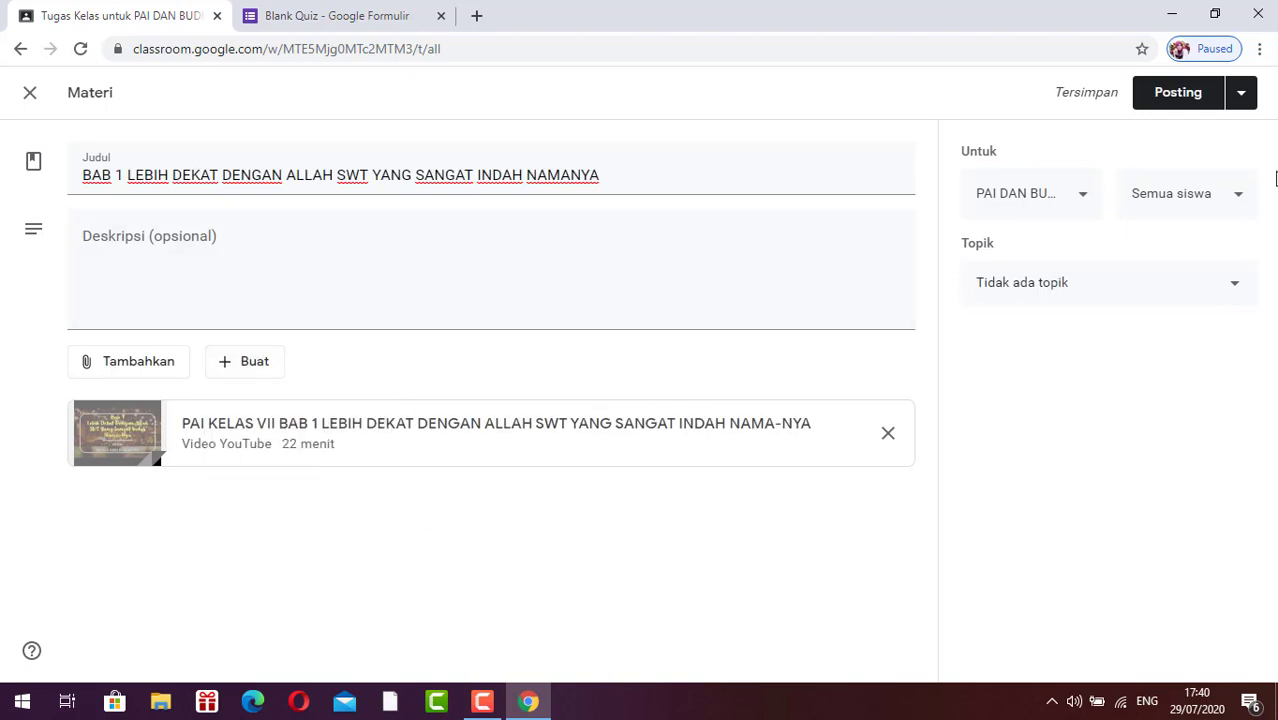
# Place the material under the BAB 1 LEBIH DEKAT KEPADA ALLAH SWT topic and post it to the class
pyautogui.click(1235, 288)
pyautogui.click(1088, 389)
pyautogui.click(1170, 94)
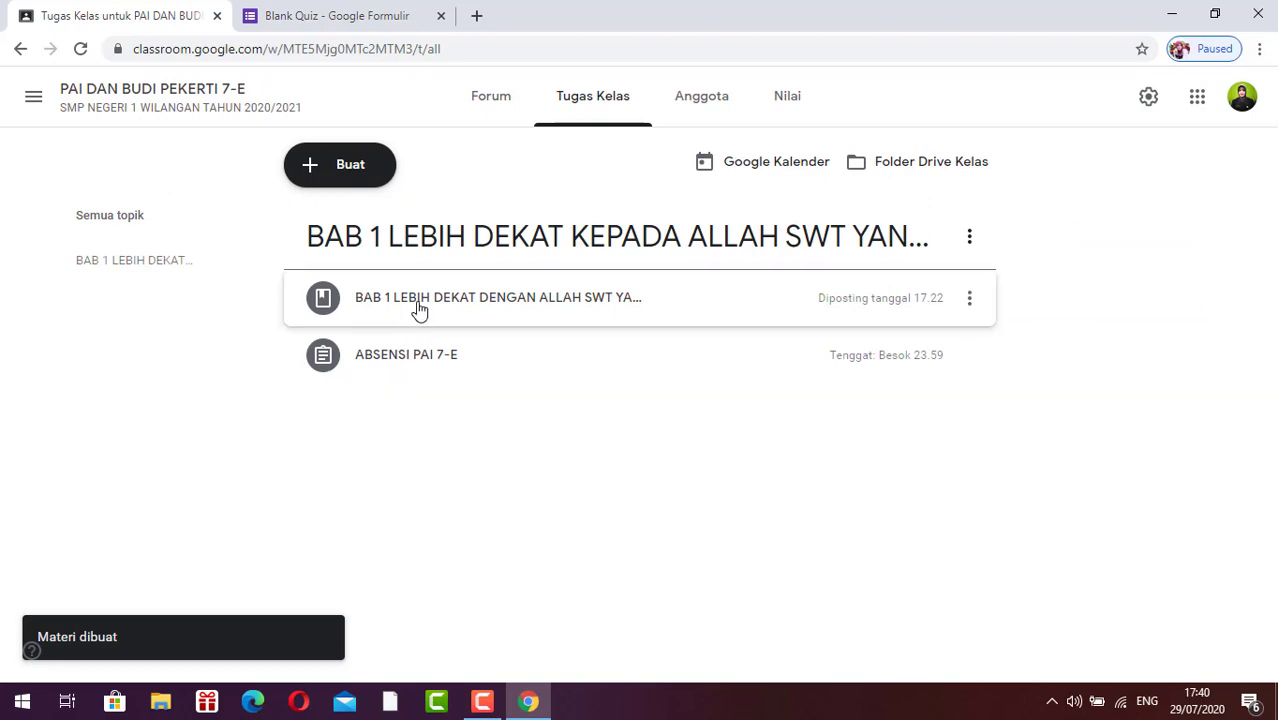
# Create an assignment (Tugas) titled TUGAS BAB 1 LEBIH DEKAT DENGAN ALLAH SWT YANG SANGAT INDAH NAMANYA
pyautogui.click(350, 168)
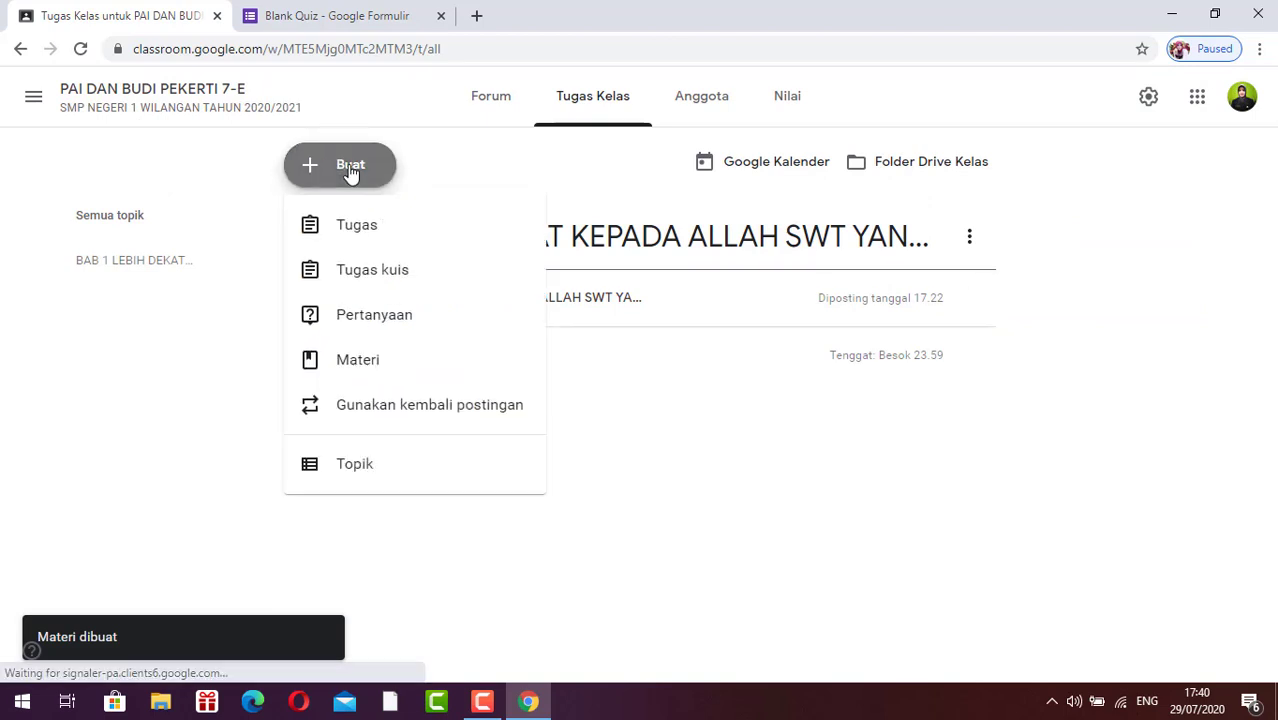
pyautogui.click(357, 232)
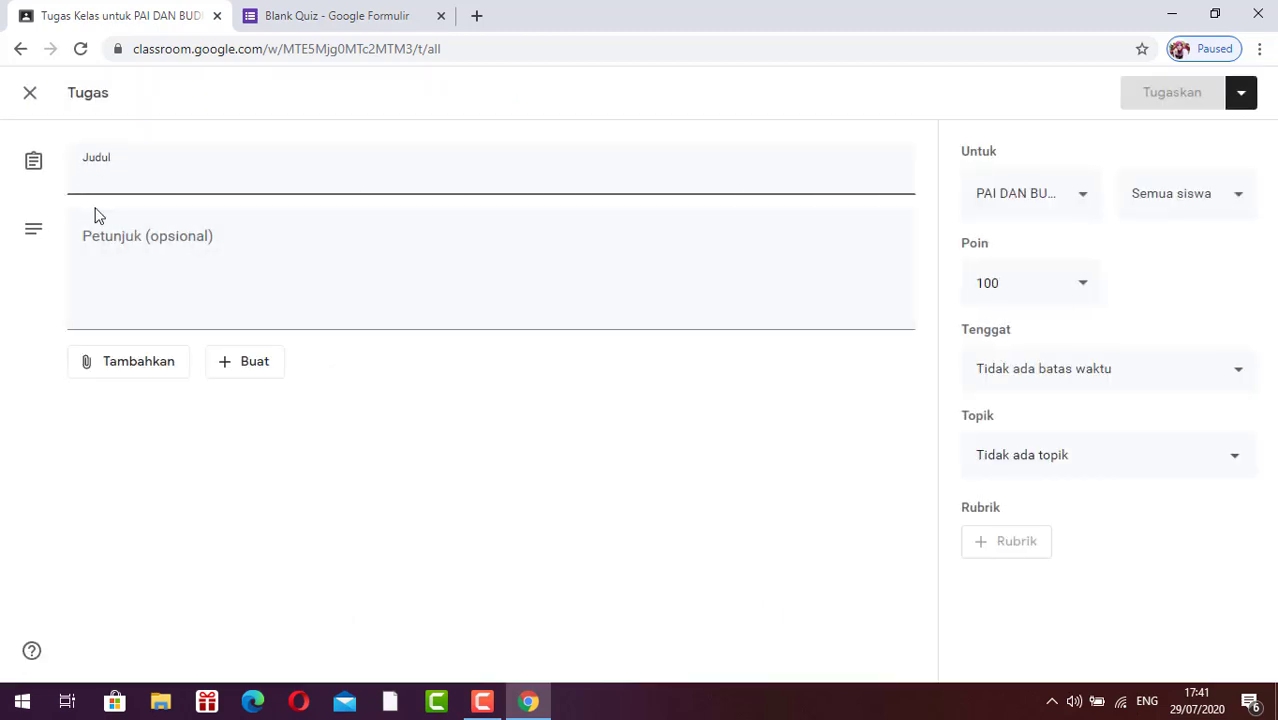
pyautogui.write('TUGAS BAB 1 LEBIH')
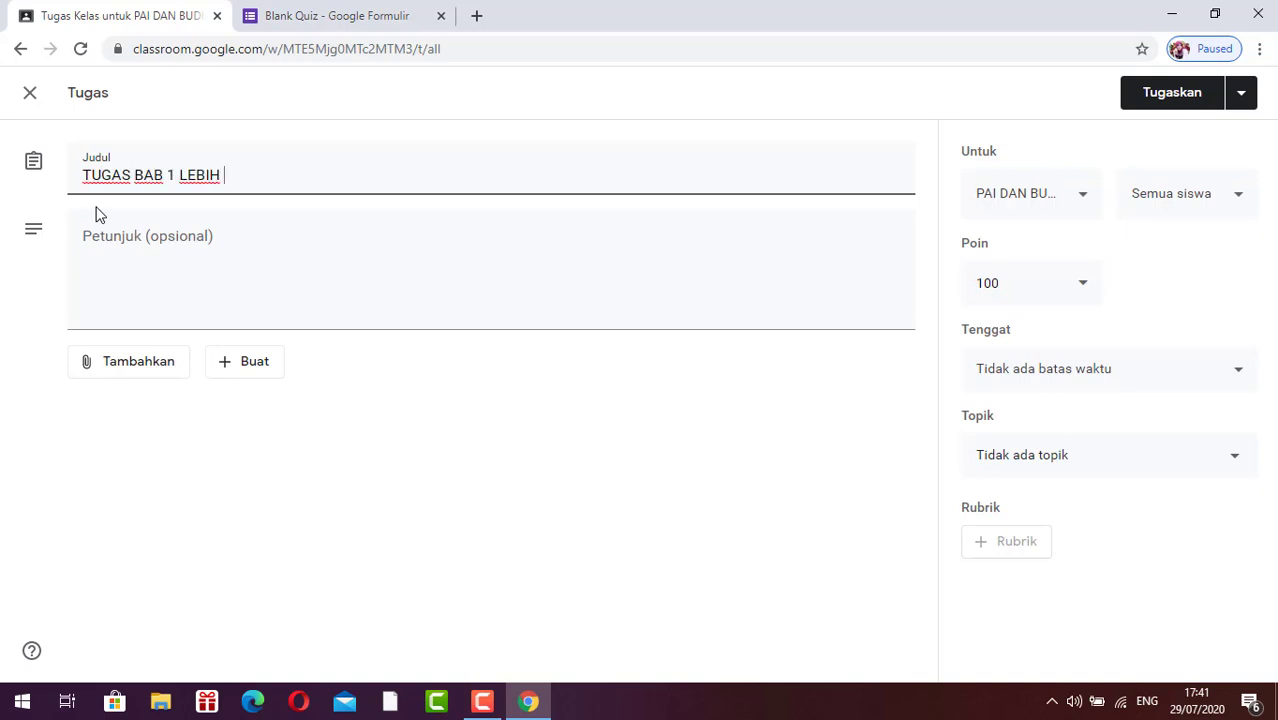
pyautogui.write(' DEKAT DENGAN ALL')
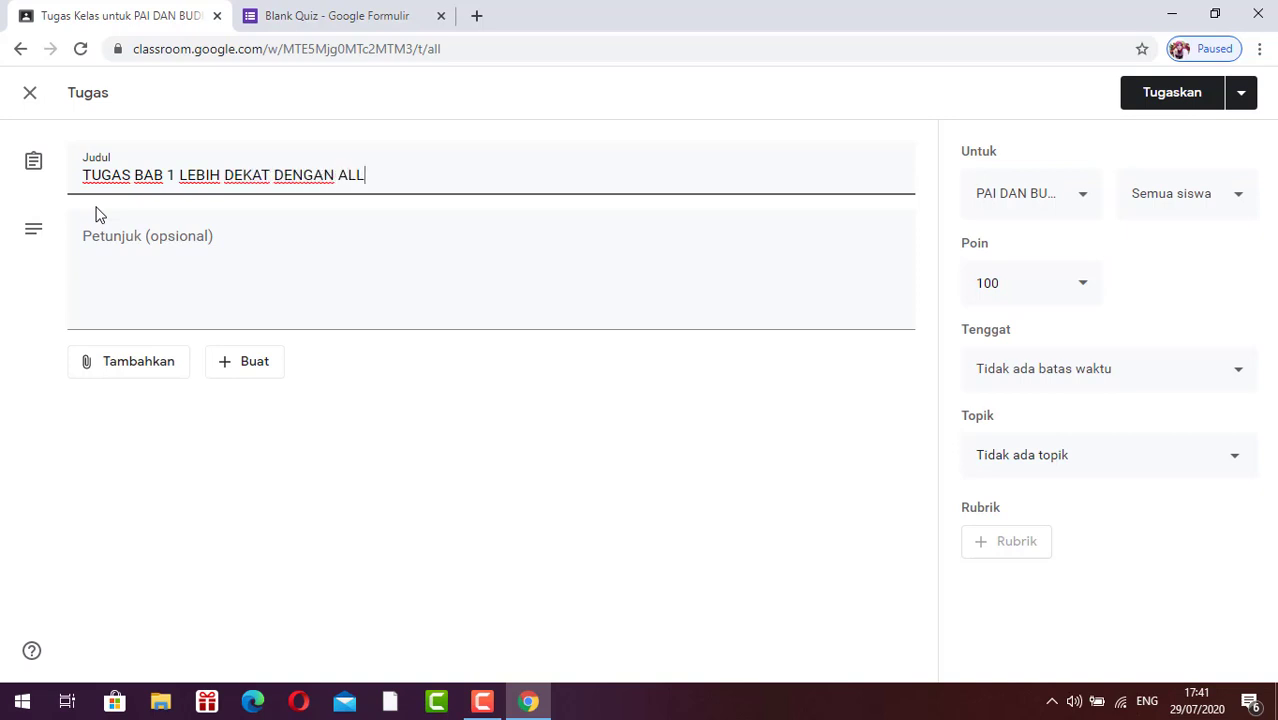
pyautogui.write('AH SWT YANG SANGAT ')
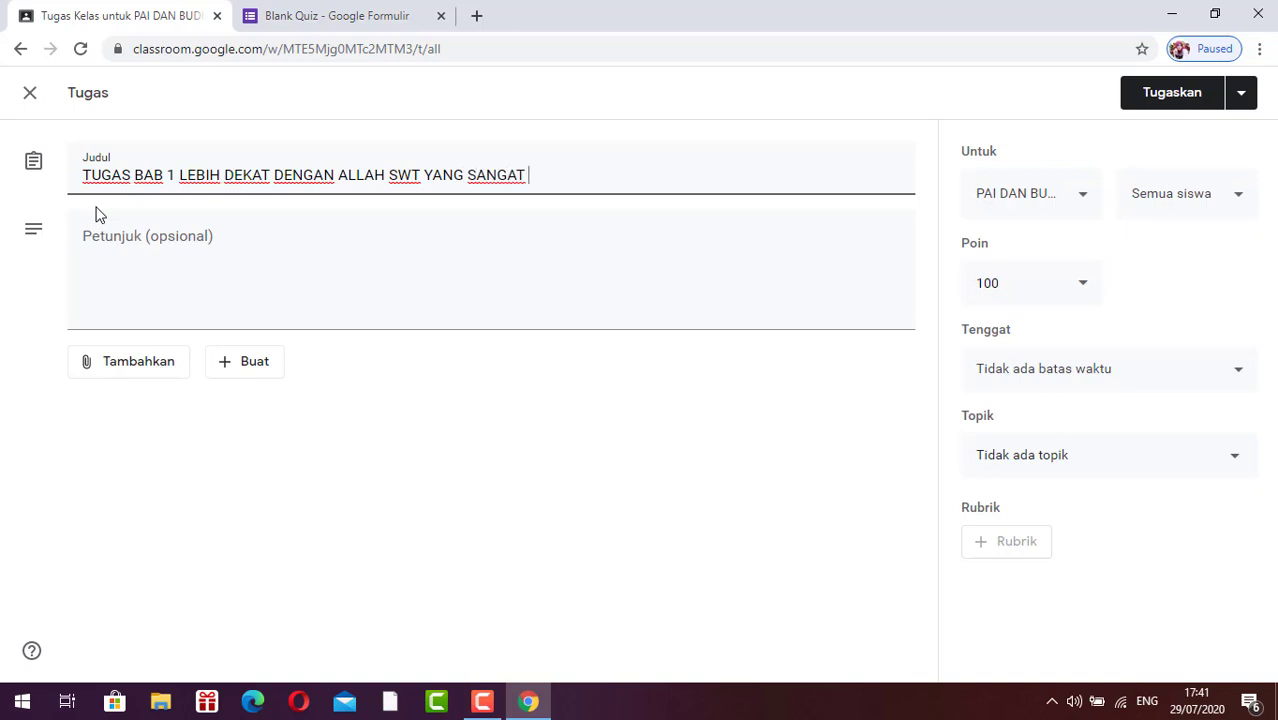
pyautogui.write('INDAH NAMANYA')
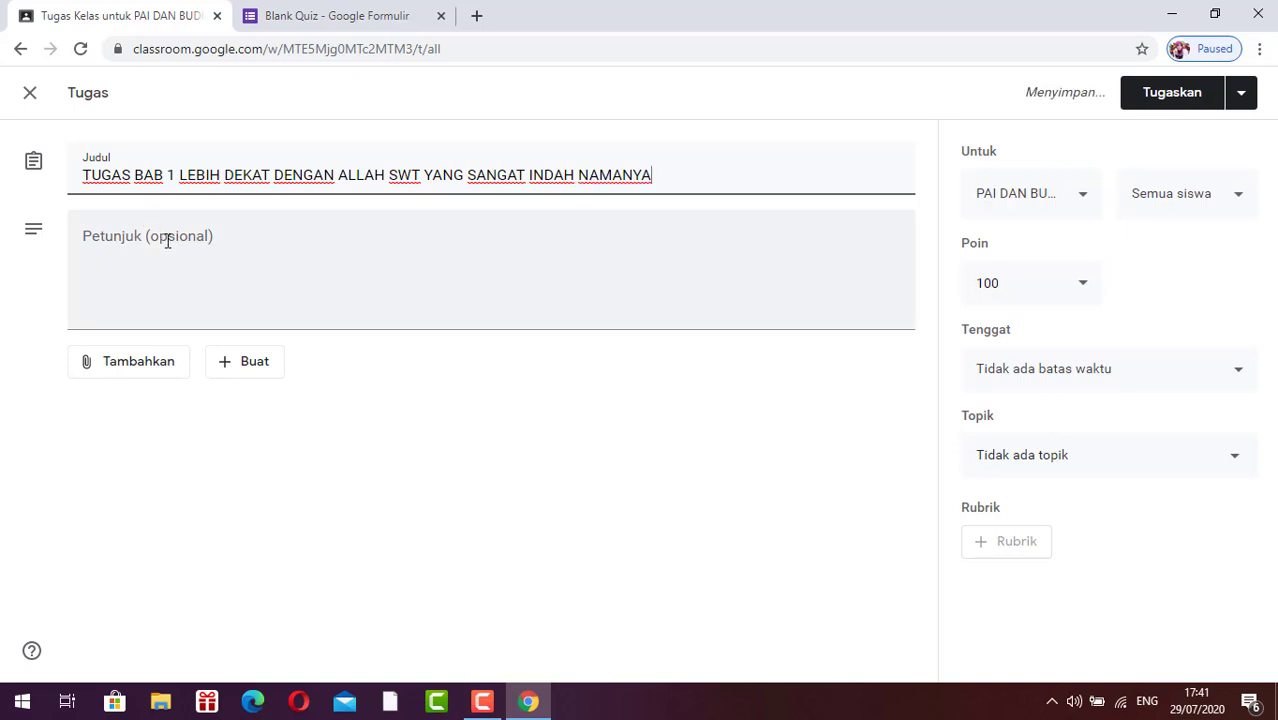
# Write the first assignment instruction: 1. BUATLAH RANGKUMAN MATERI TENTANG ASMAUL HUSNA AL-'ALIM, AL-KHOBIR, AS-SAMI' DAN AL-BASYIR
pyautogui.click(165, 241)
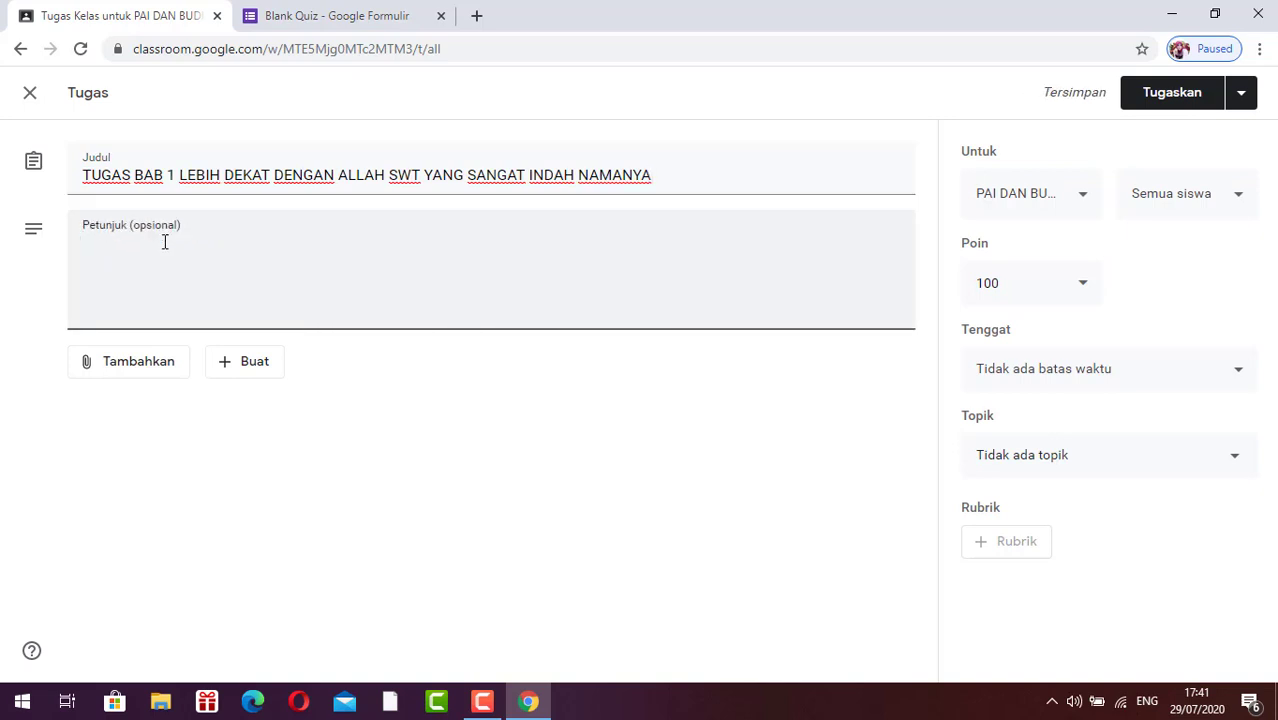
pyautogui.write('1. ')
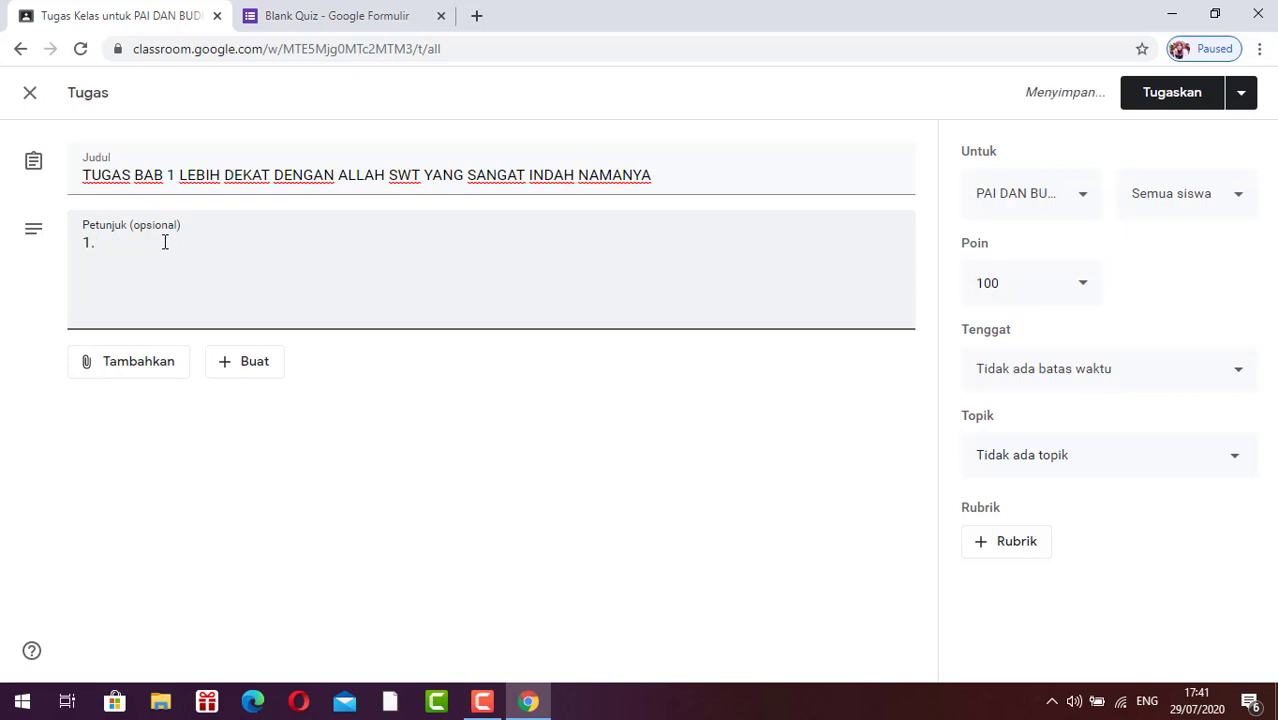
pyautogui.write('BUATLAH RA')
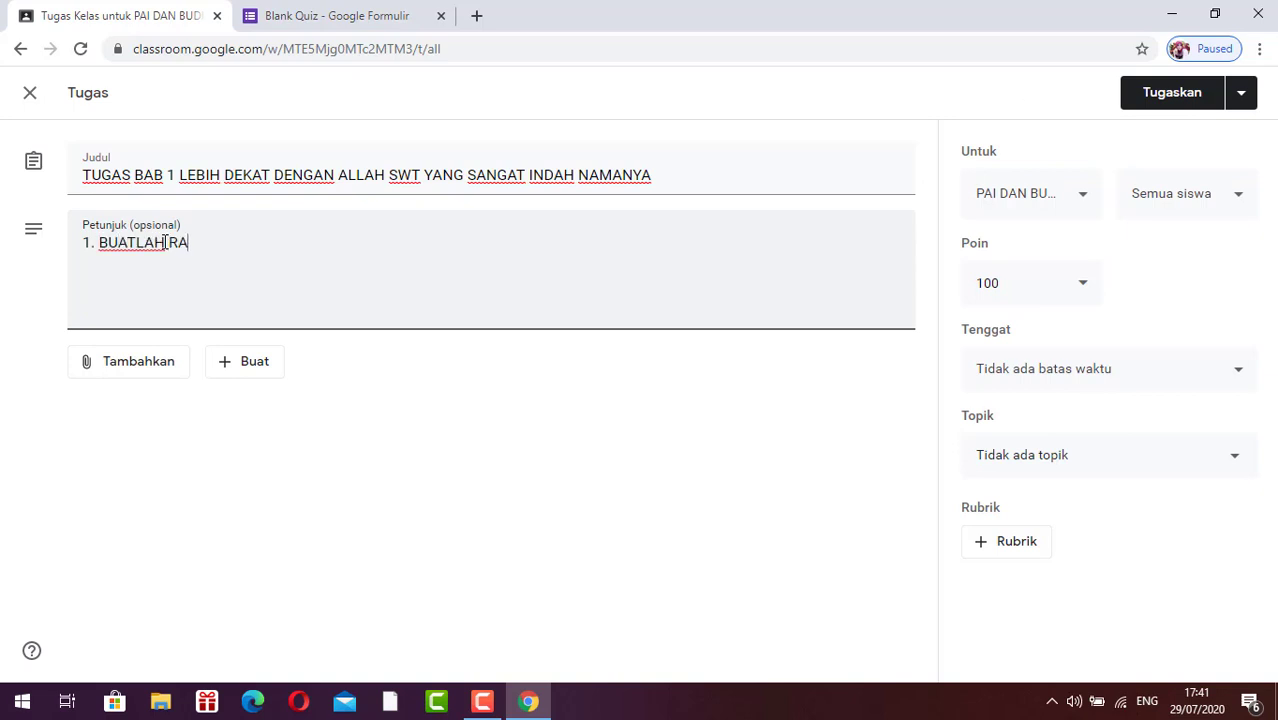
pyautogui.write('NGKUMAN MA')
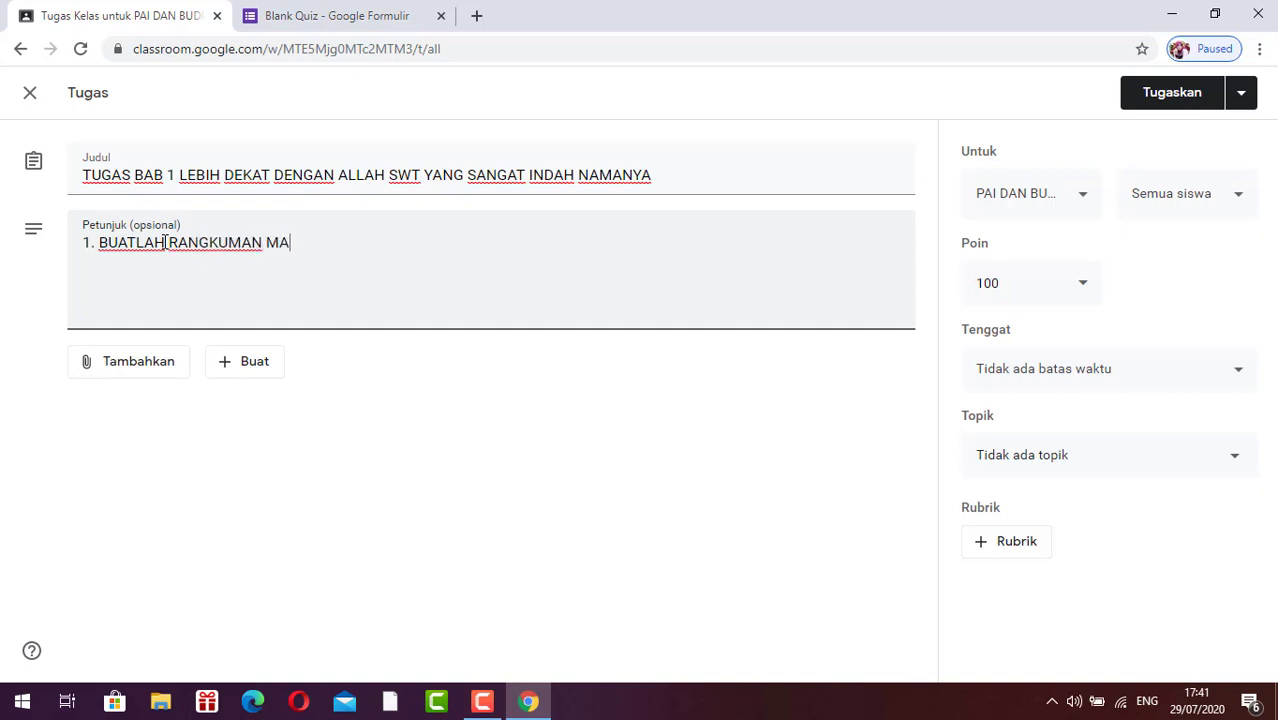
pyautogui.write('TERI TENTANG ')
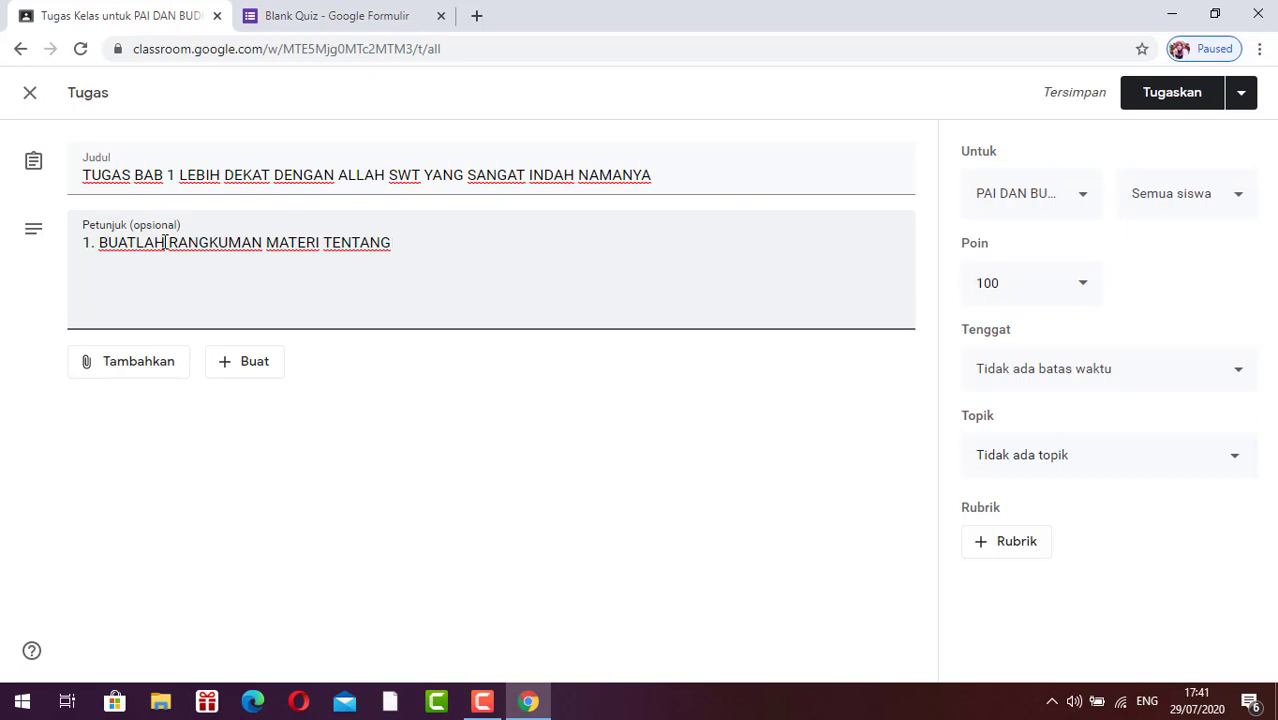
pyautogui.write('ASMAUL HUSNA ')
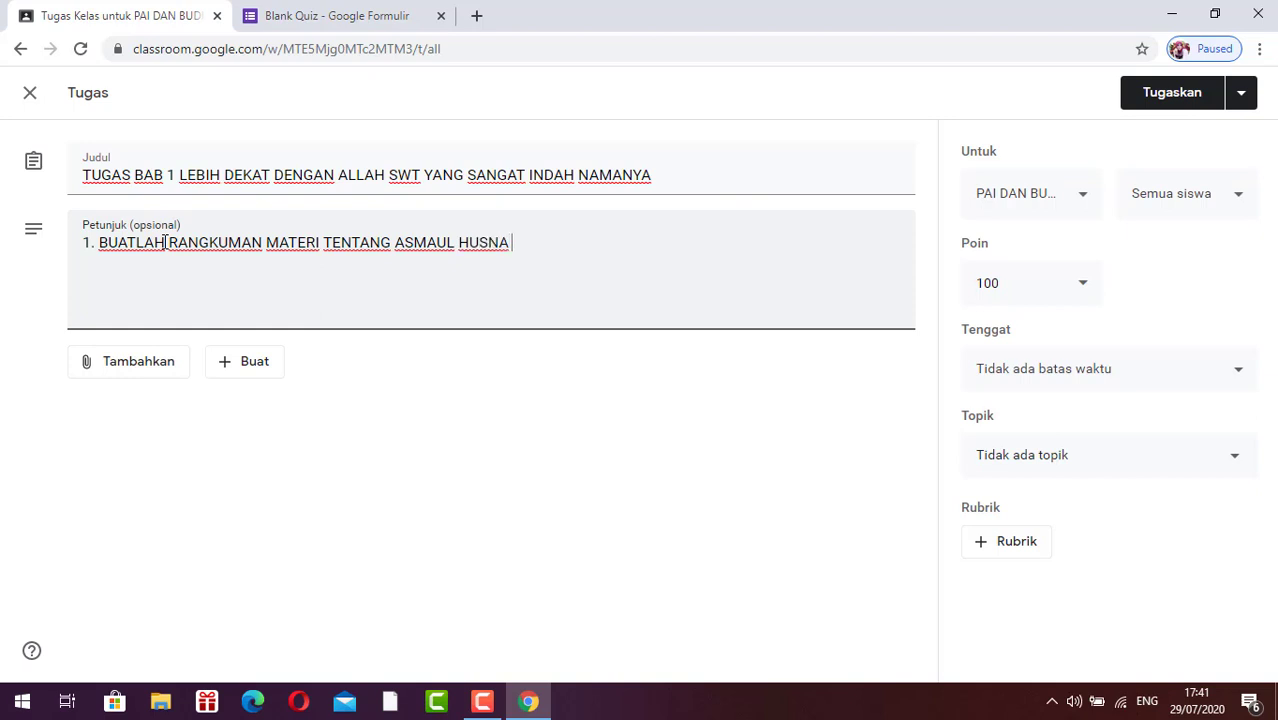
pyautogui.write("AL-'ALIM, AL-KHOBI")
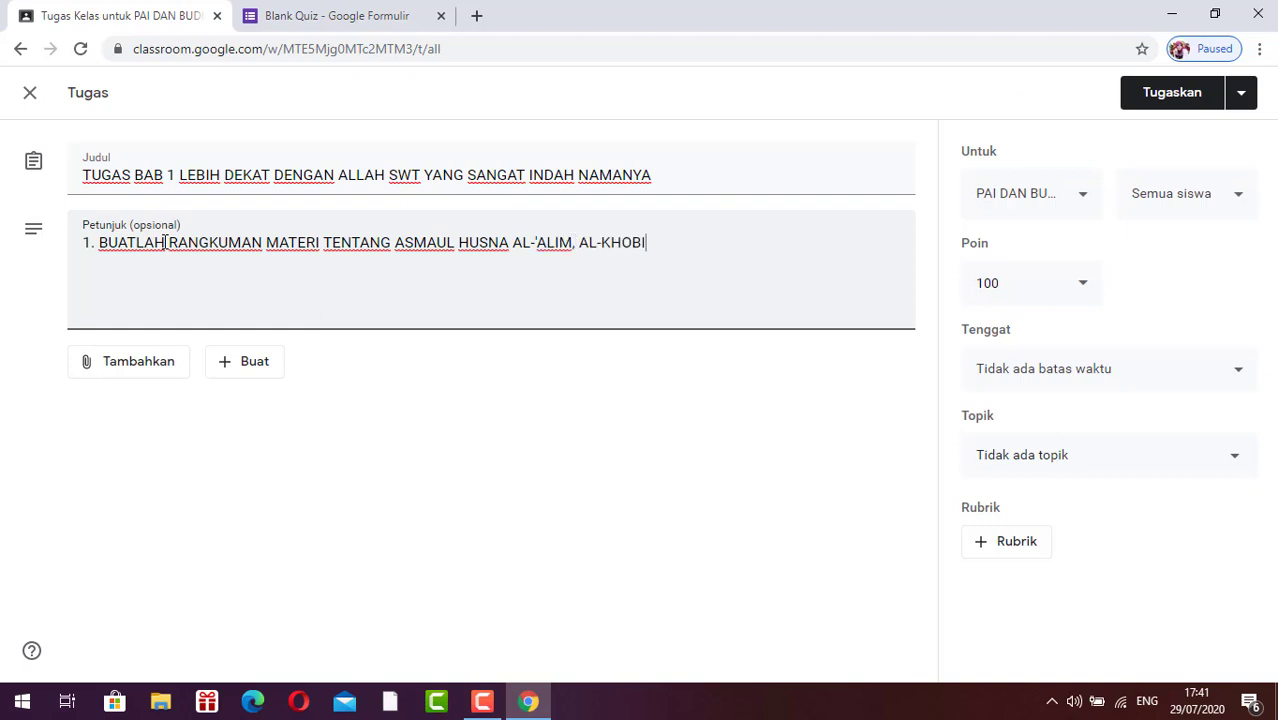
pyautogui.write('R, AS-SAMI')
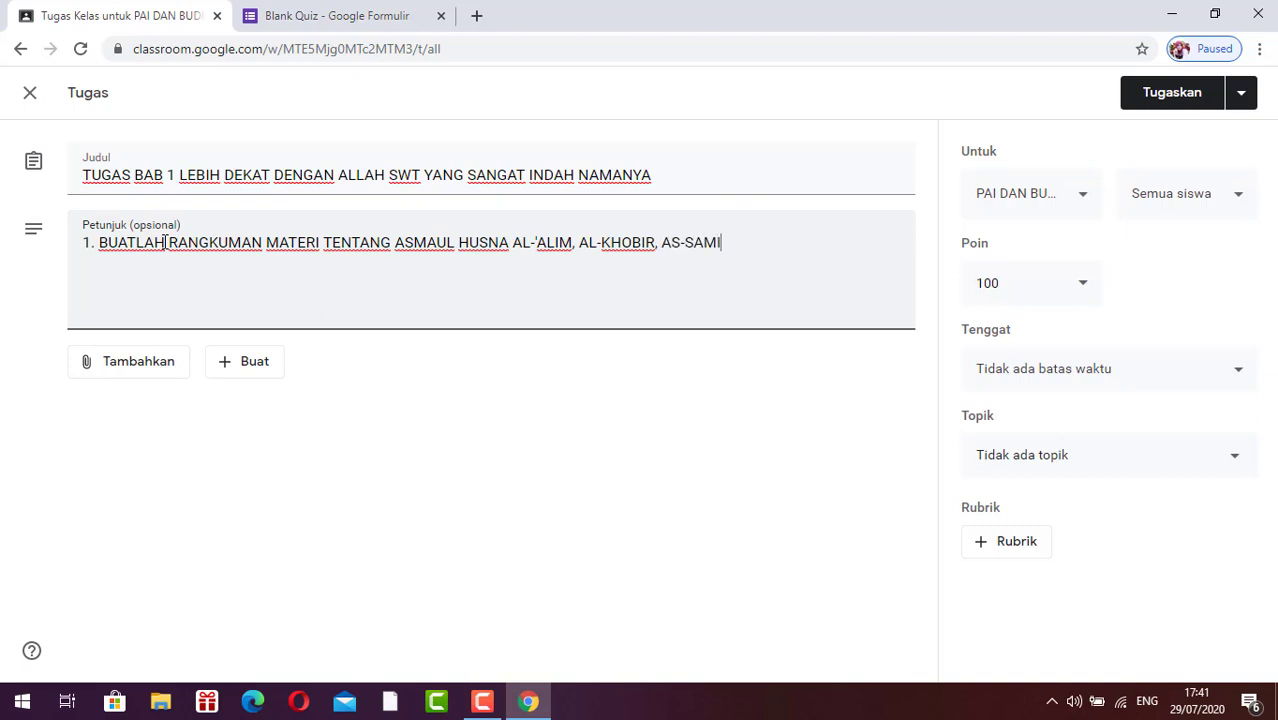
pyautogui.write("' DAN AL-BAS")
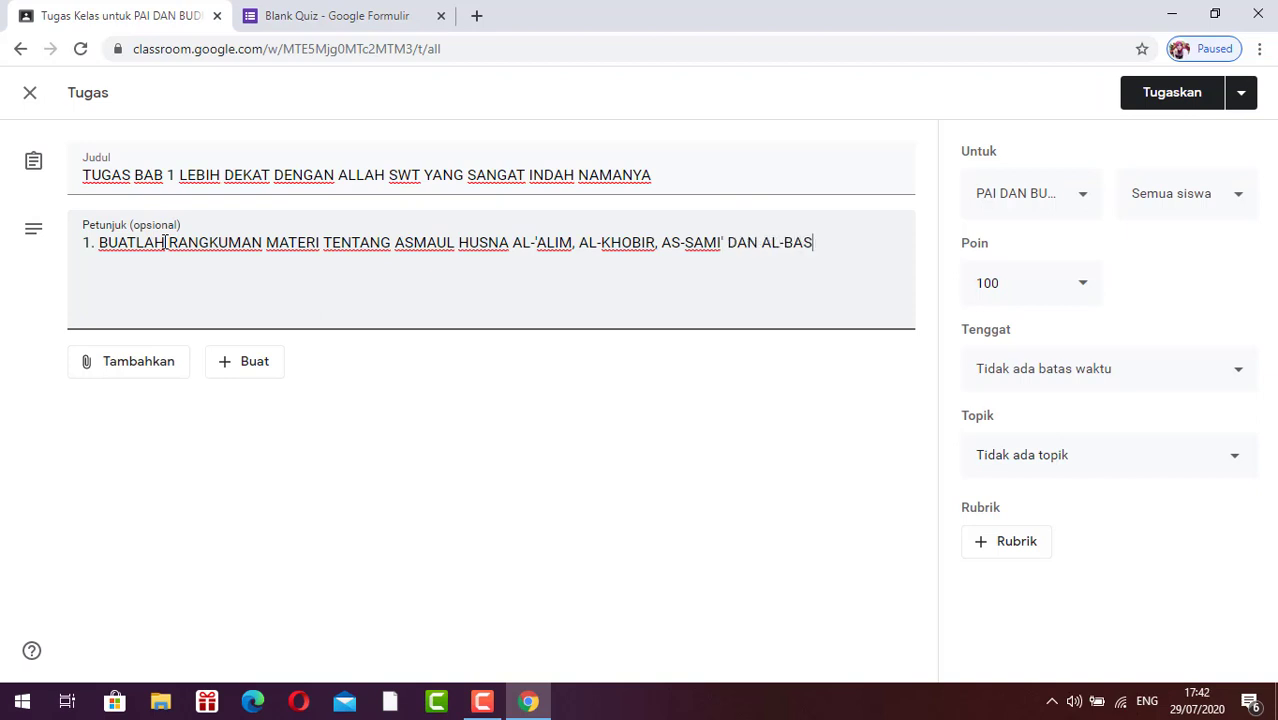
pyautogui.write('YIR.')
# Add a second instruction on a new line: 2. UPLOAD FOTO HASIL RANGKUMAN KALIAN DISINI
pyautogui.press('Return')
pyautogui.write('2. UPLO')
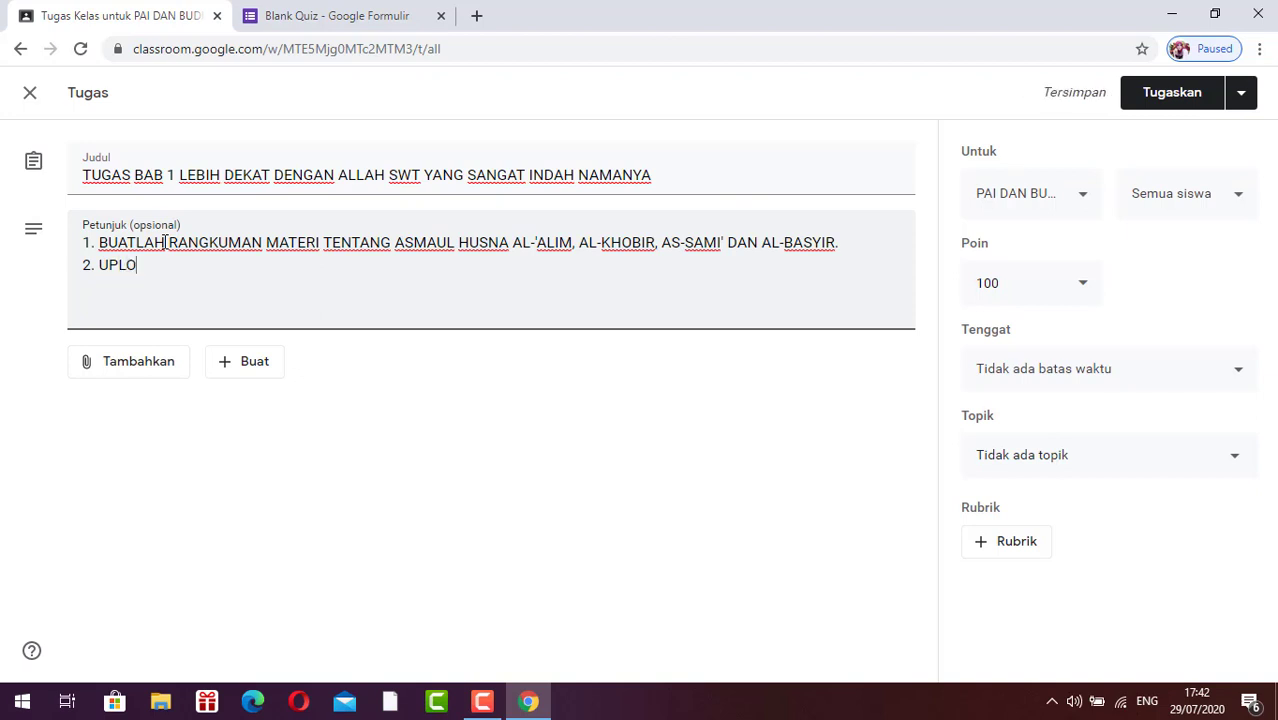
pyautogui.write('AD FOTO HASIL RAN')
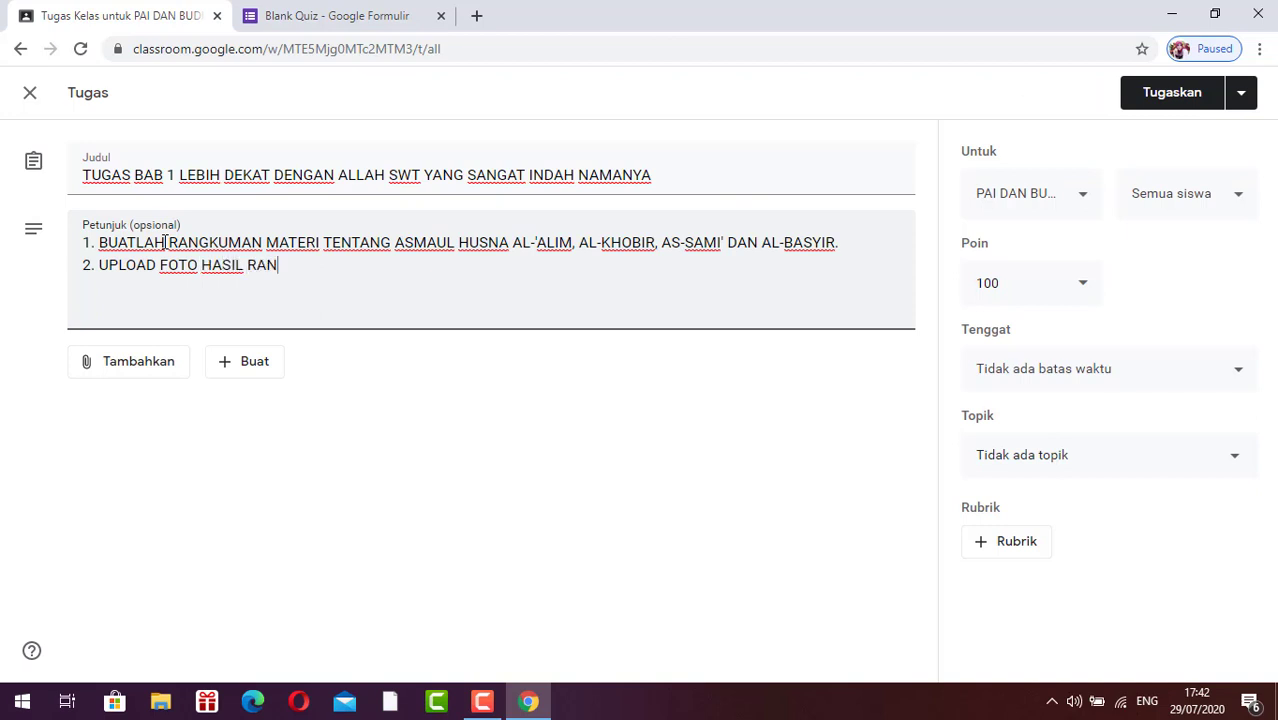
pyautogui.write('GK')
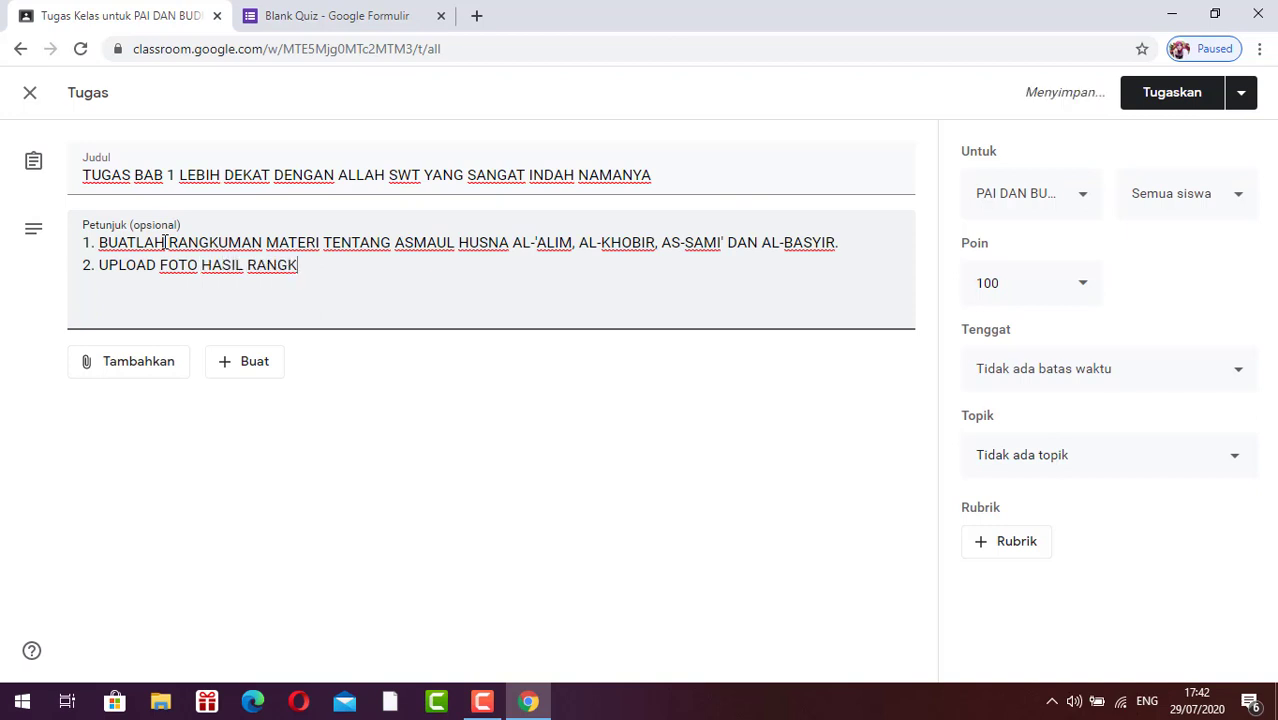
pyautogui.write('UMAN KALIAN DISINI.')
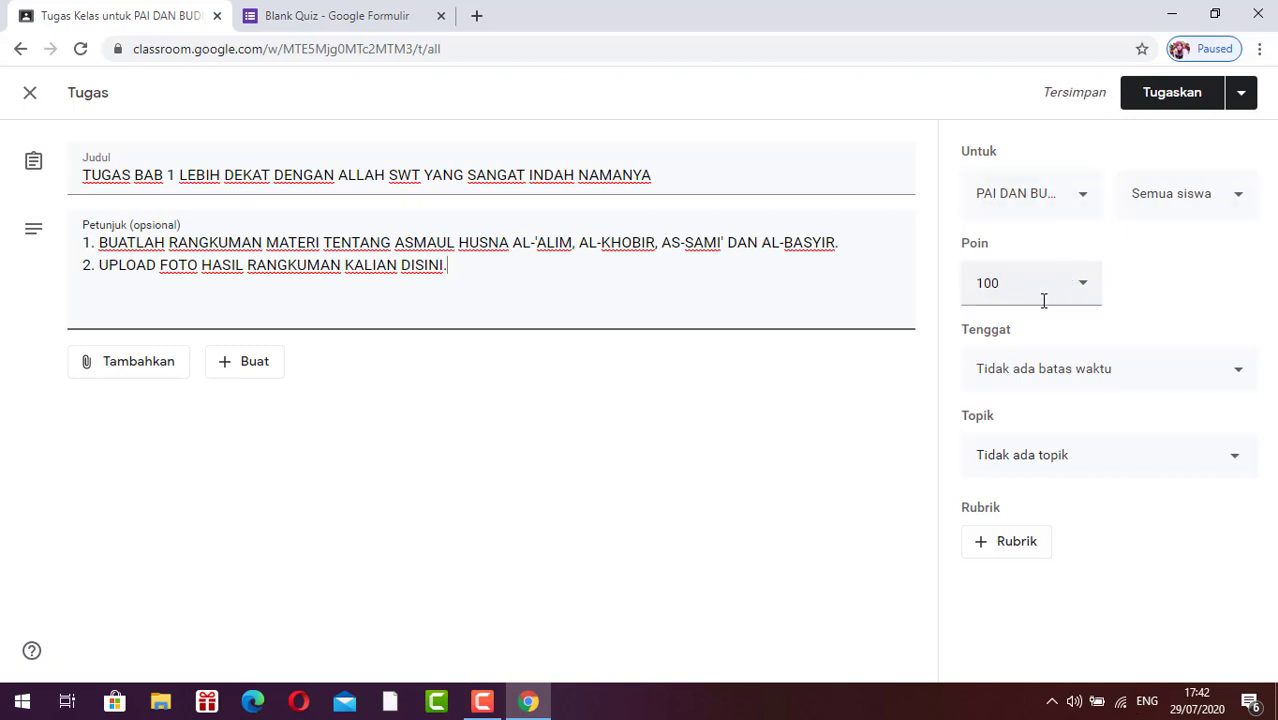
# Set the assignment's deadline to 30 Jul 2020 at 23.59
pyautogui.click(1236, 374)
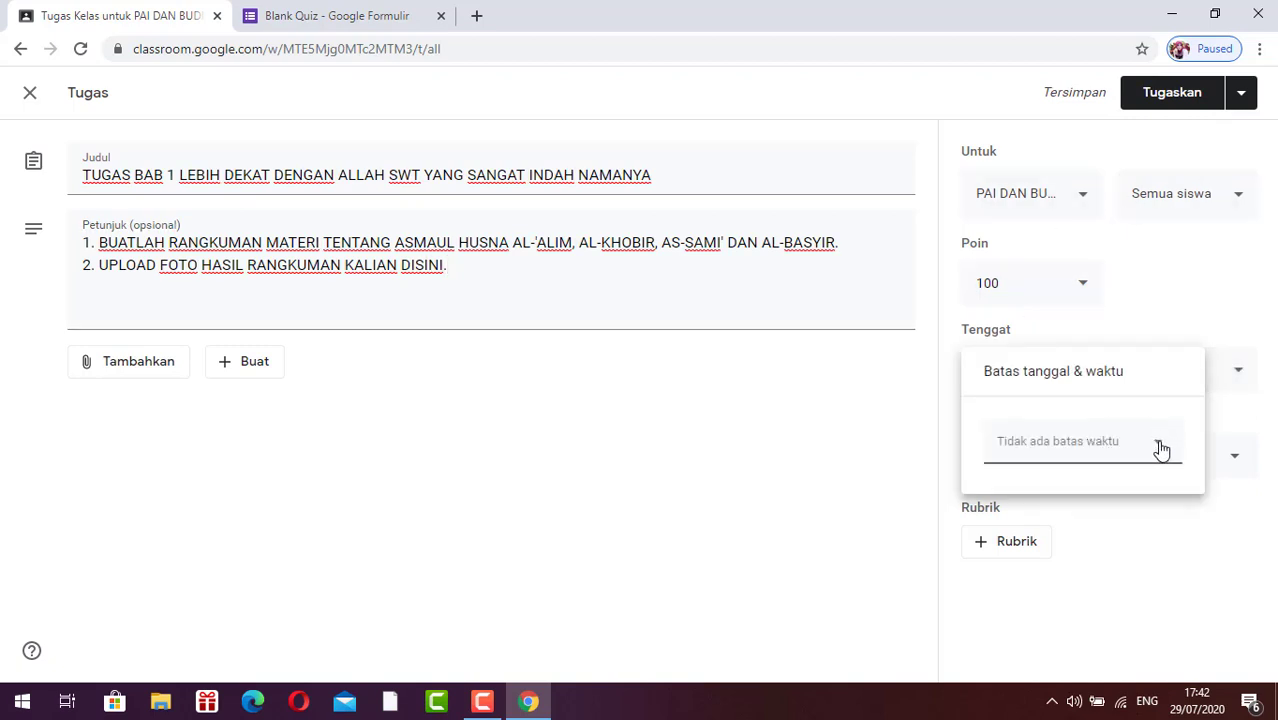
pyautogui.click(1160, 450)
pyautogui.click(1120, 646)
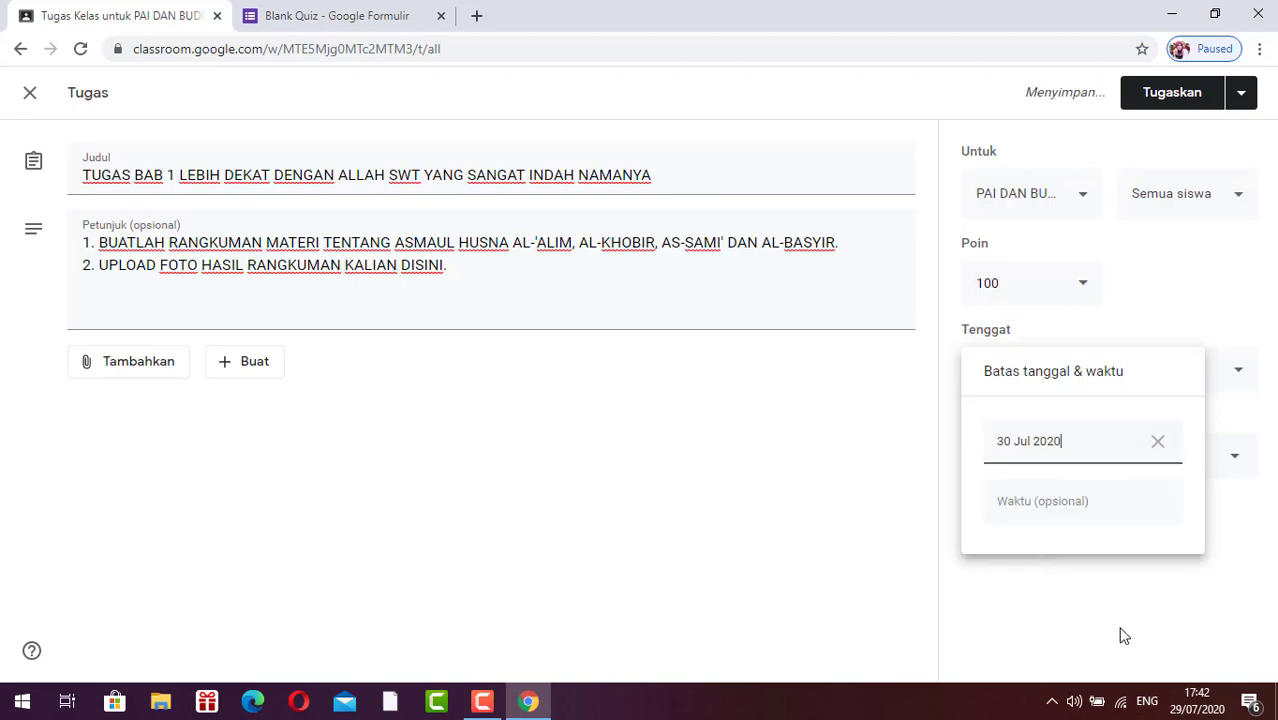
pyautogui.click(1083, 508)
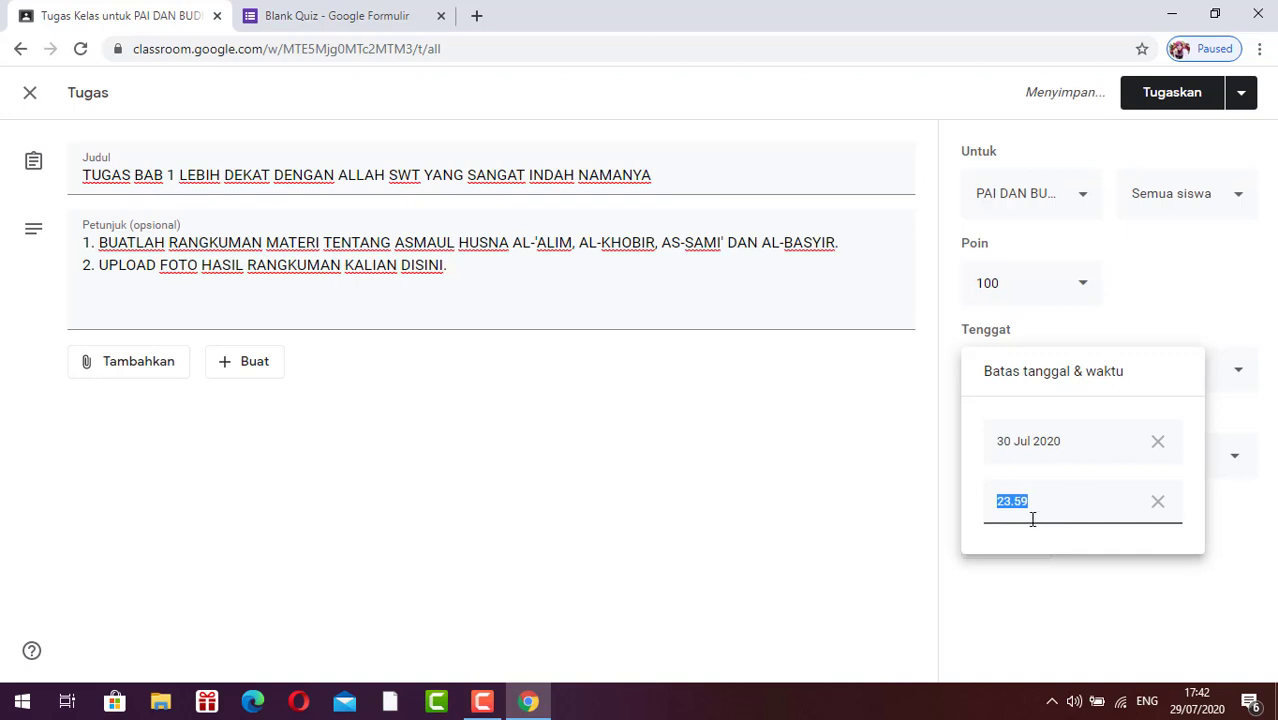
pyautogui.click(1052, 597)
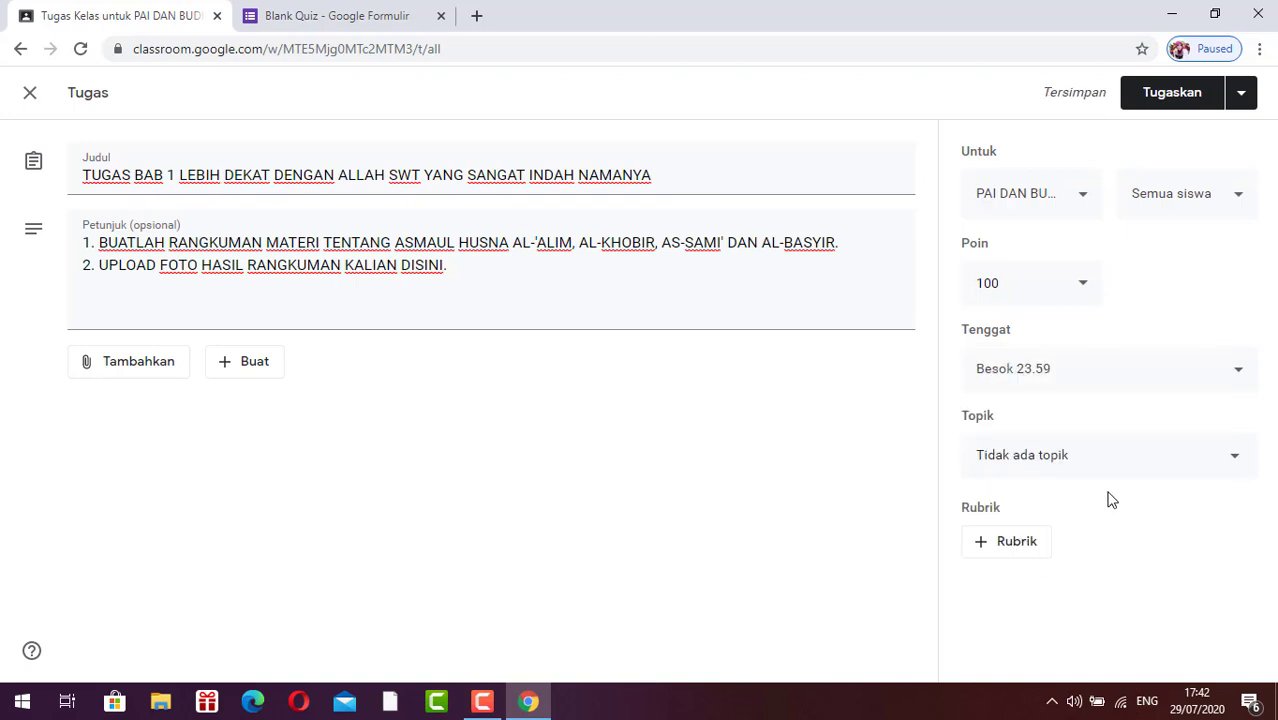
# Place the assignment under the BAB 1 LEBIH DEKAT KEPADA ALLAH SWT topic and assign it to the class without a rubric
pyautogui.click(1233, 465)
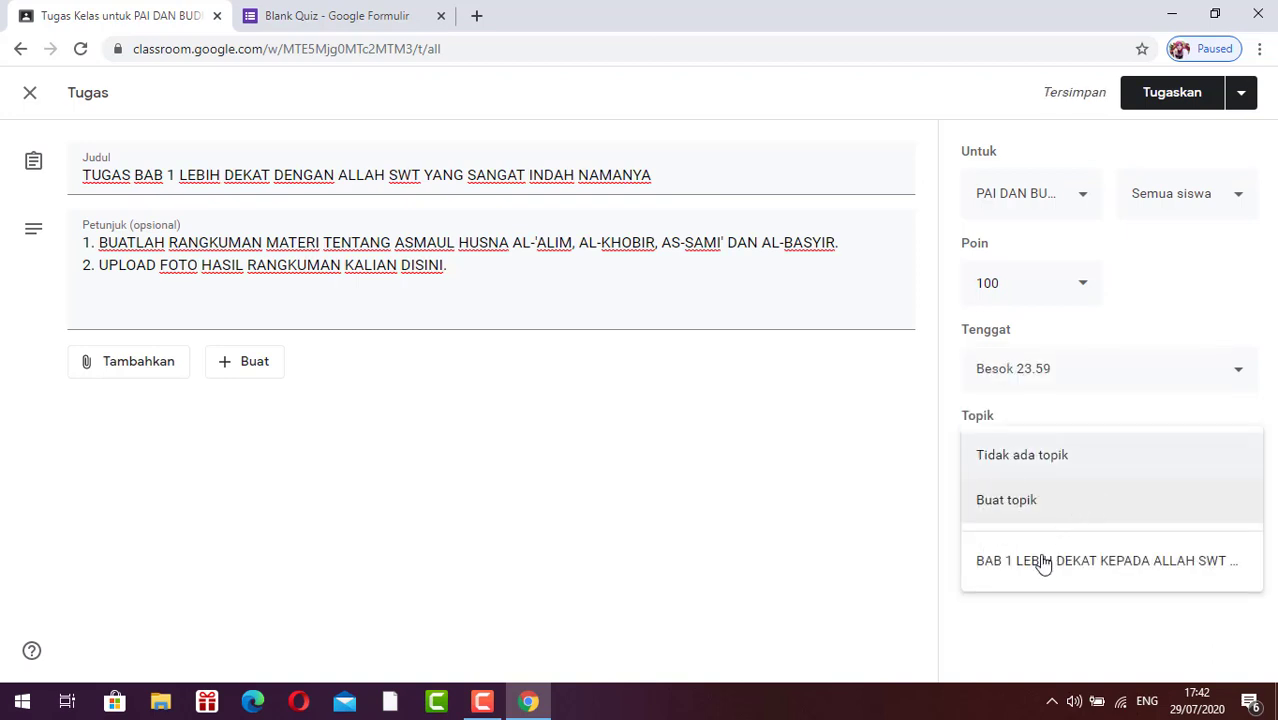
pyautogui.click(1036, 570)
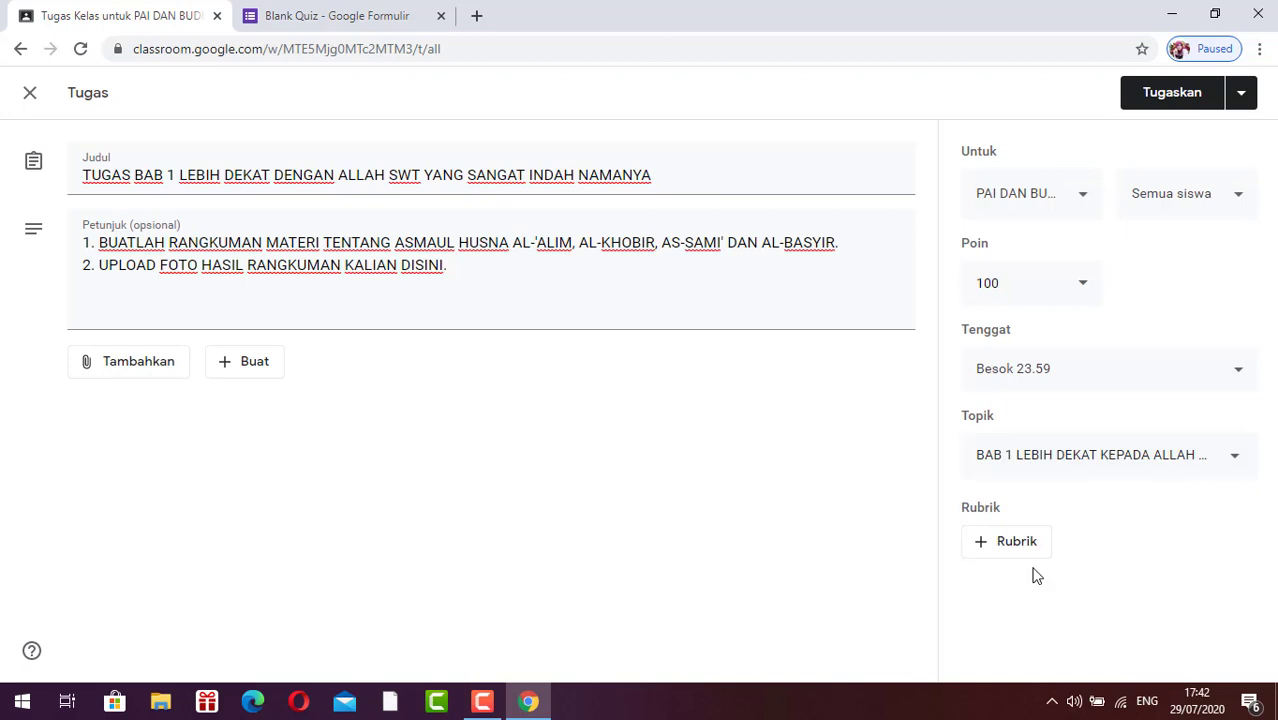
pyautogui.click(981, 545)
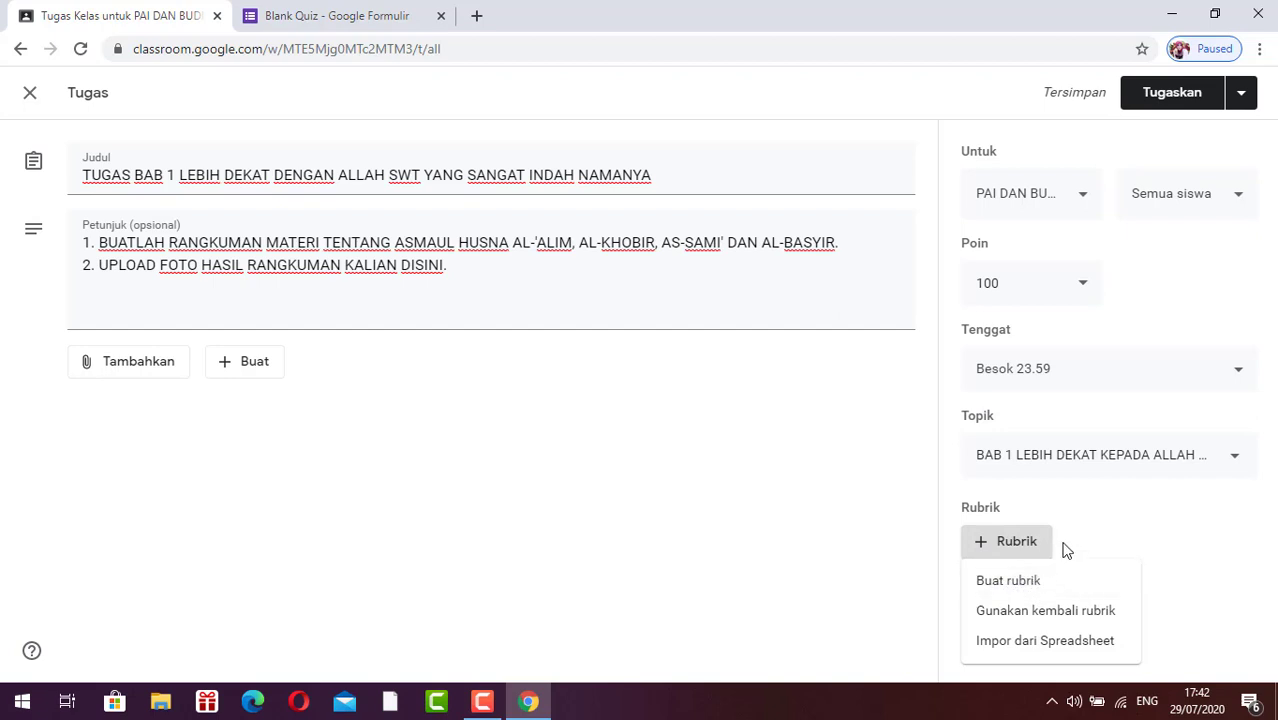
pyautogui.click(848, 467)
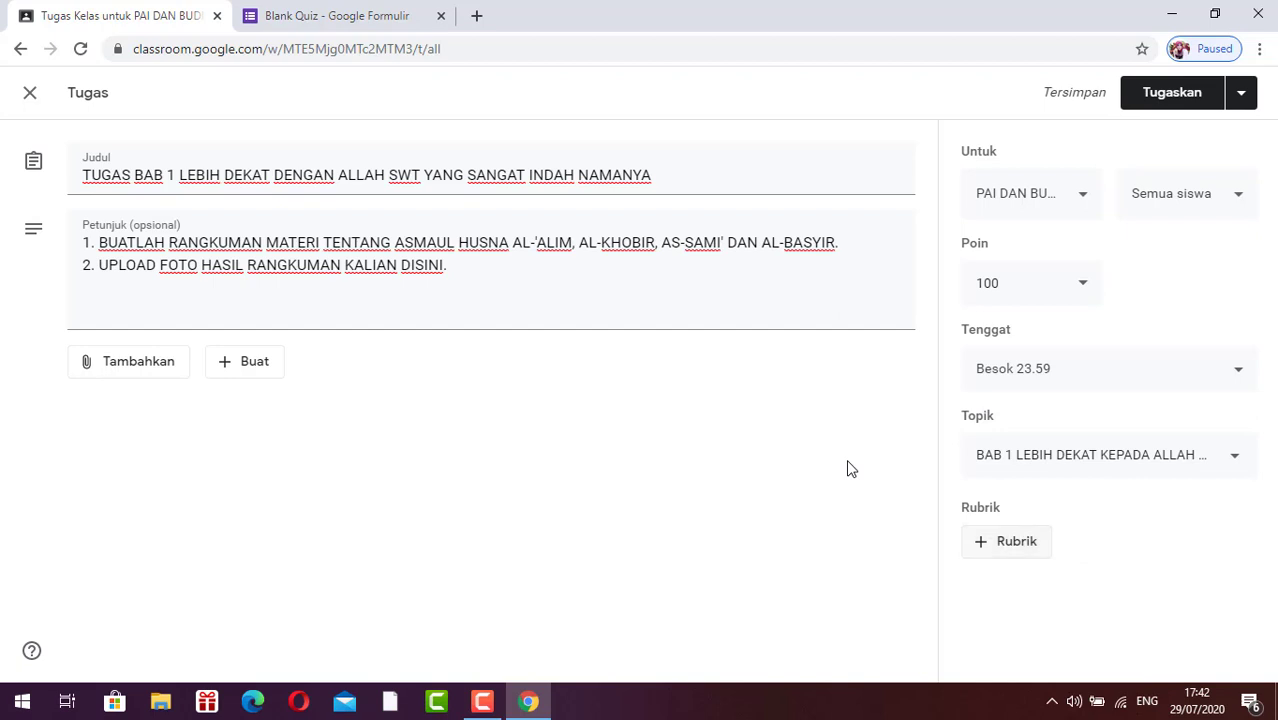
pyautogui.click(1172, 93)
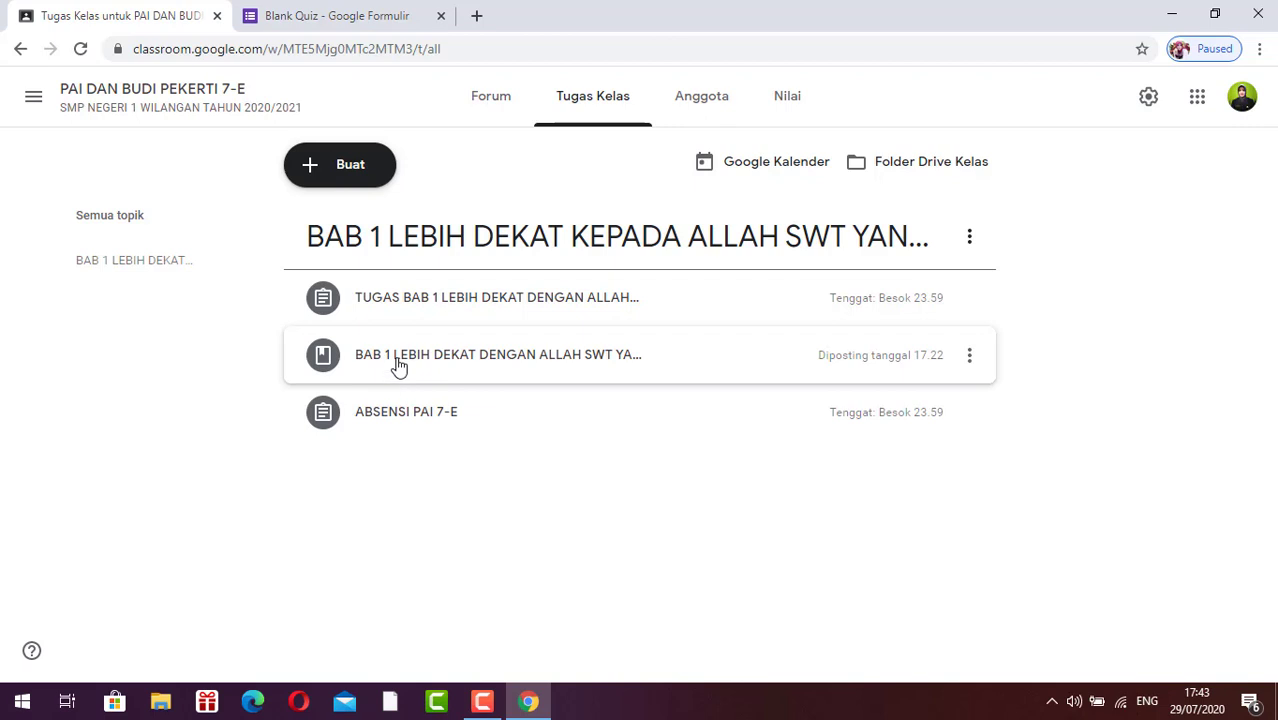
# Edit the BAB 1 learning material so its title starts with MATERI, and save it
pyautogui.click(969, 357)
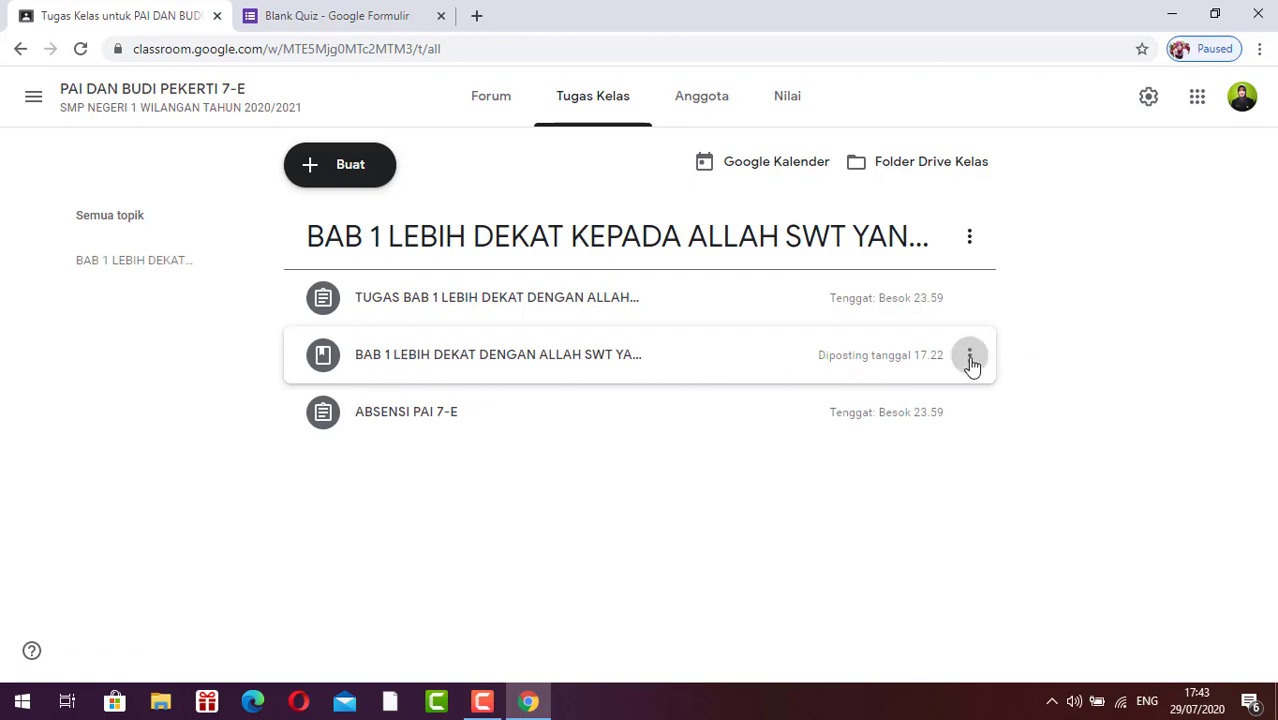
pyautogui.click(903, 400)
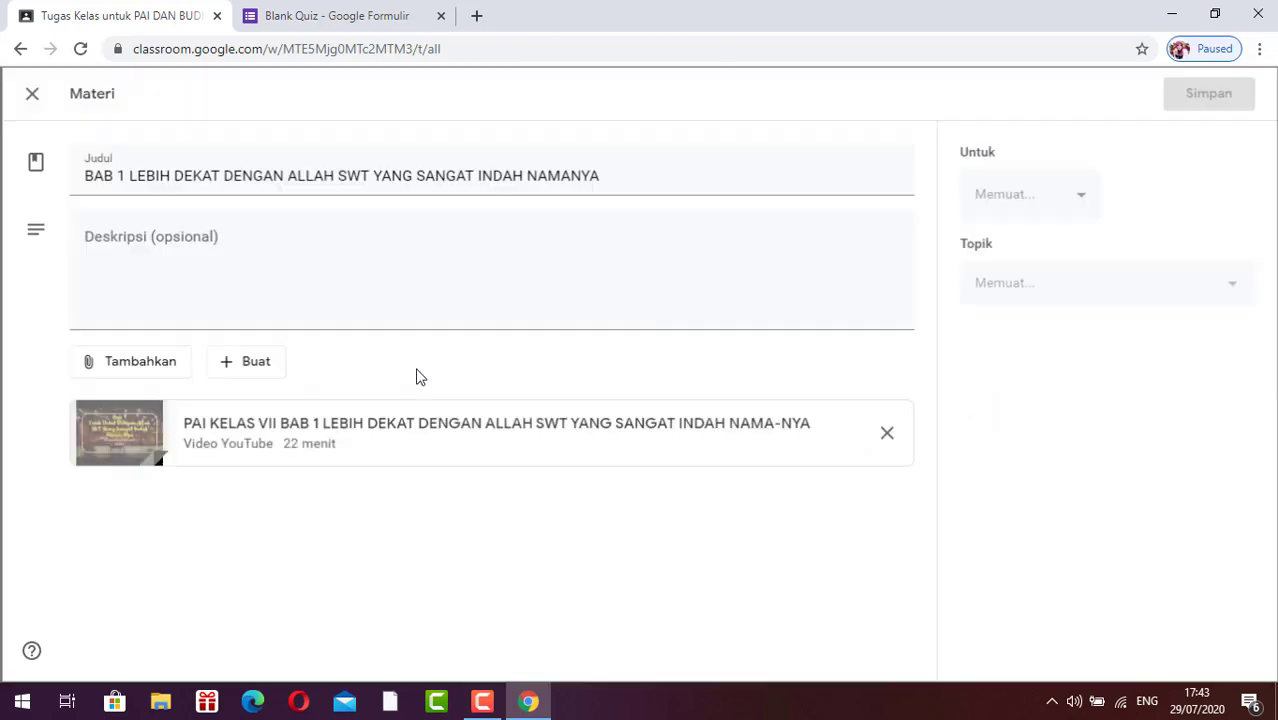
pyautogui.click(80, 178)
pyautogui.write('MATERI')
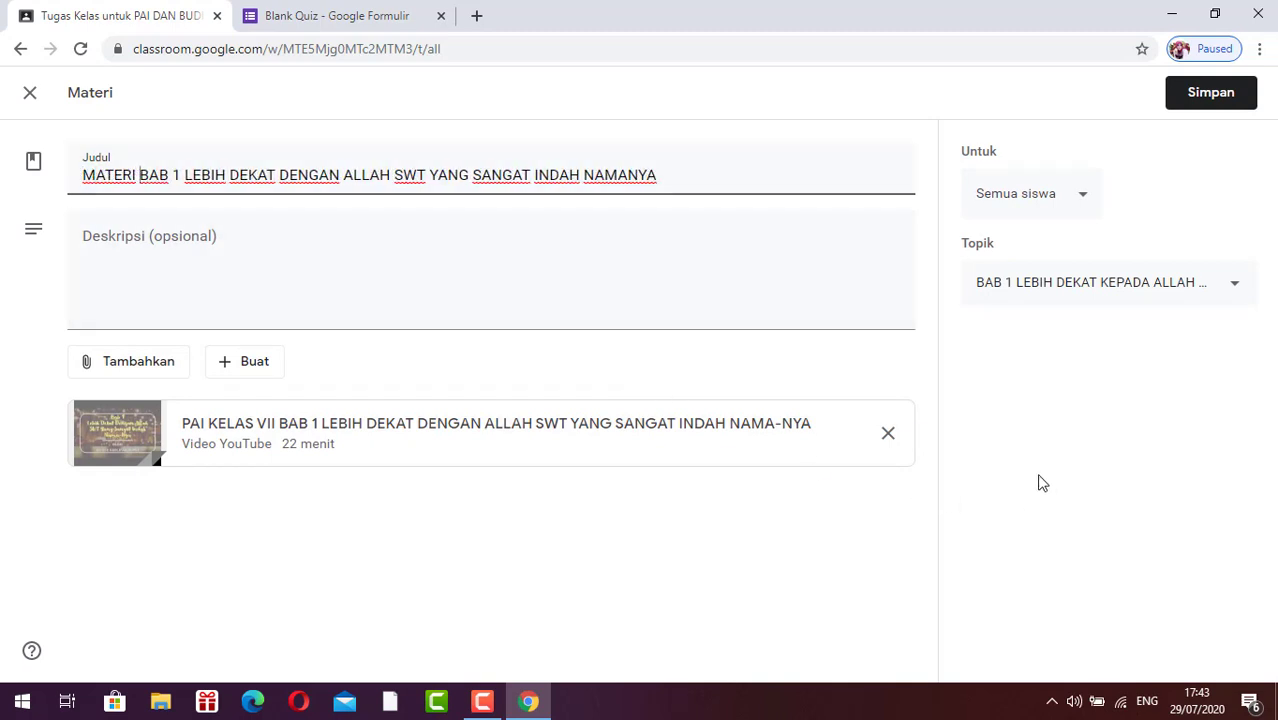
pyautogui.click(1220, 94)
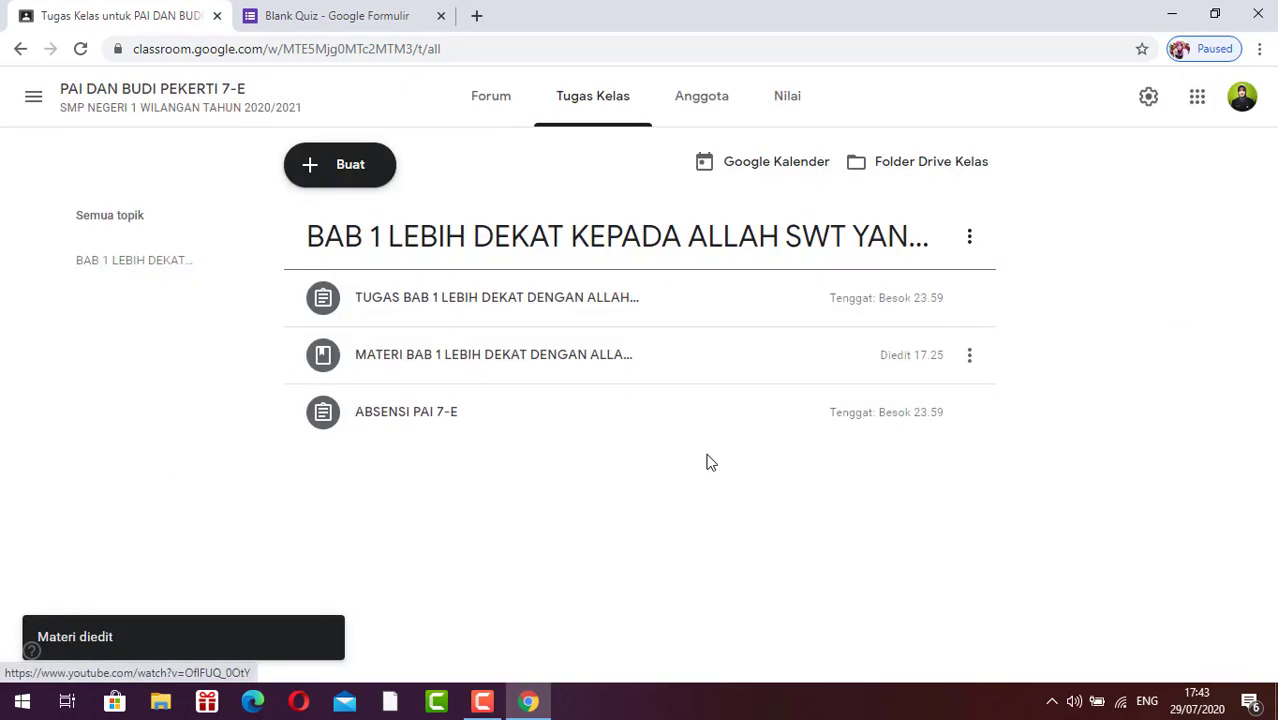
# Reorder the BAB 1 topic's items with ABSENSI PAI 7-E first, the MATERI item second and the TUGAS item last
pyautogui.click(405, 420)
pyautogui.moveTo(405, 420); pyautogui.dragTo(416, 305)
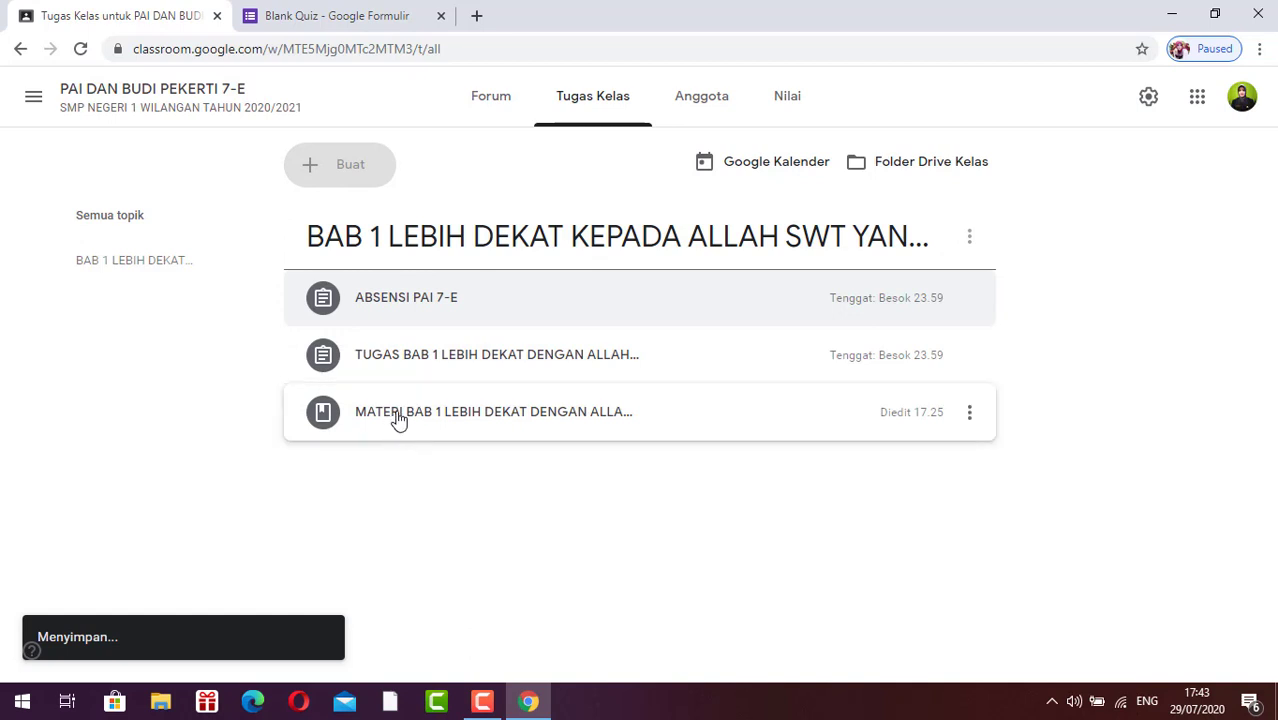
pyautogui.moveTo(398, 420); pyautogui.dragTo(378, 398)
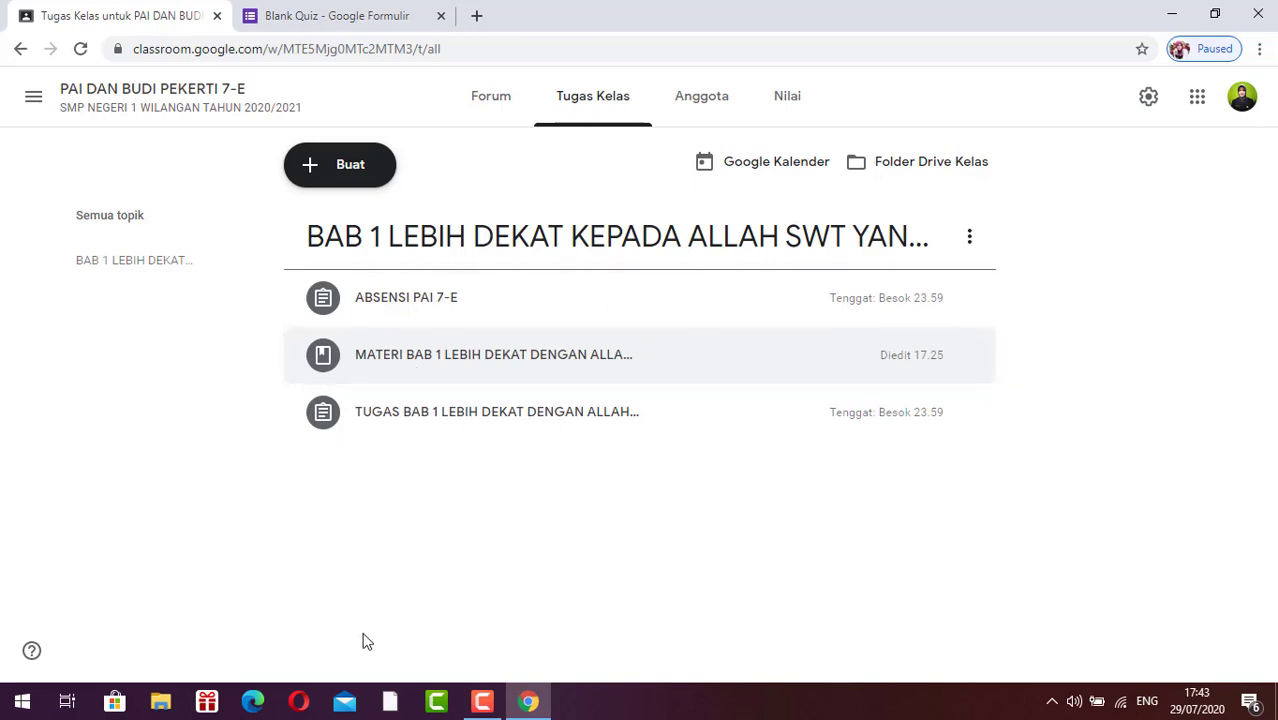
# Add a class topic named BAB 2 HIDUP TENANG DENGAN KEJUJURAN, AMANAH DAN ISTIQOMAH
pyautogui.click(360, 168)
pyautogui.click(358, 466)
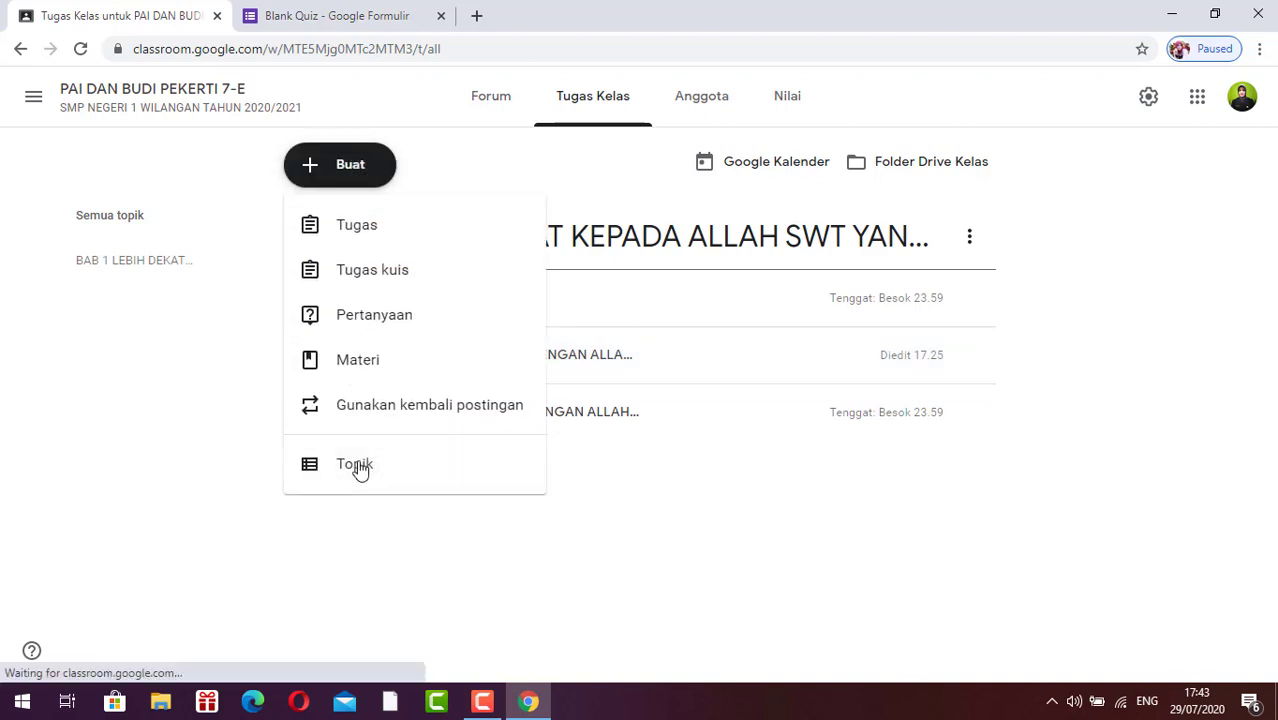
pyautogui.write('BAB 2 HI')
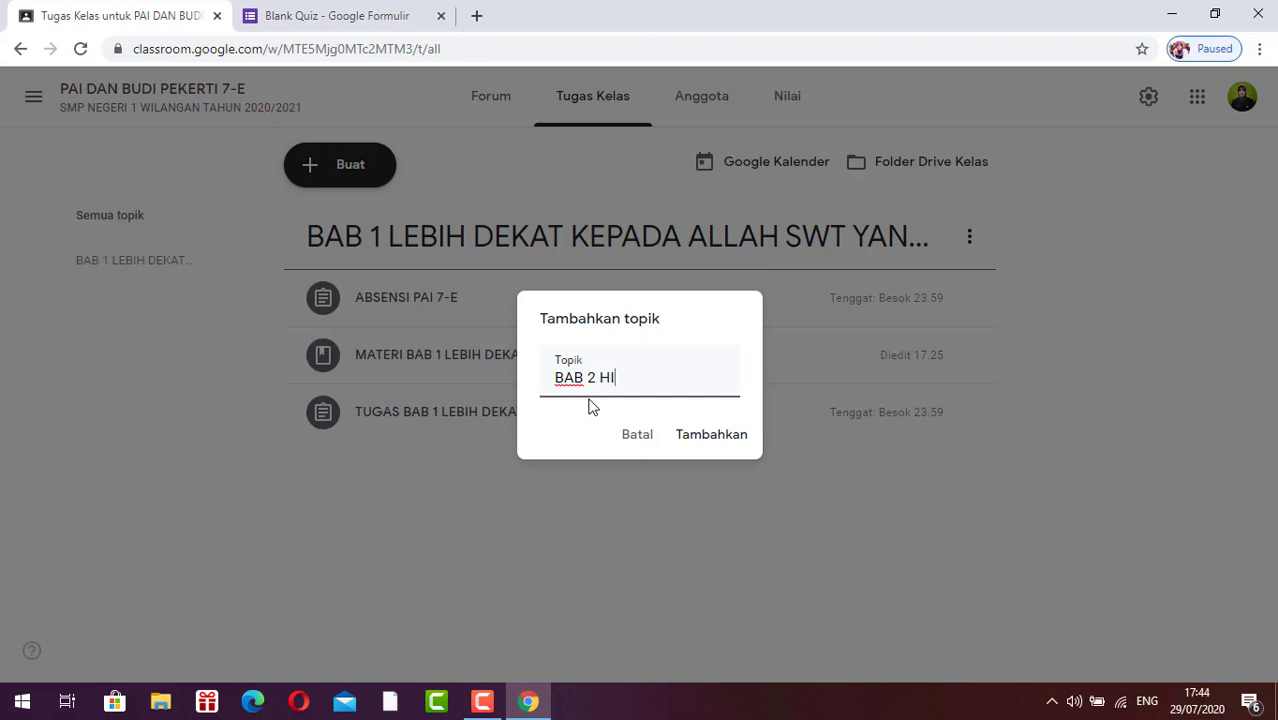
pyautogui.write('DUP TENANG DE')
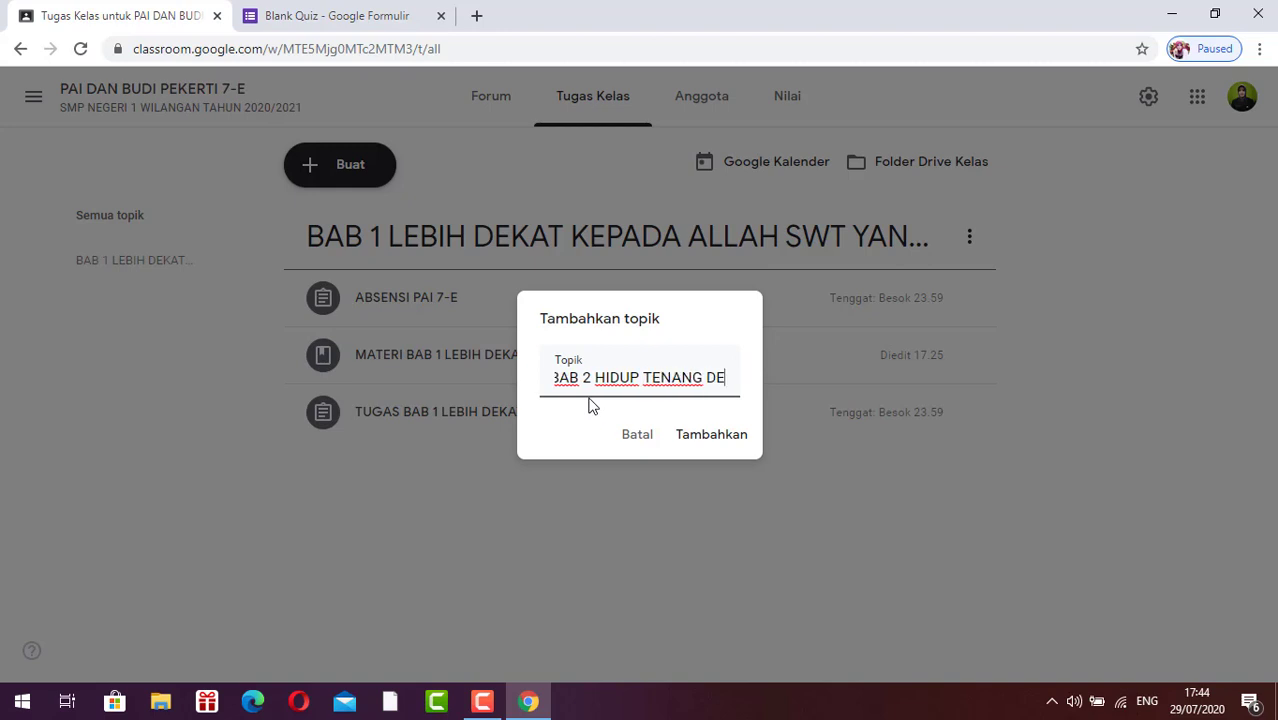
pyautogui.write('NGAN KEJUJ')
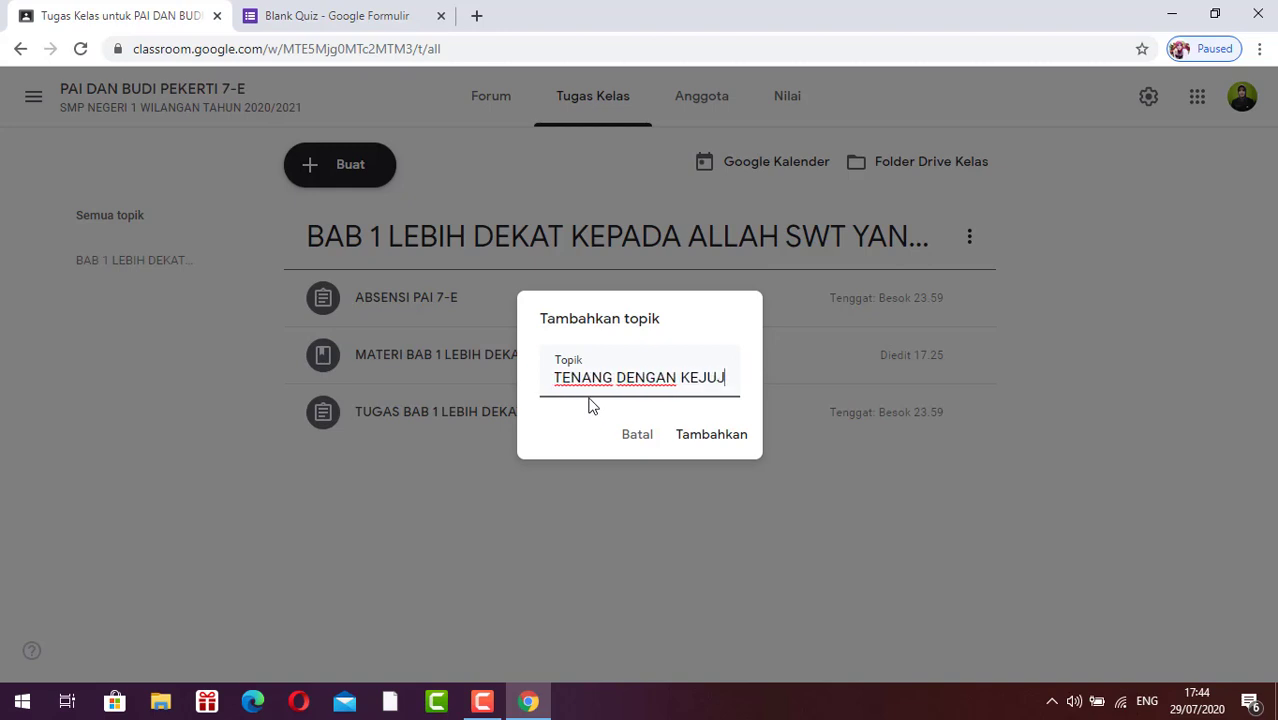
pyautogui.write('URAN, ')
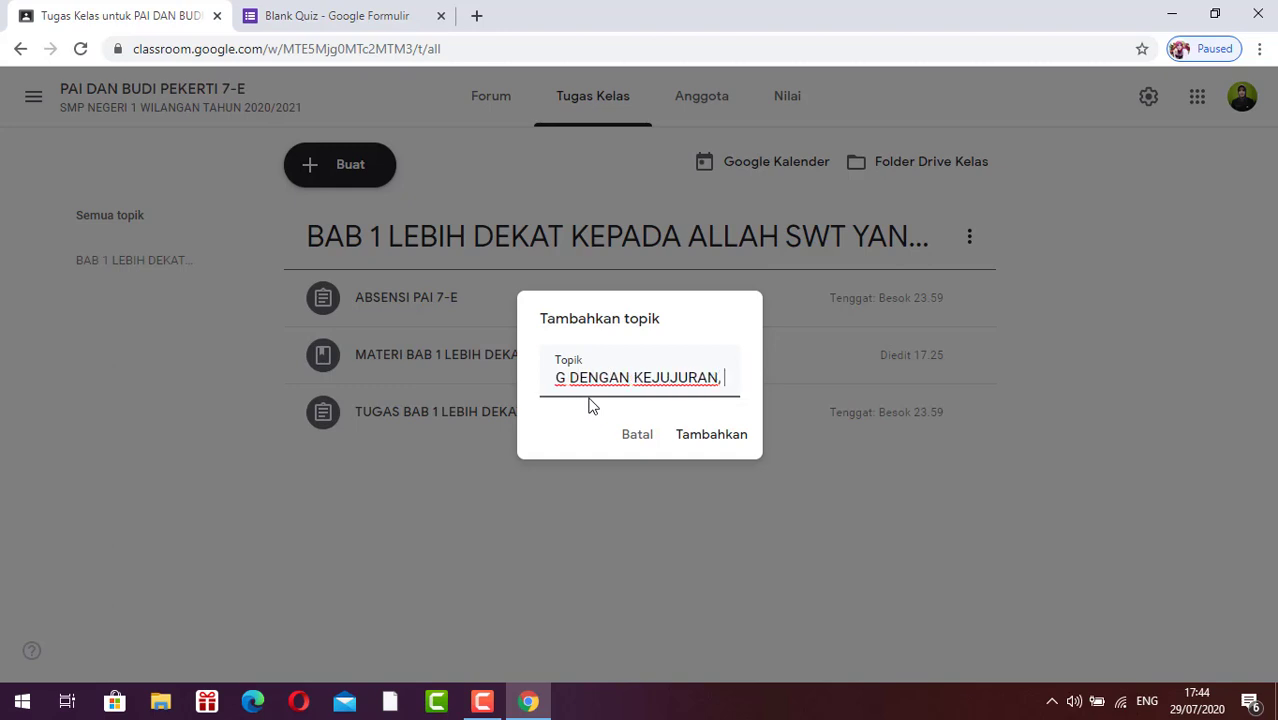
pyautogui.write('AMANAH DAN ')
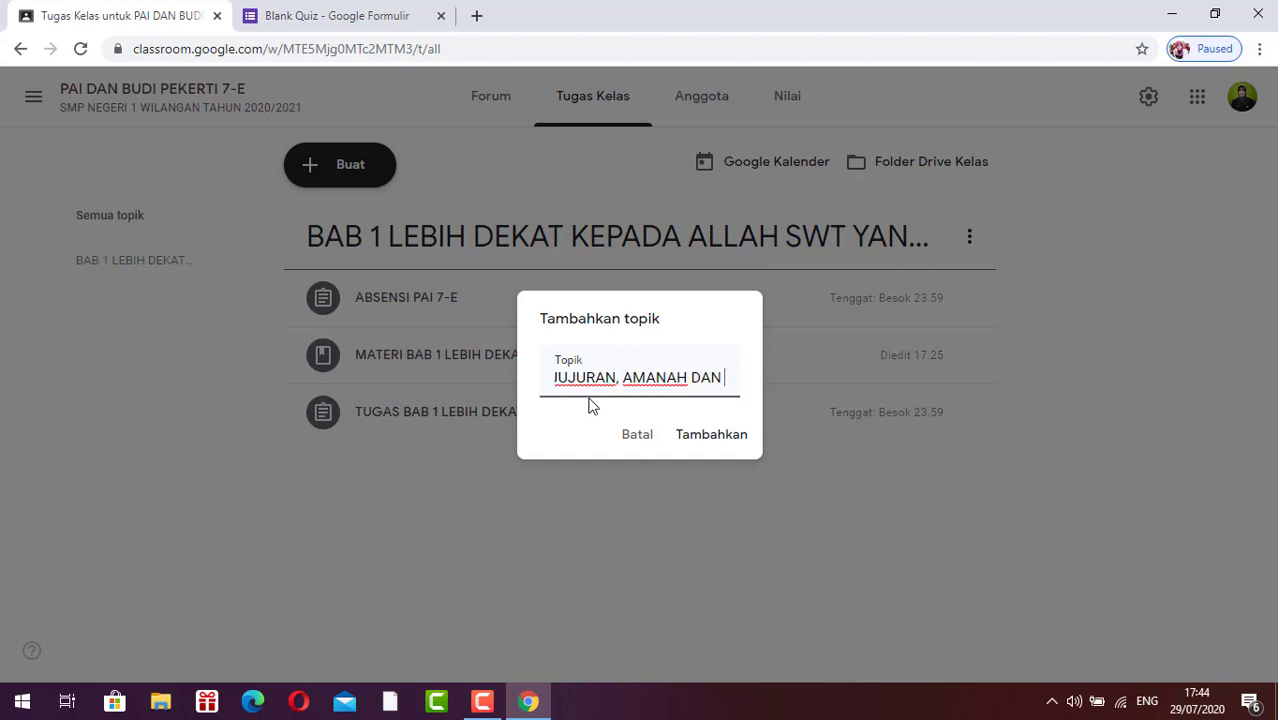
pyautogui.write('ISTIQOMAH')
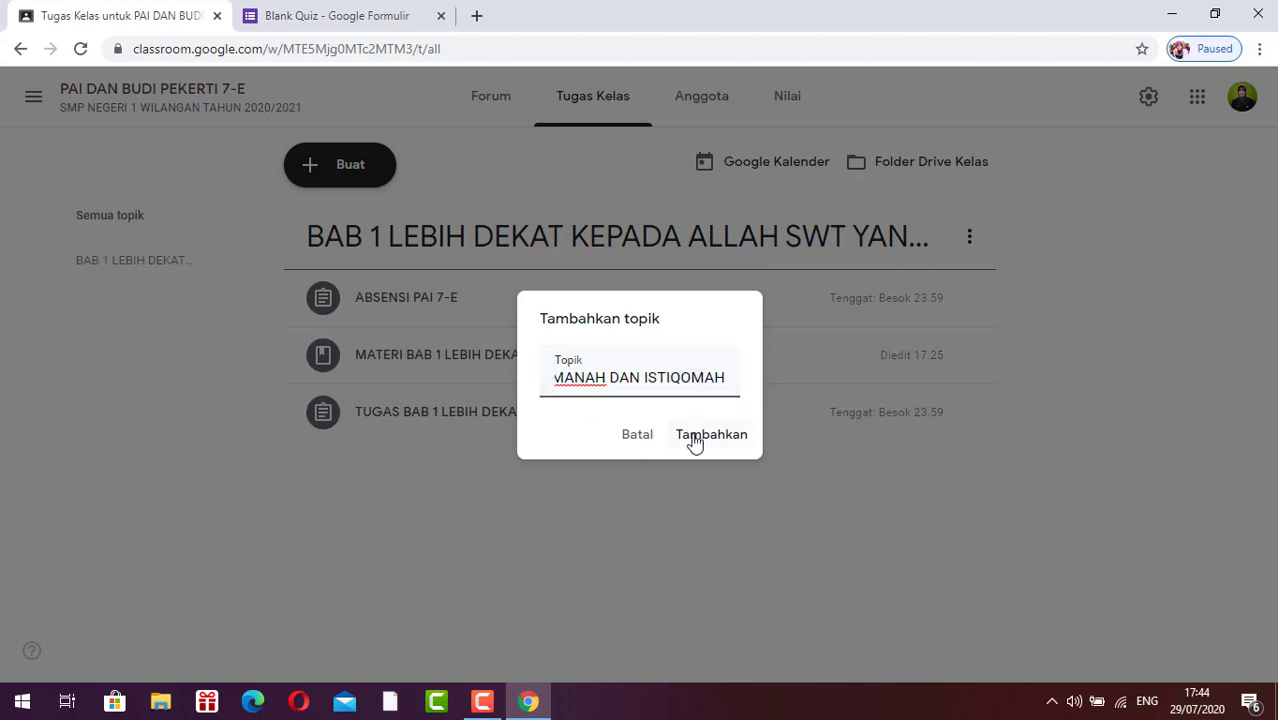
pyautogui.click(688, 438)
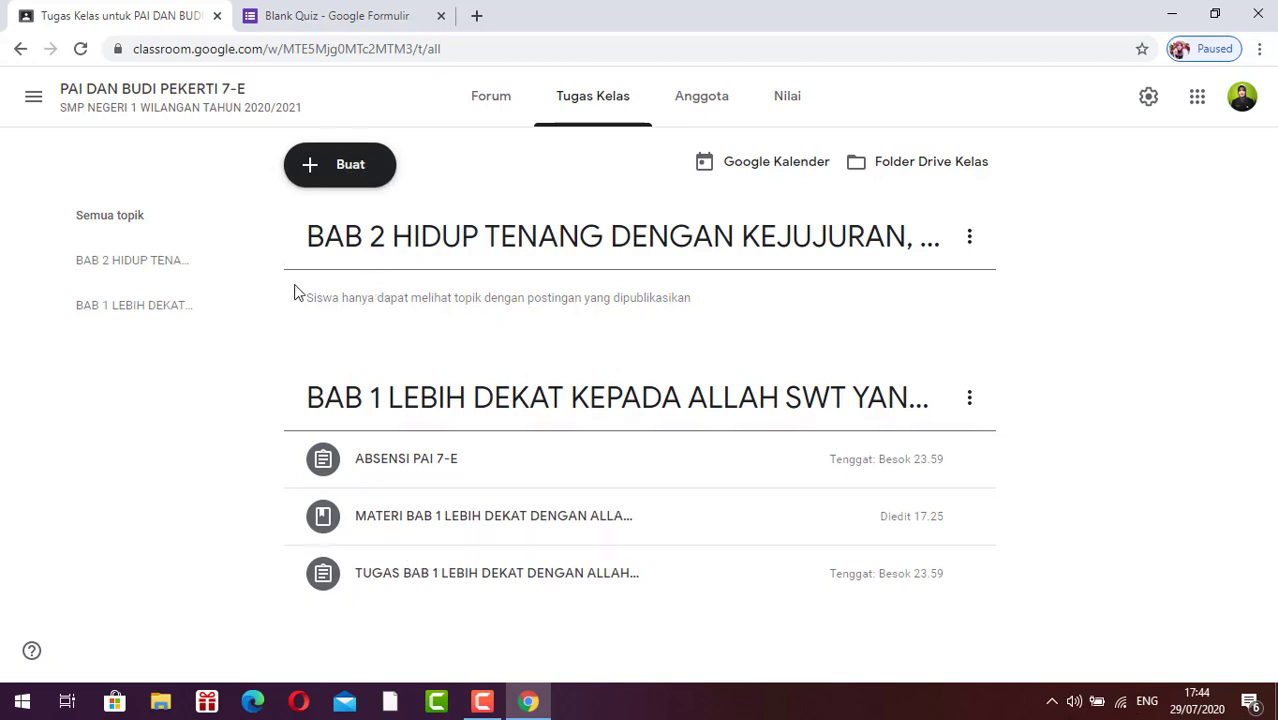
# Add a class topic named BAB 3 SEMUA BERSIH, HIDUP JADI NYAMAN
pyautogui.click(350, 168)
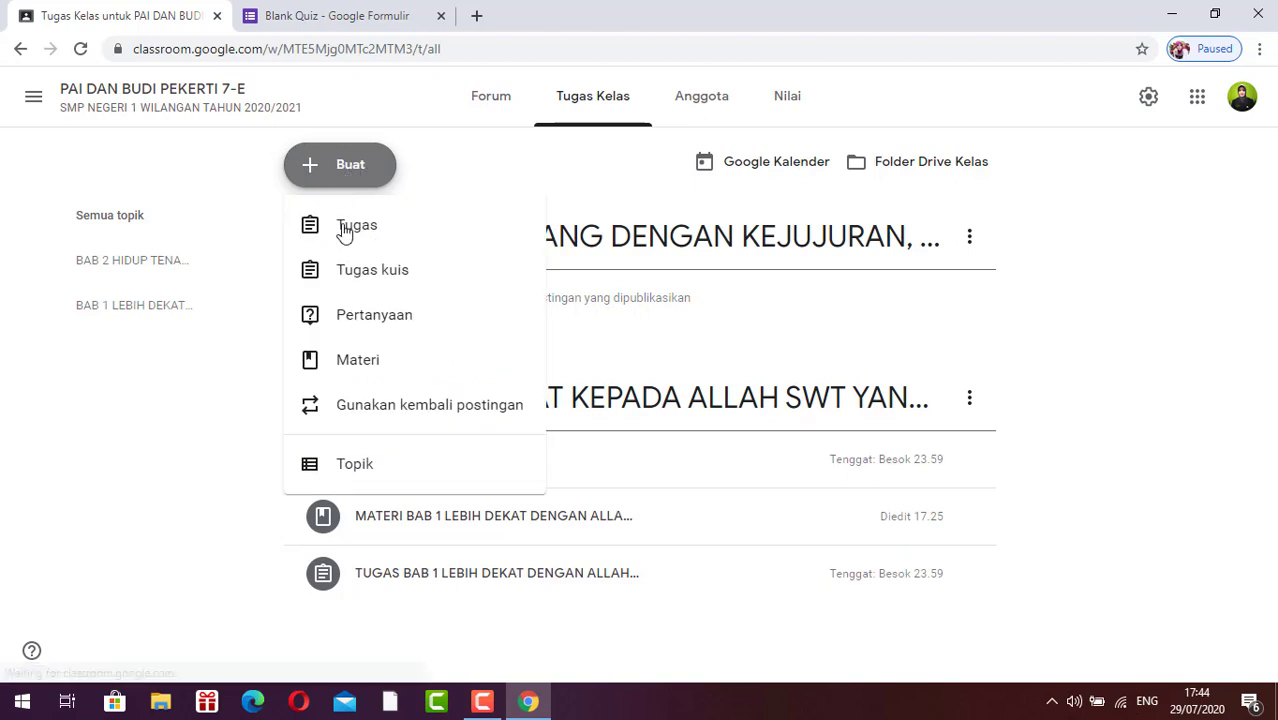
pyautogui.click(348, 467)
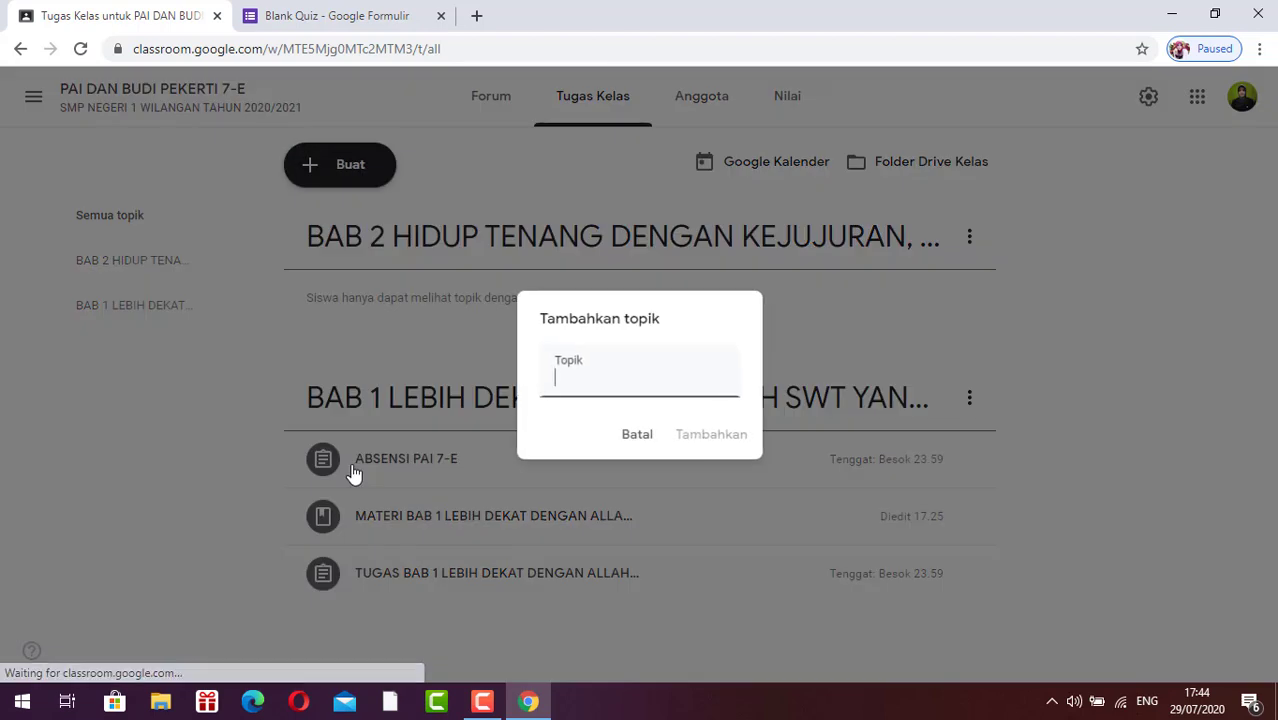
pyautogui.write('BAB')
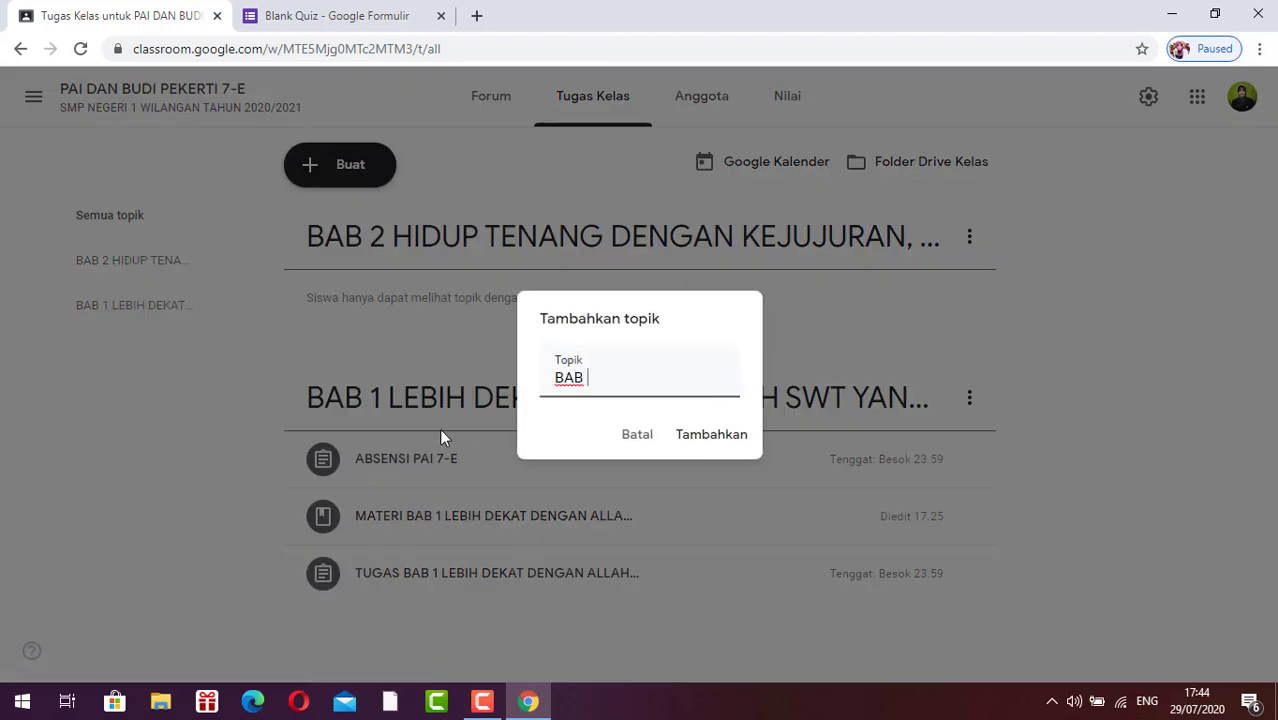
pyautogui.write(' 3')
pyautogui.write('SEMUA BERSIH')
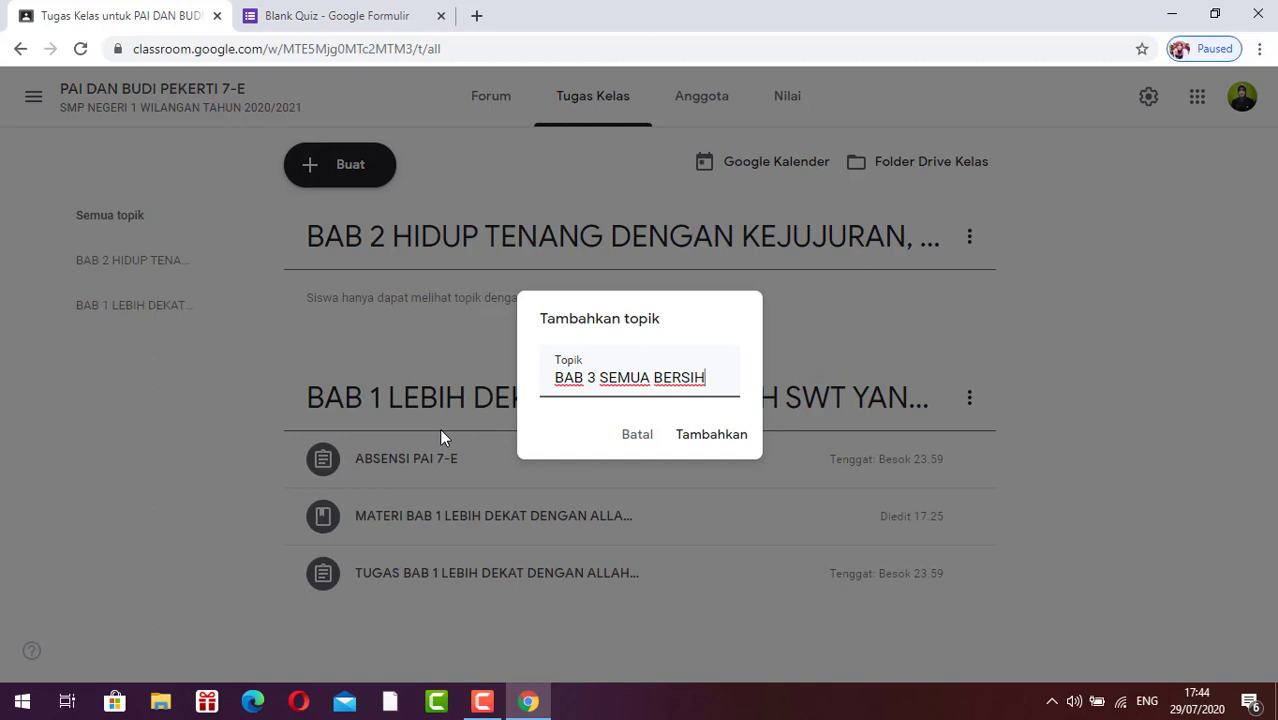
pyautogui.write(', HI')
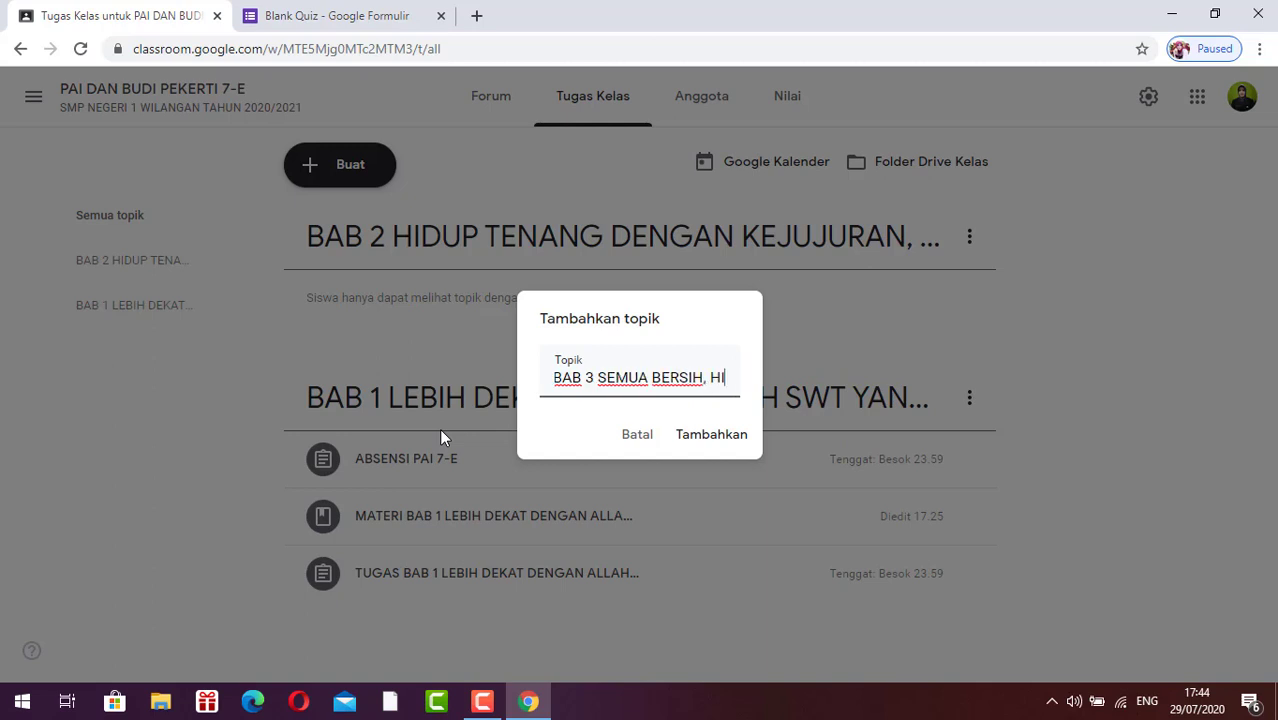
pyautogui.write('DUP JADI')
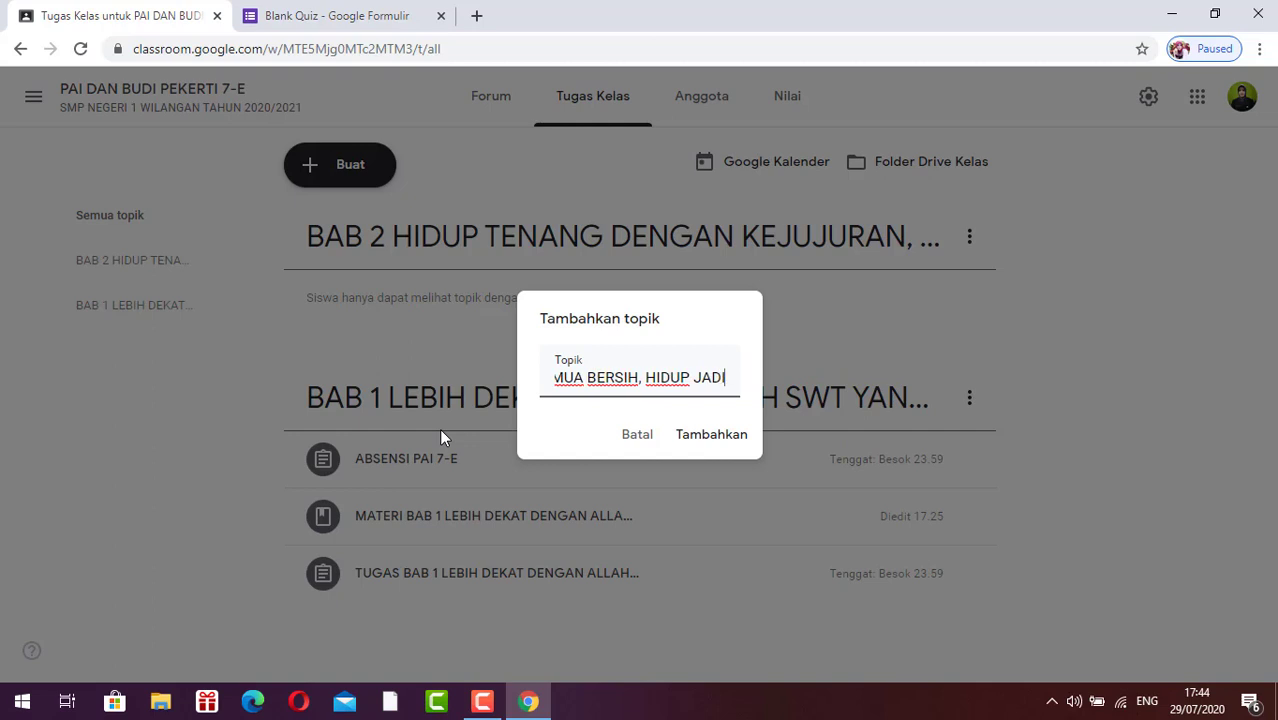
pyautogui.write(' NYAMAN')
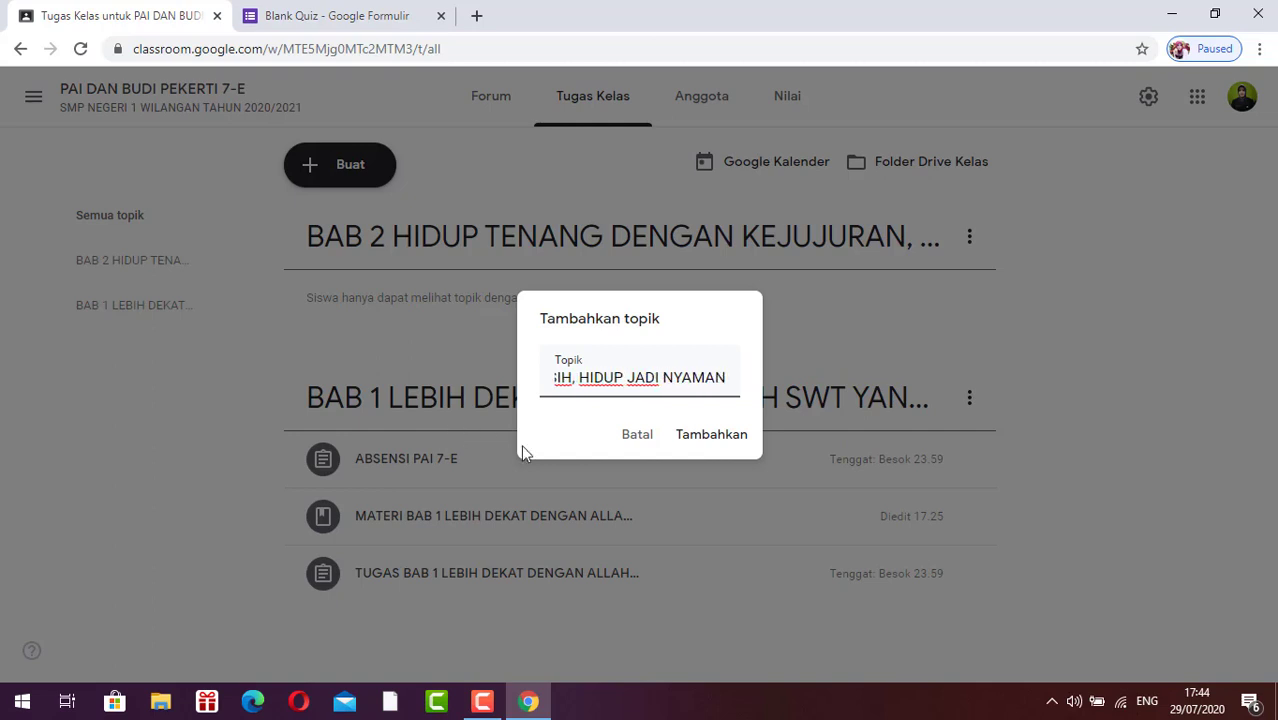
pyautogui.click(698, 441)
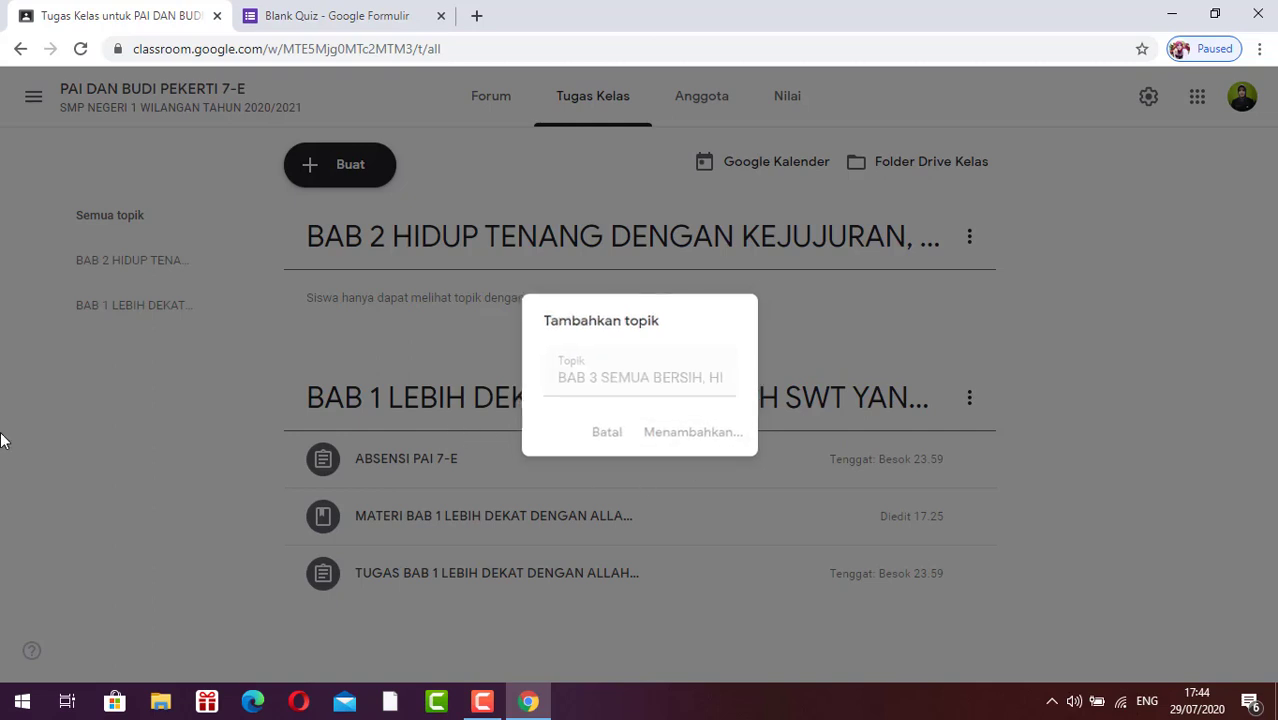
# Review the order of the chapter topics on the classwork page and the items listed under BAB 1
pyautogui.scroll(-2, 494, 382)
pyautogui.scroll(2, 494, 385)
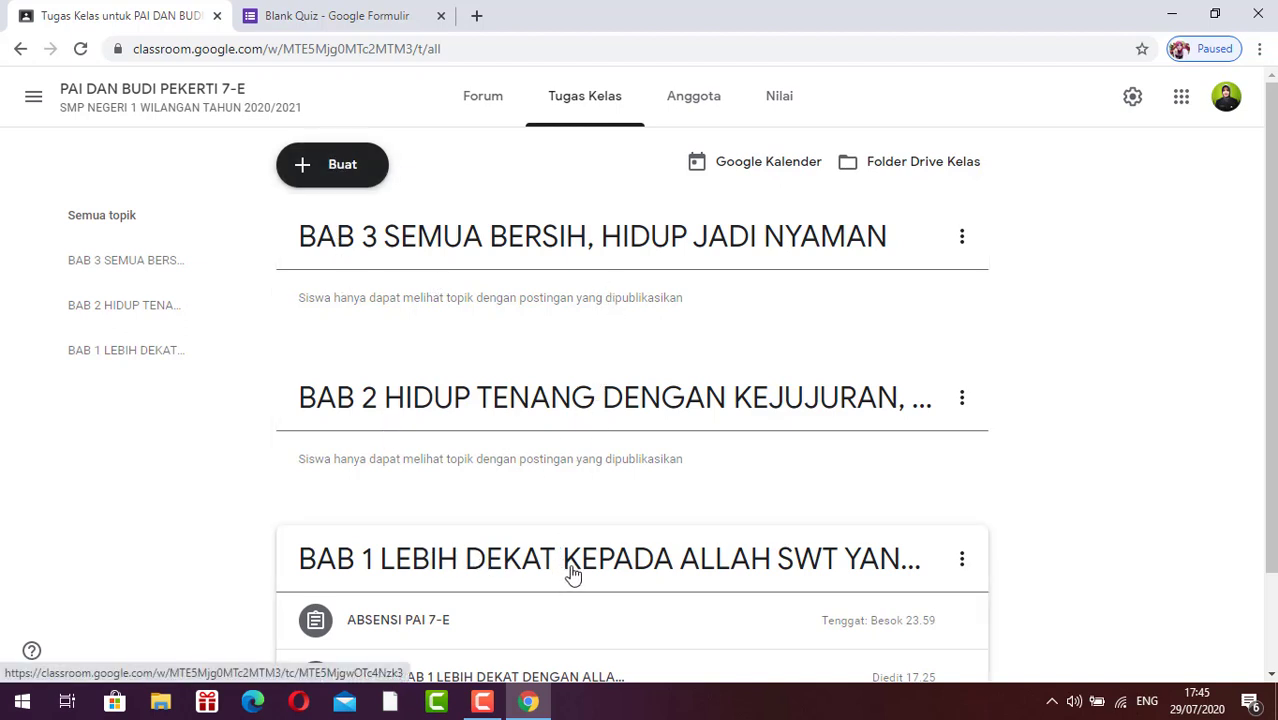
pyautogui.scroll(-1, 855, 542)
pyautogui.scroll(-1, 855, 542)
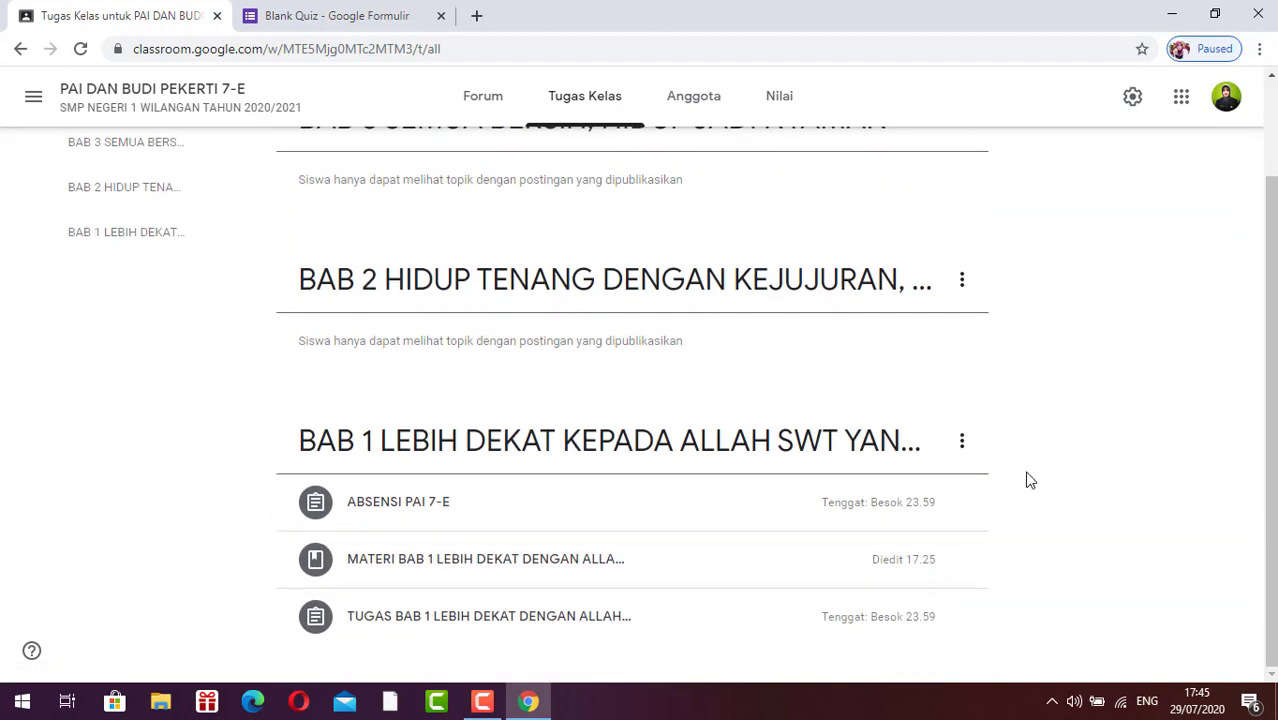
pyautogui.scroll(1, 1030, 478)
pyautogui.scroll(-1, 1030, 478)
pyautogui.scroll(1, 1030, 478)
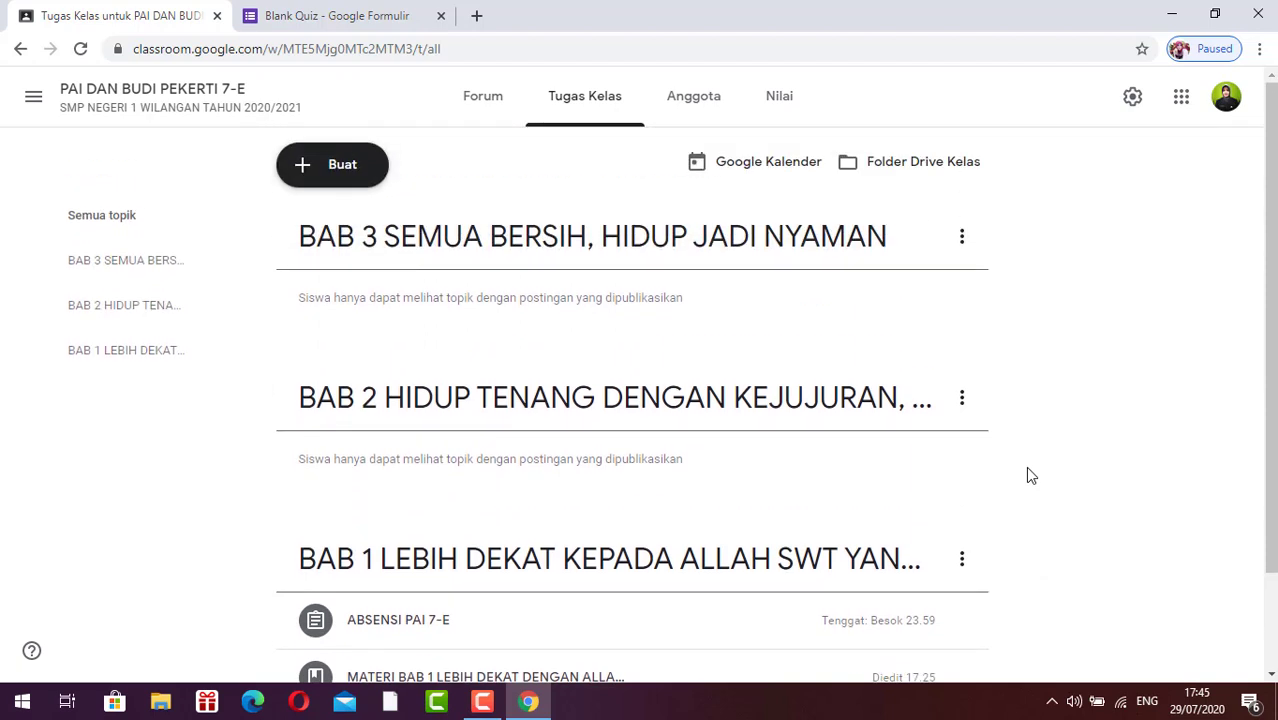
pyautogui.scroll(-1, 1030, 476)
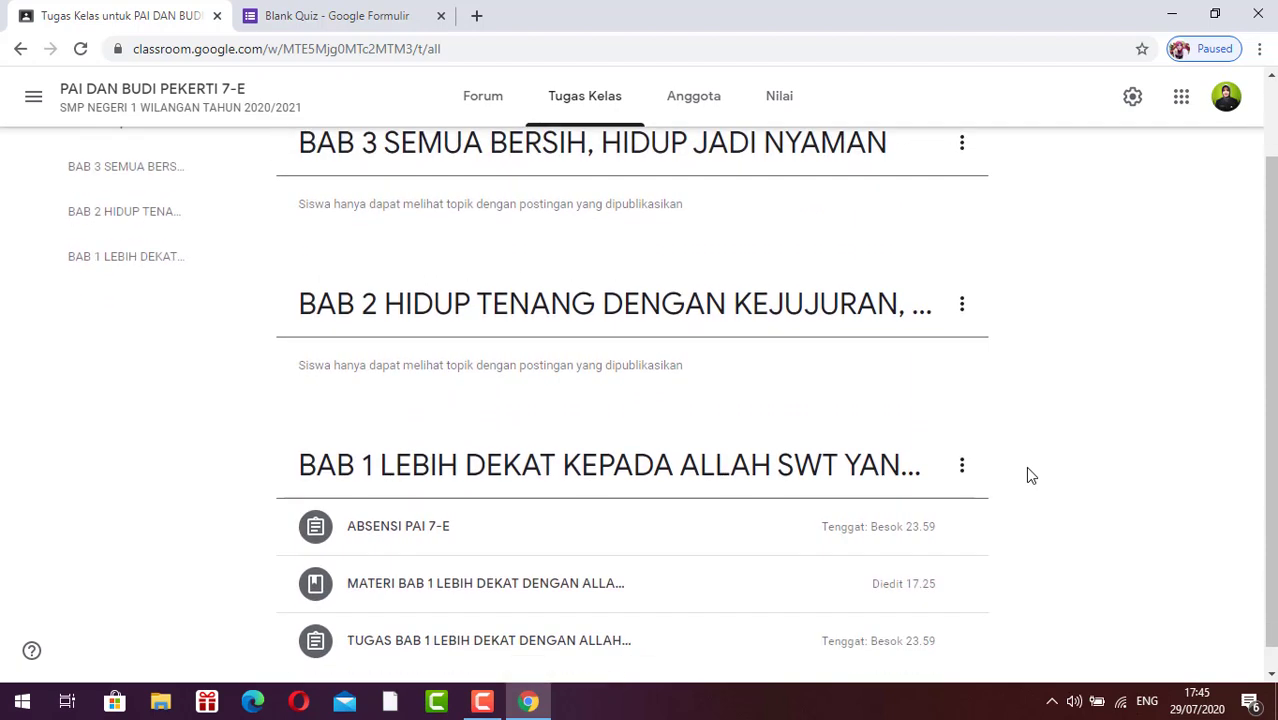